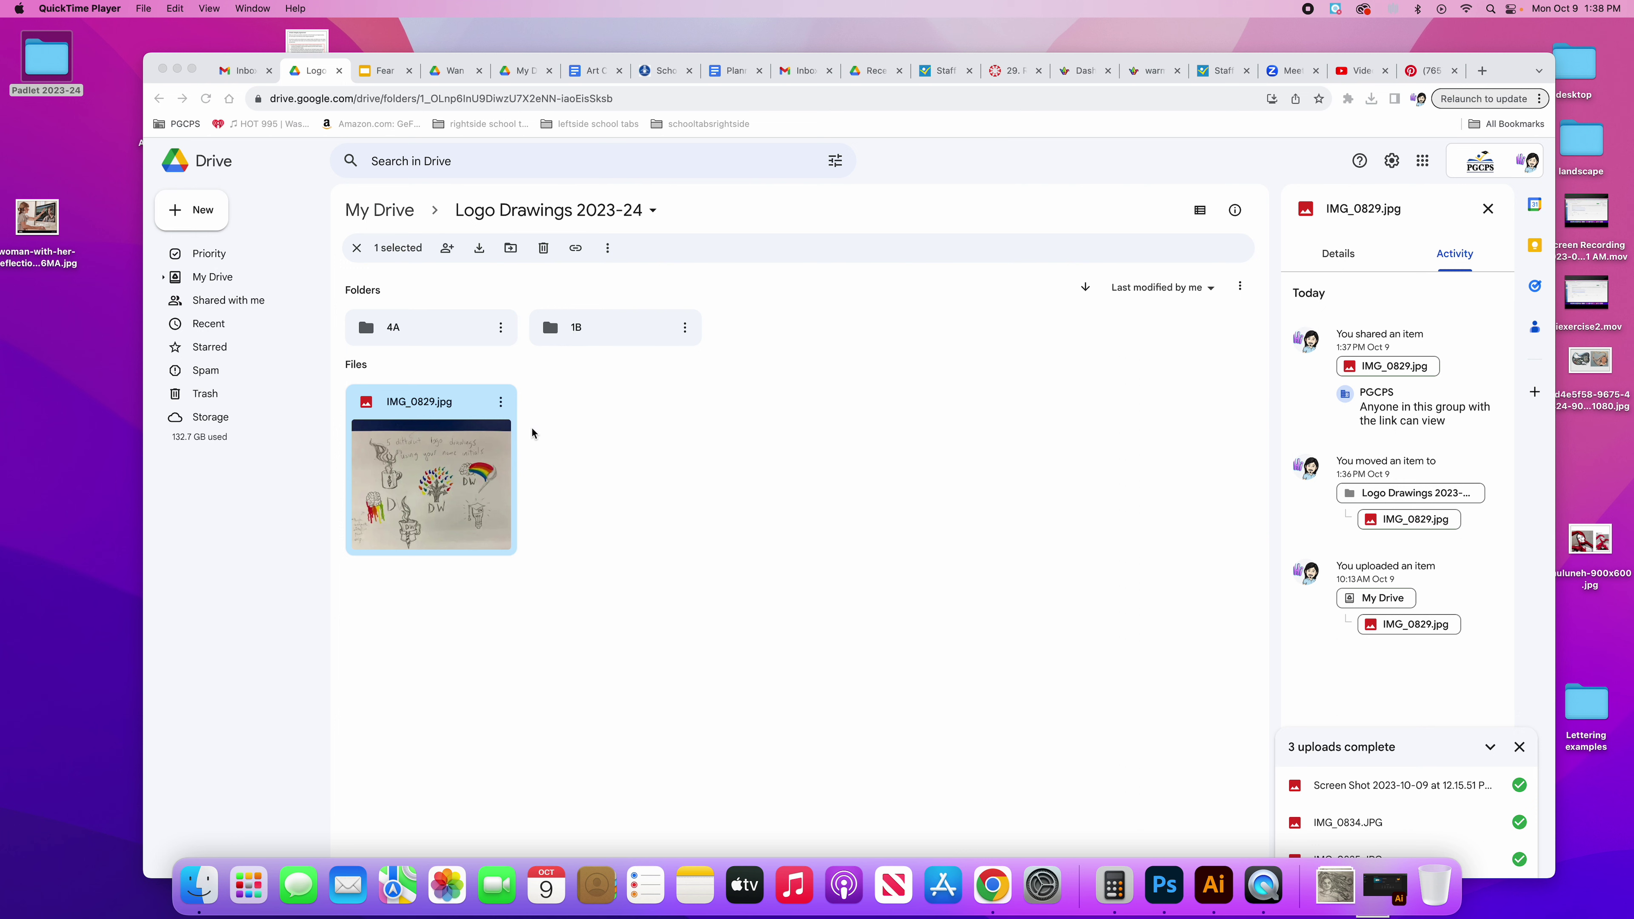
# Step: Start renaming the Google Drive sketch photo IMG_0829 to MrWan
pyautogui.click(504, 414)
pyautogui.click(501, 403)
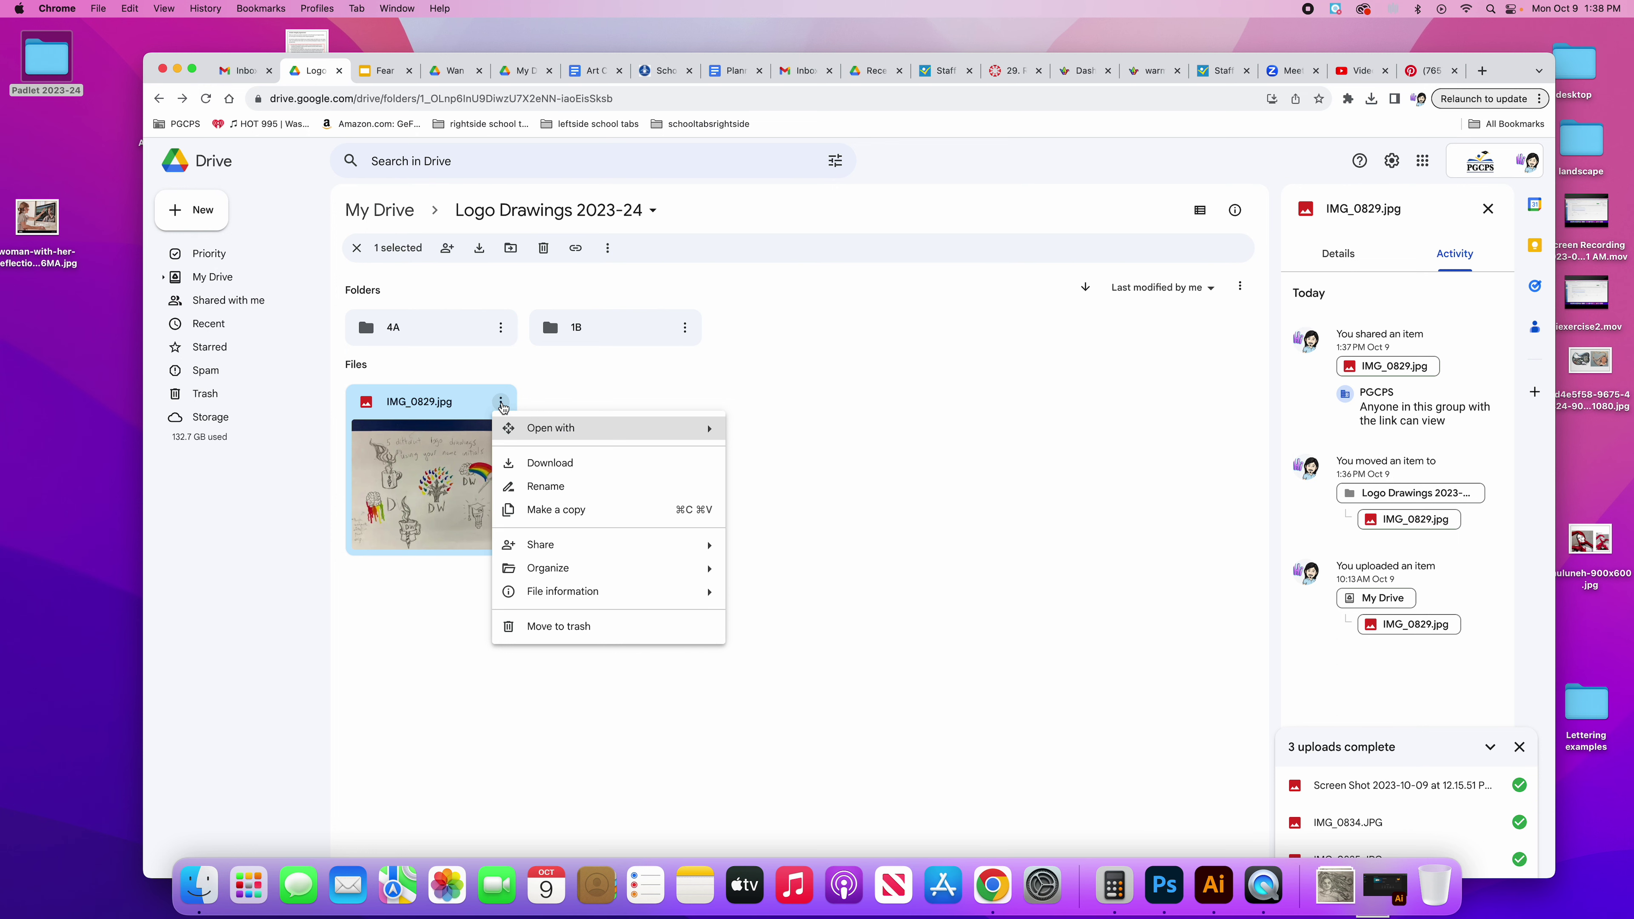
pyautogui.click(501, 403)
pyautogui.click(502, 403)
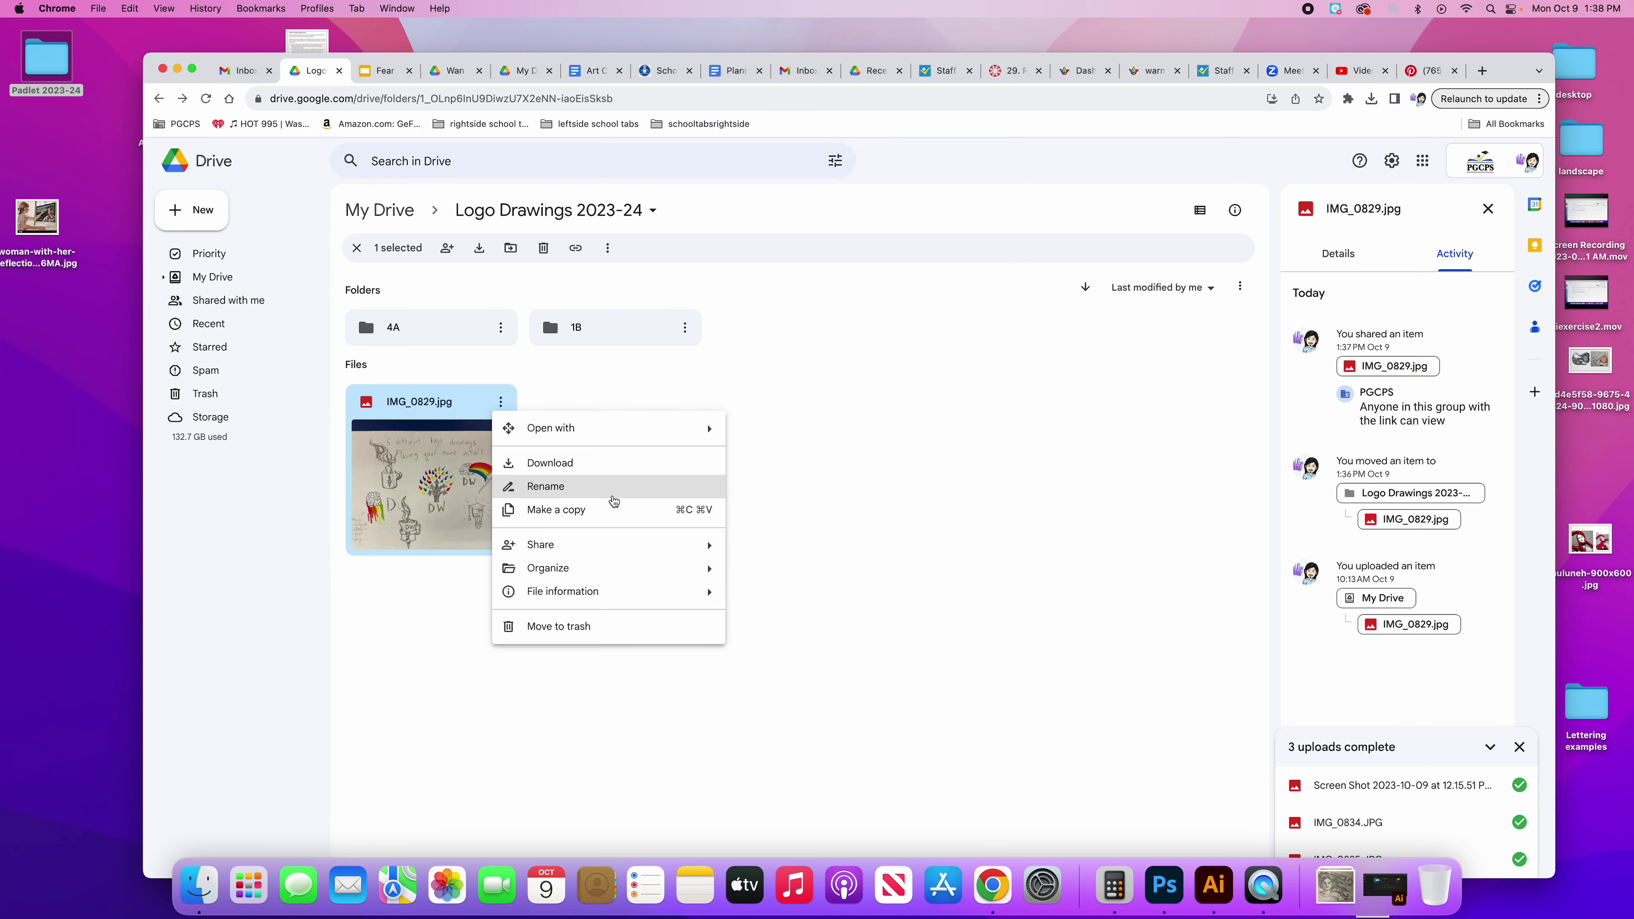
pyautogui.click(627, 488)
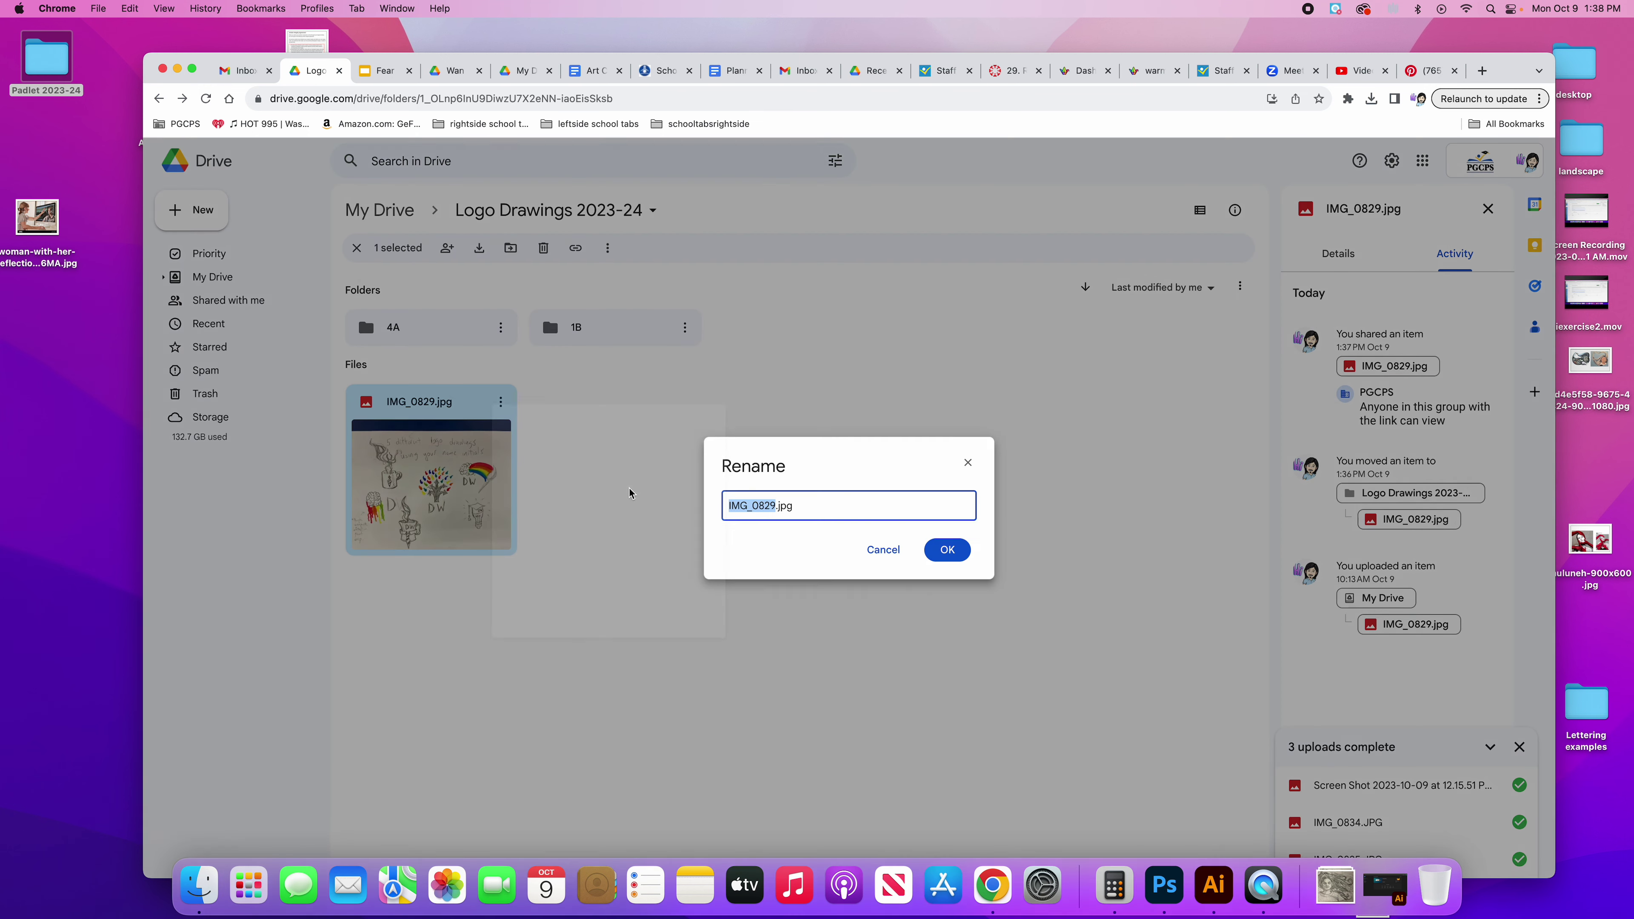
pyautogui.click(774, 506)
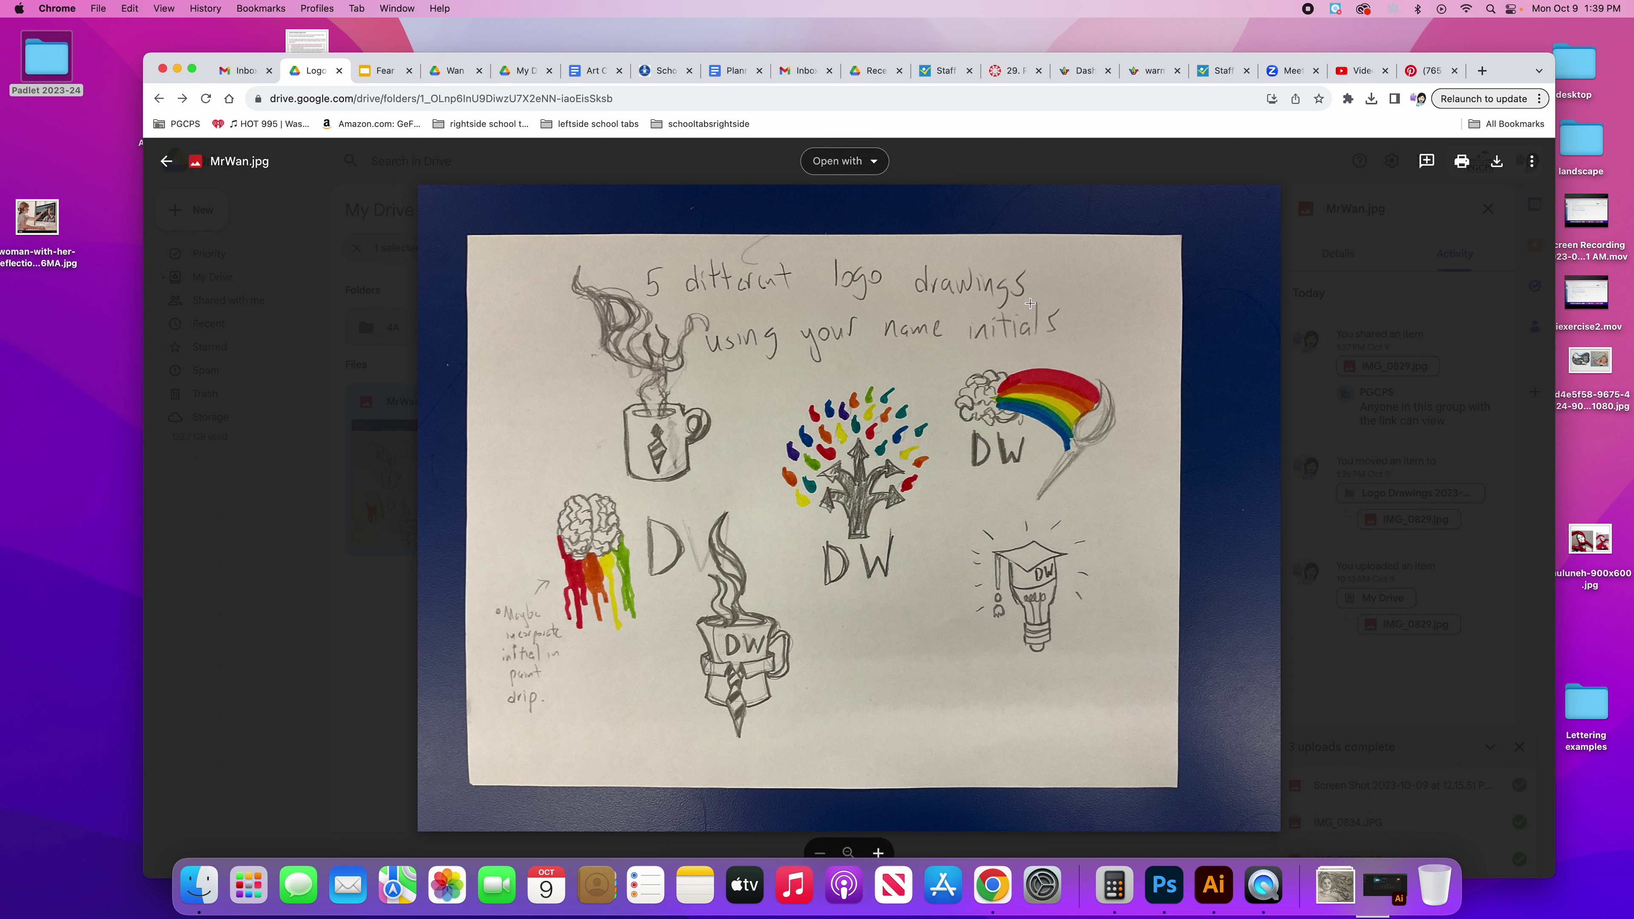
# Step: Download MrWan.jpg from the Drive preview and check the copy in Preview
pyautogui.click(1497, 163)
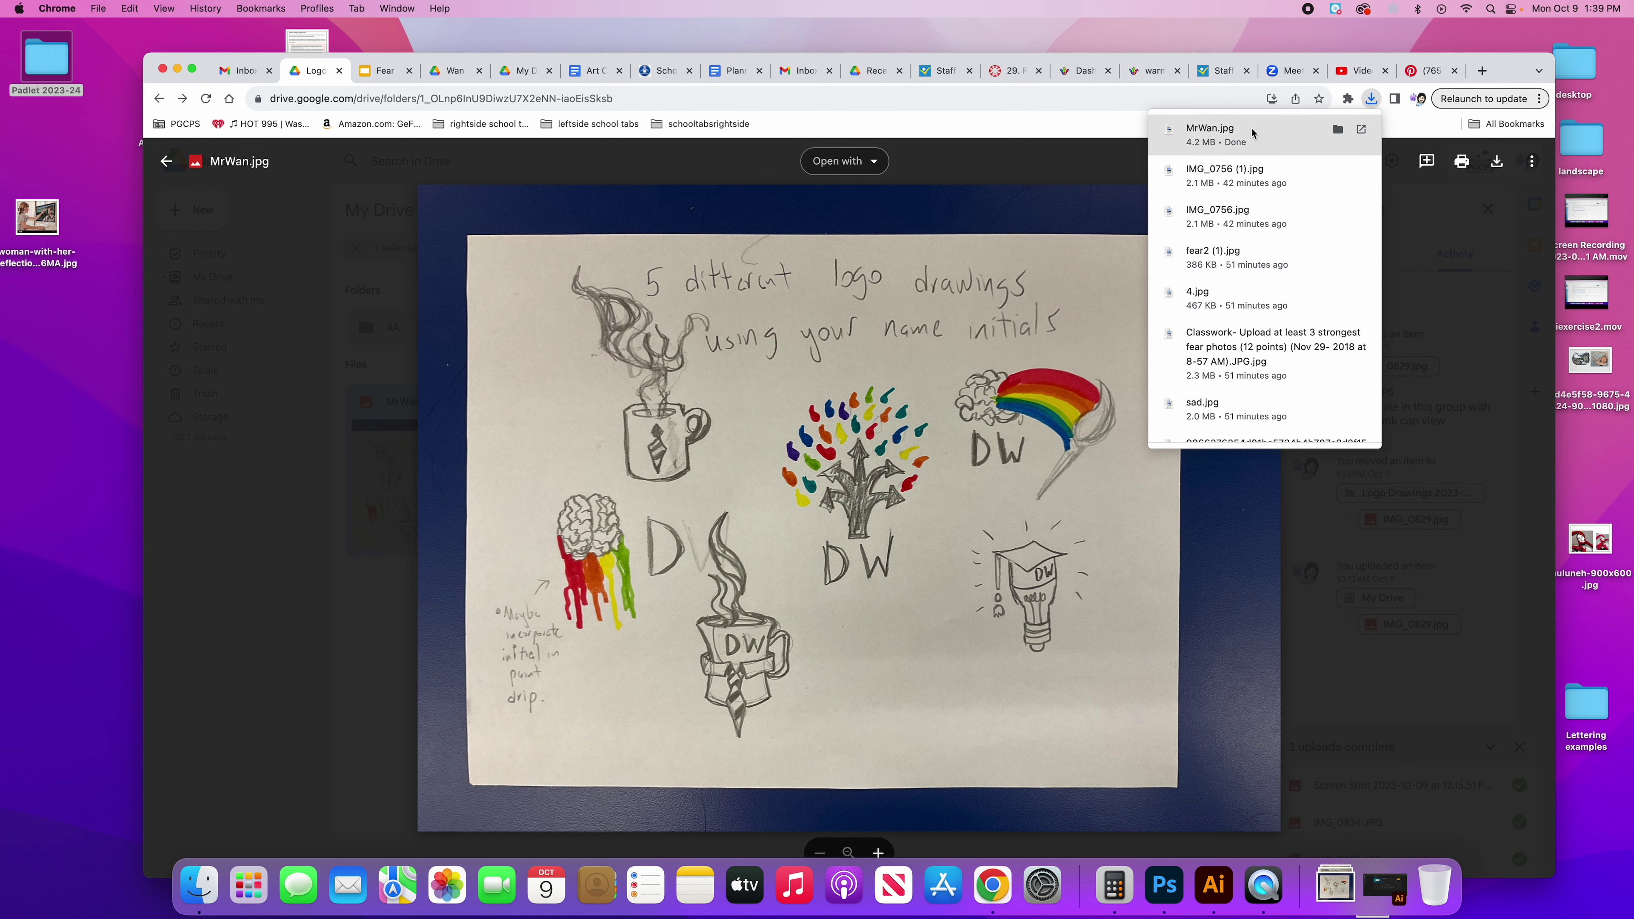
pyautogui.click(1238, 135)
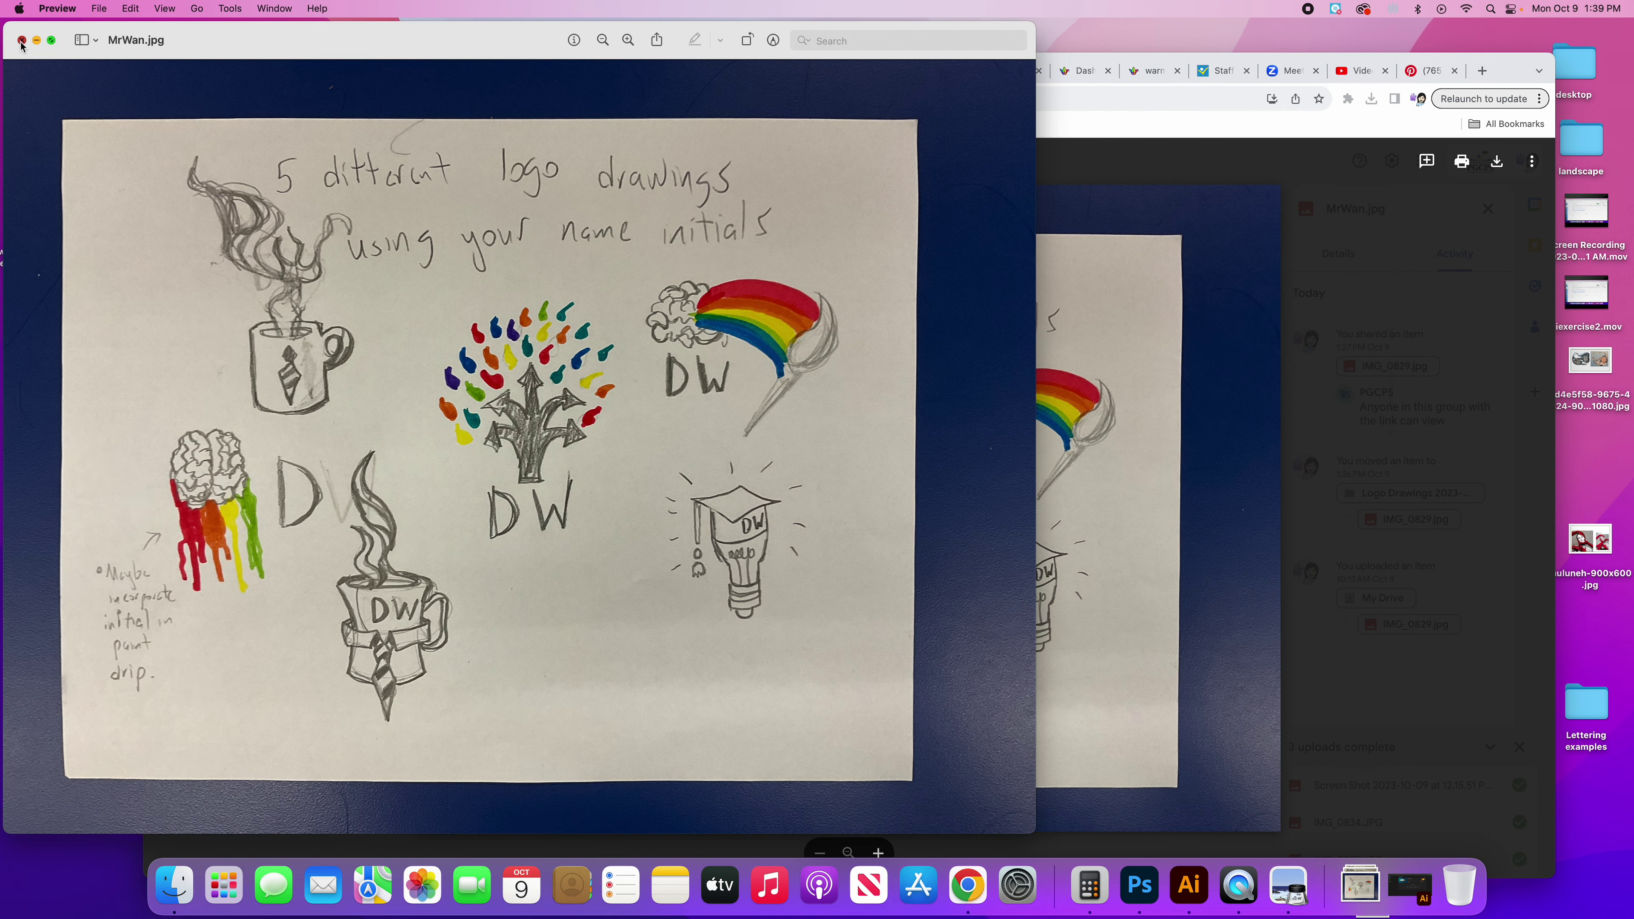
pyautogui.click(21, 41)
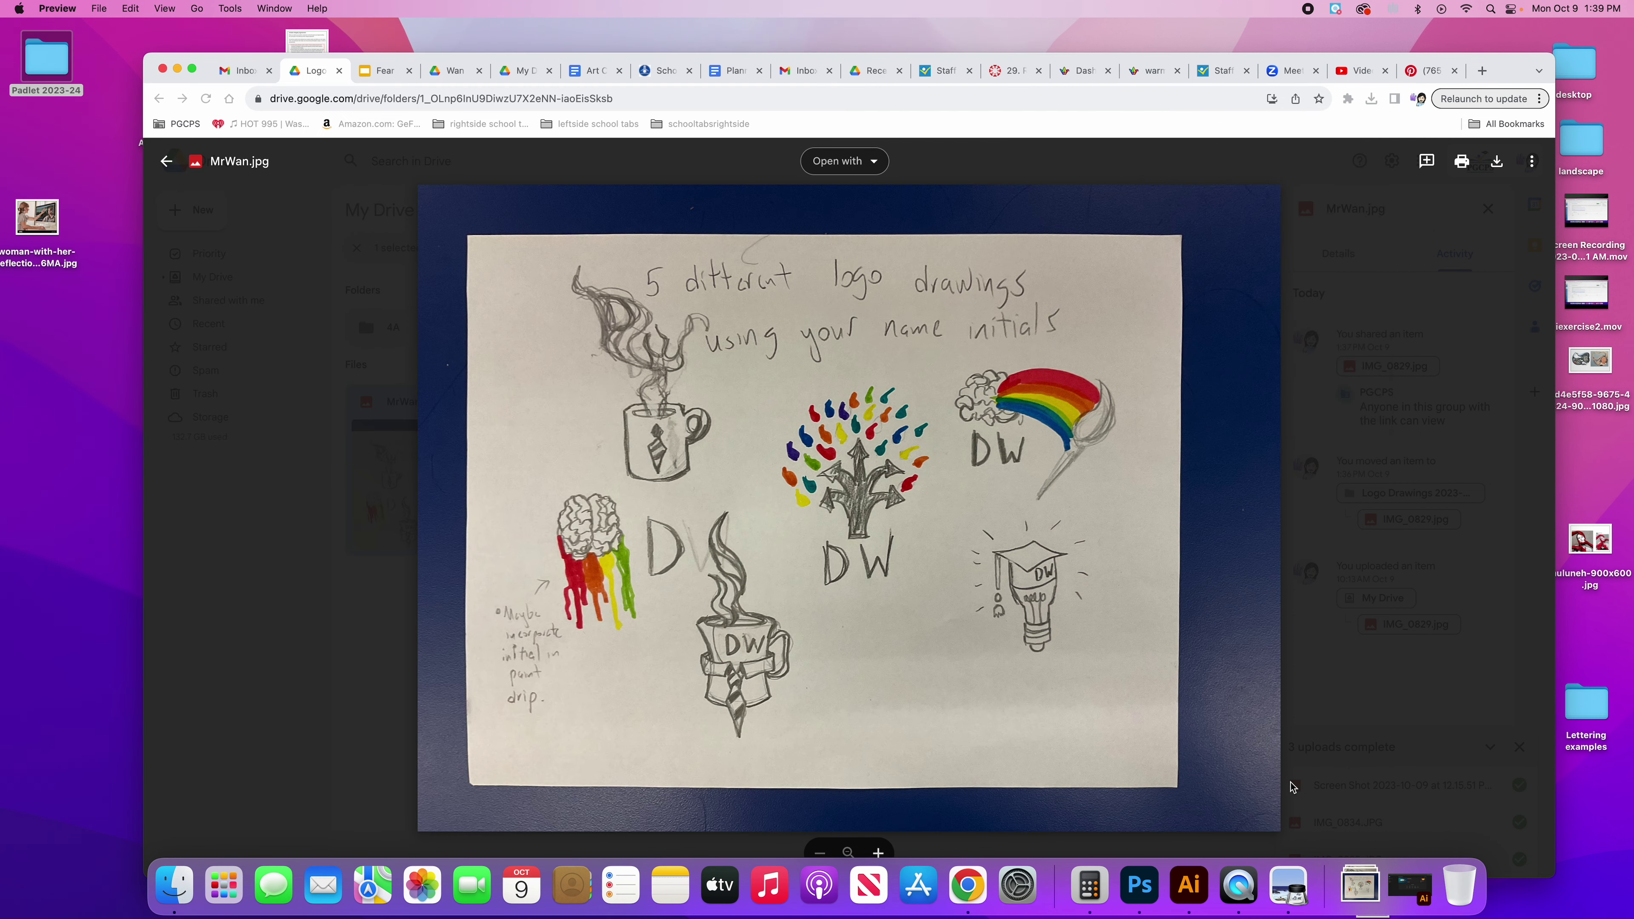
pyautogui.click(1214, 869)
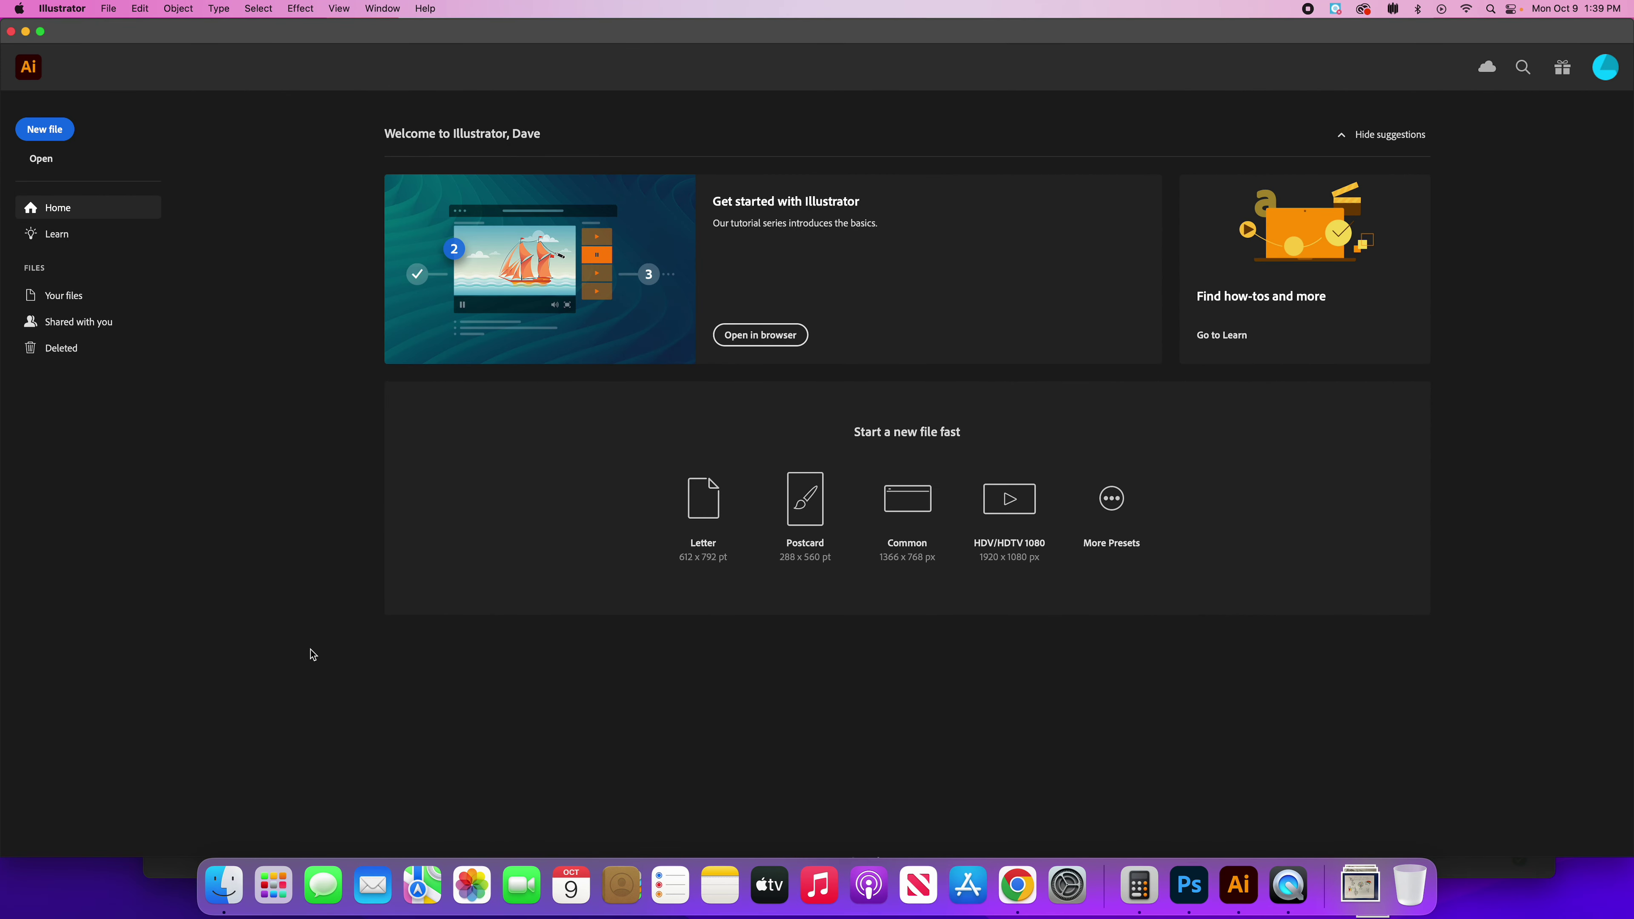
pyautogui.click(106, 300)
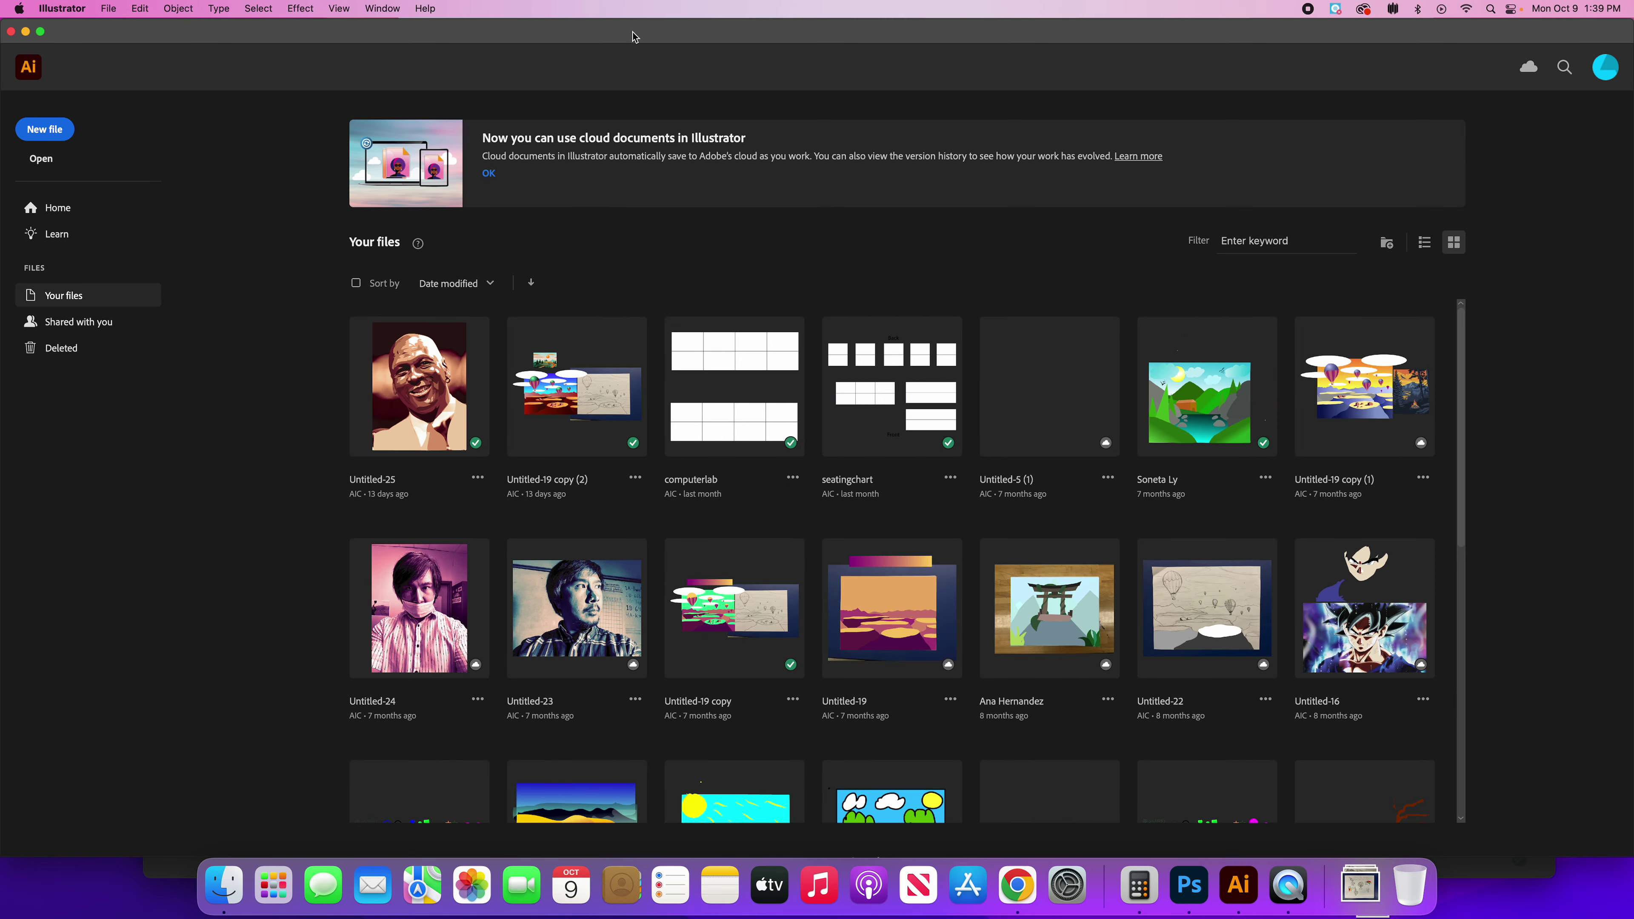
pyautogui.moveTo(634, 37)
pyautogui.mouseDown()
pyautogui.moveTo(713, 38)
pyautogui.moveTo(617, 37)
pyautogui.mouseUp()
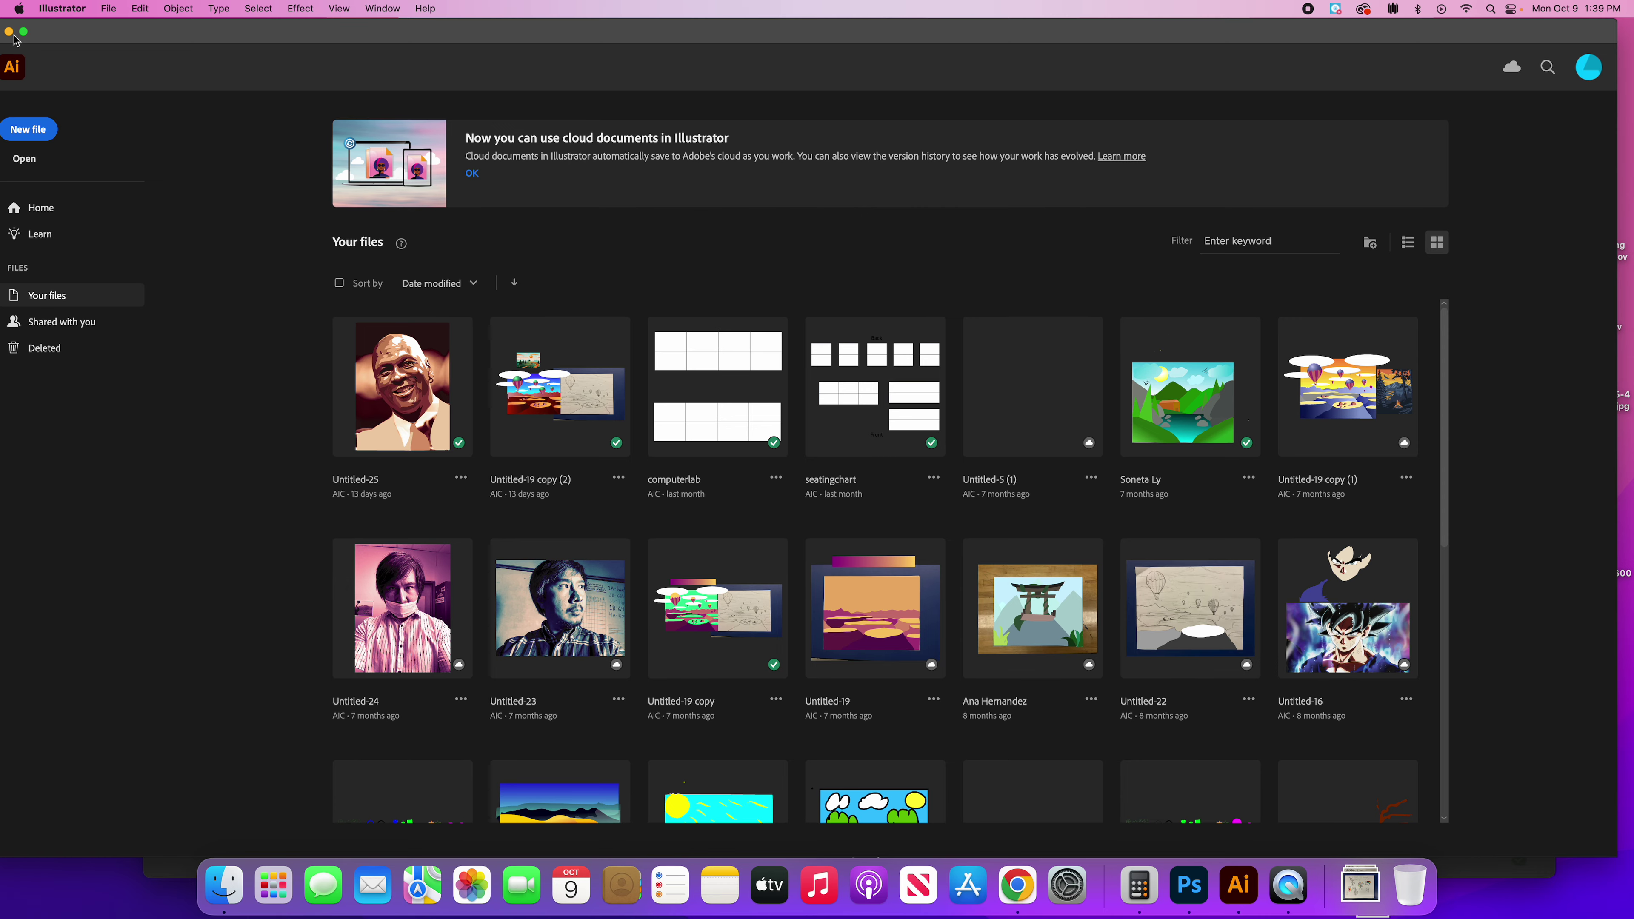
pyautogui.click(9, 32)
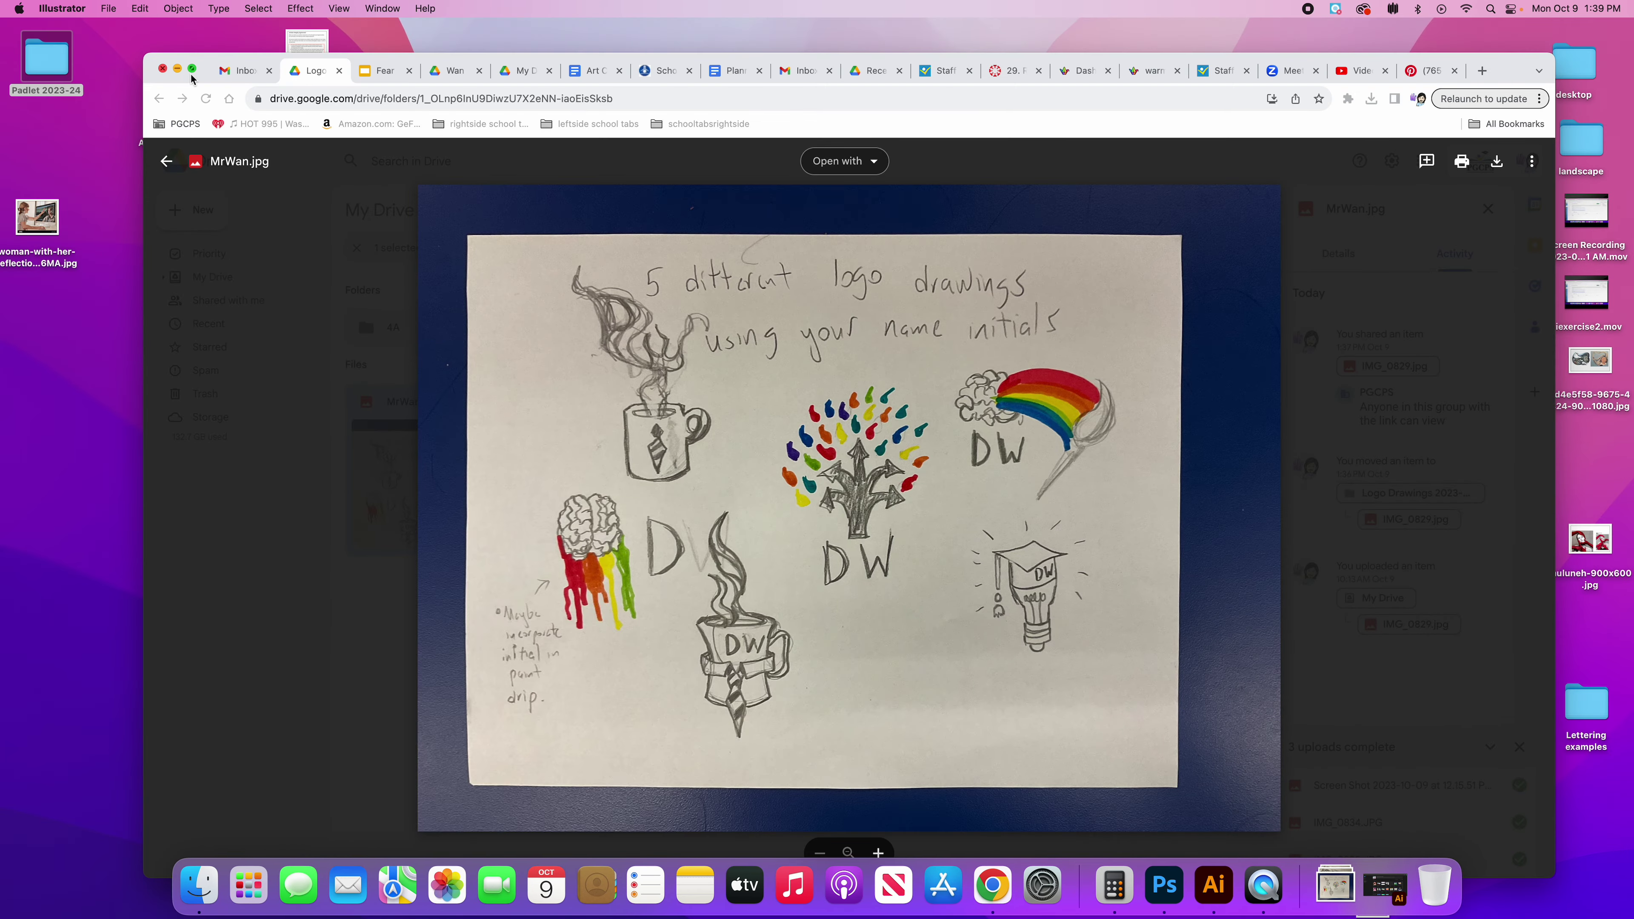
# Step: Check MrWan.jpg from Finder's Downloads folder, then return to Illustrator
pyautogui.click(179, 70)
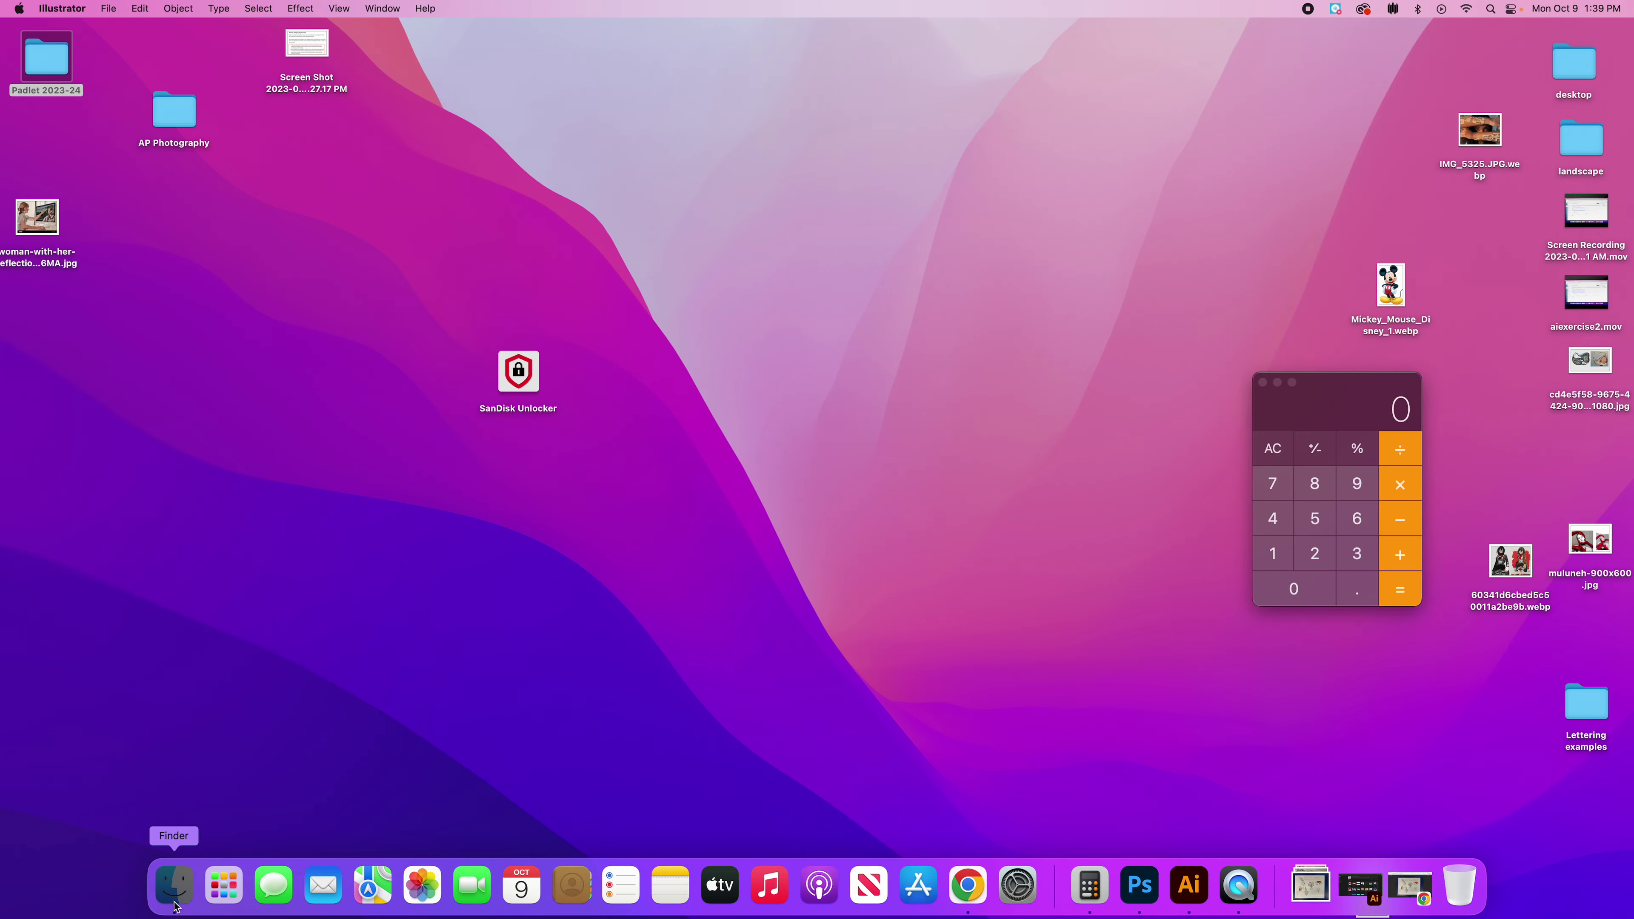
pyautogui.click(174, 885)
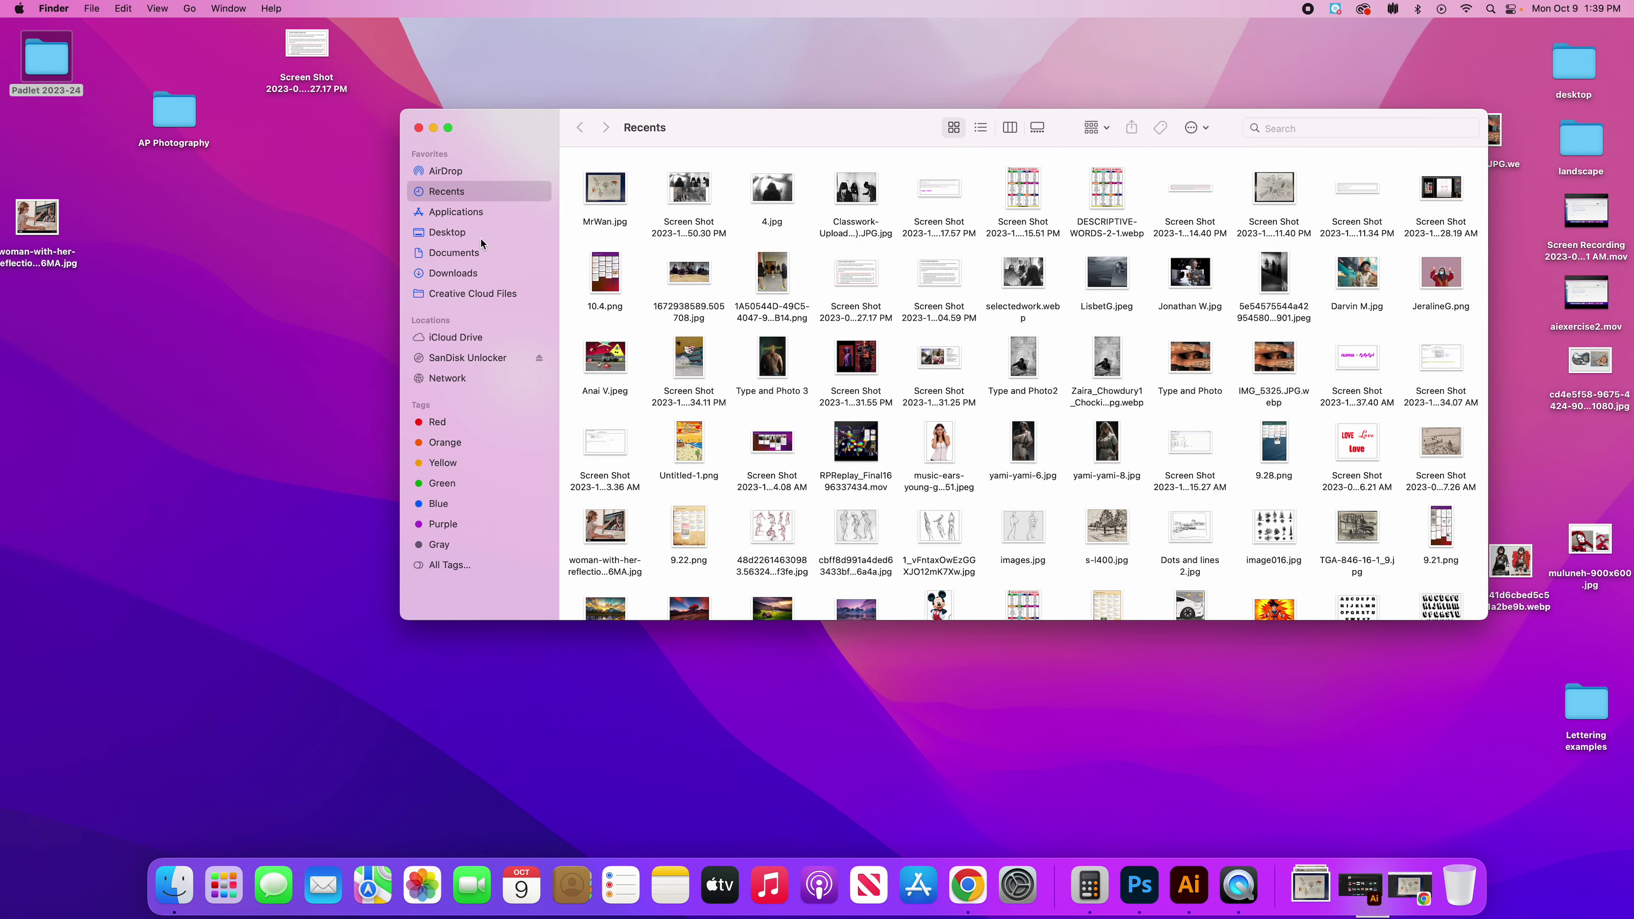
pyautogui.click(478, 274)
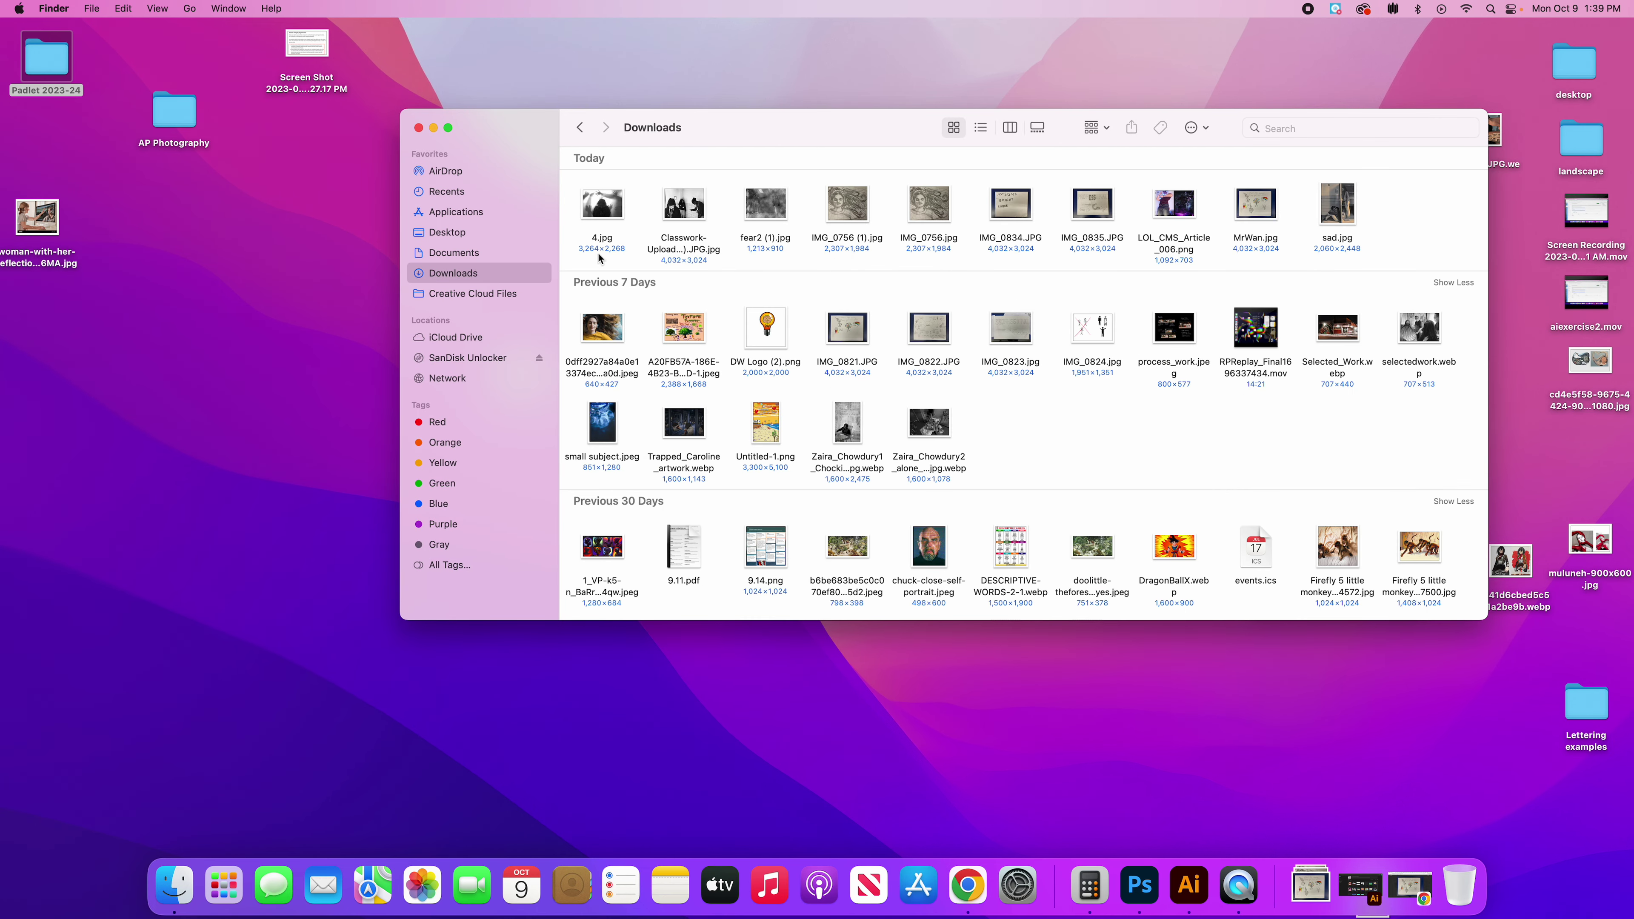
pyautogui.doubleClick(1255, 205)
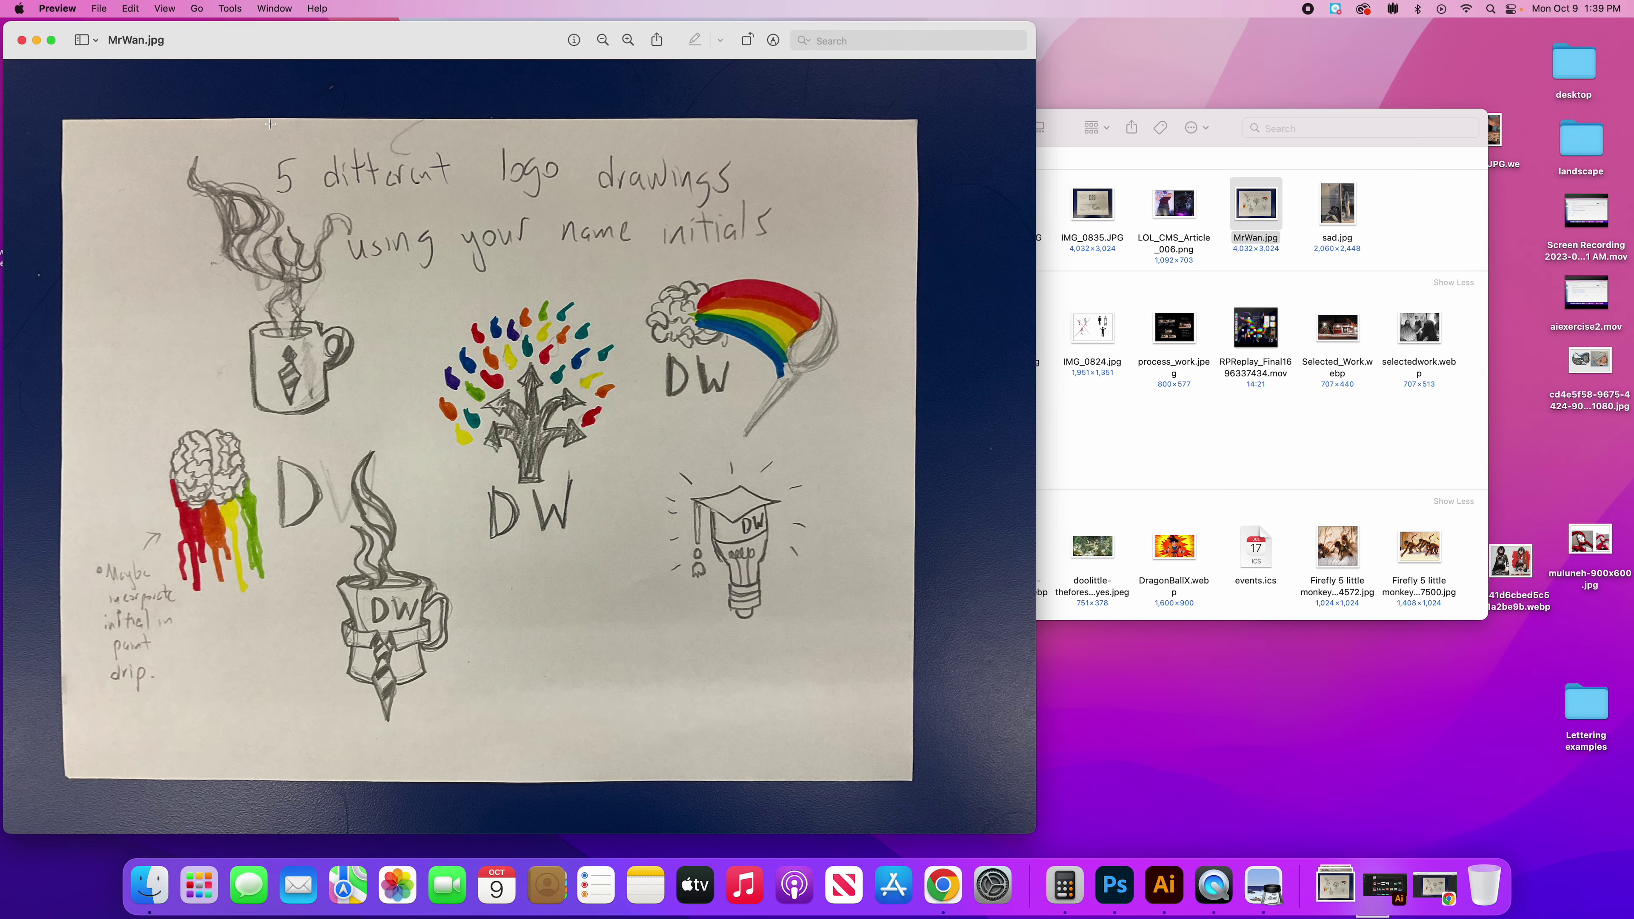
pyautogui.click(22, 40)
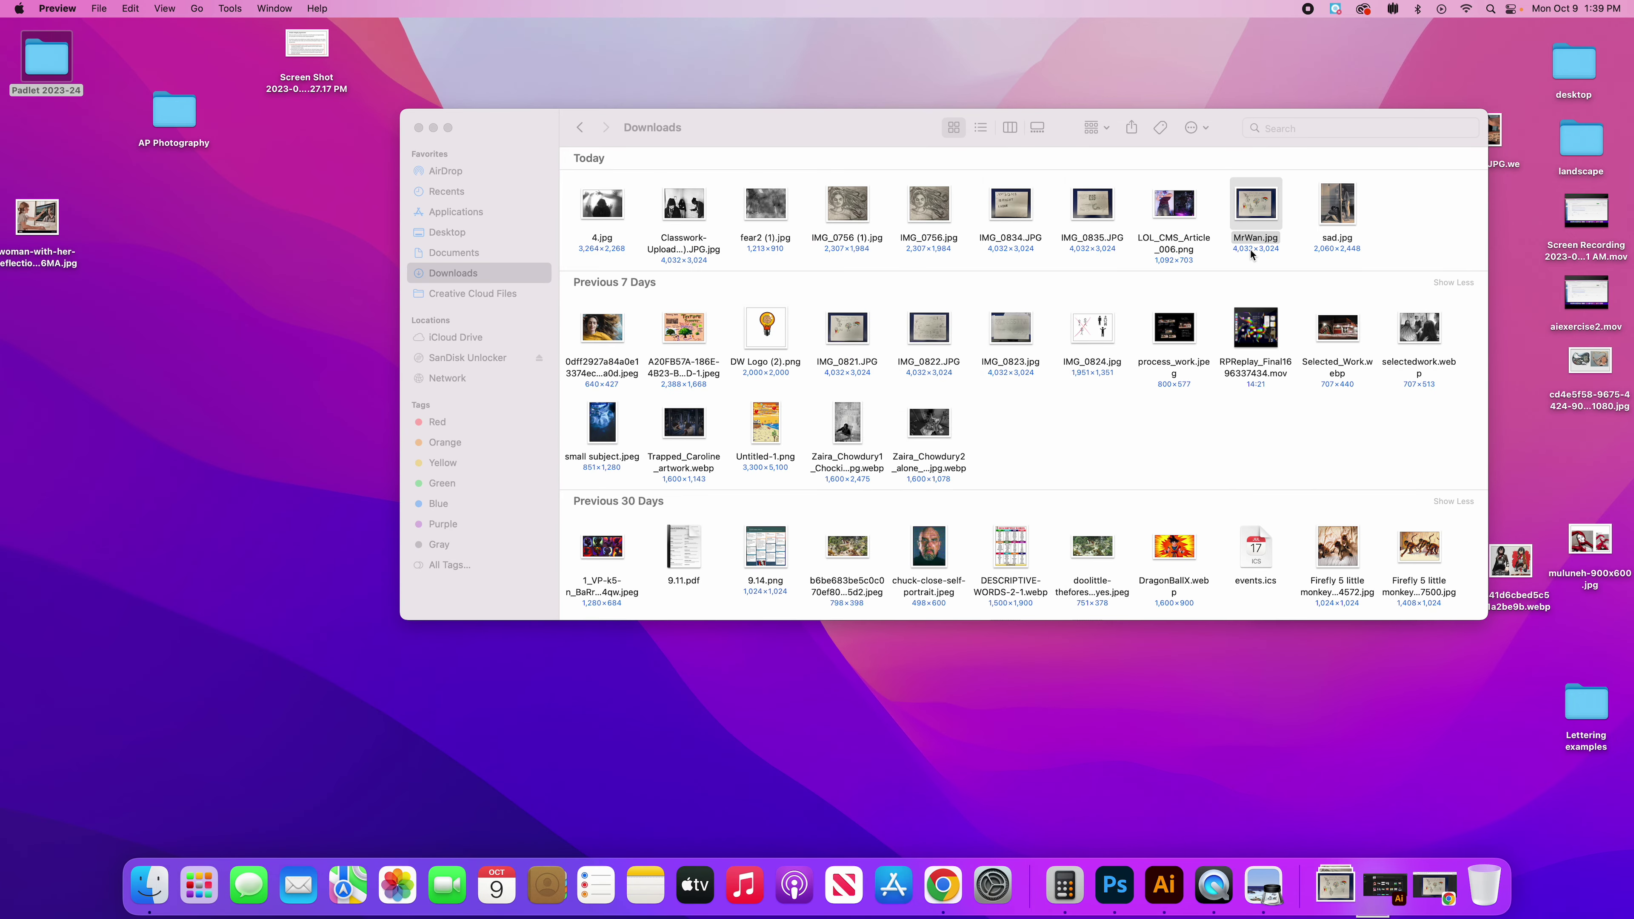
pyautogui.click(1166, 885)
# Step: Select the placed sketch photo and try a first resize and move, then undo them
pyautogui.click(1184, 869)
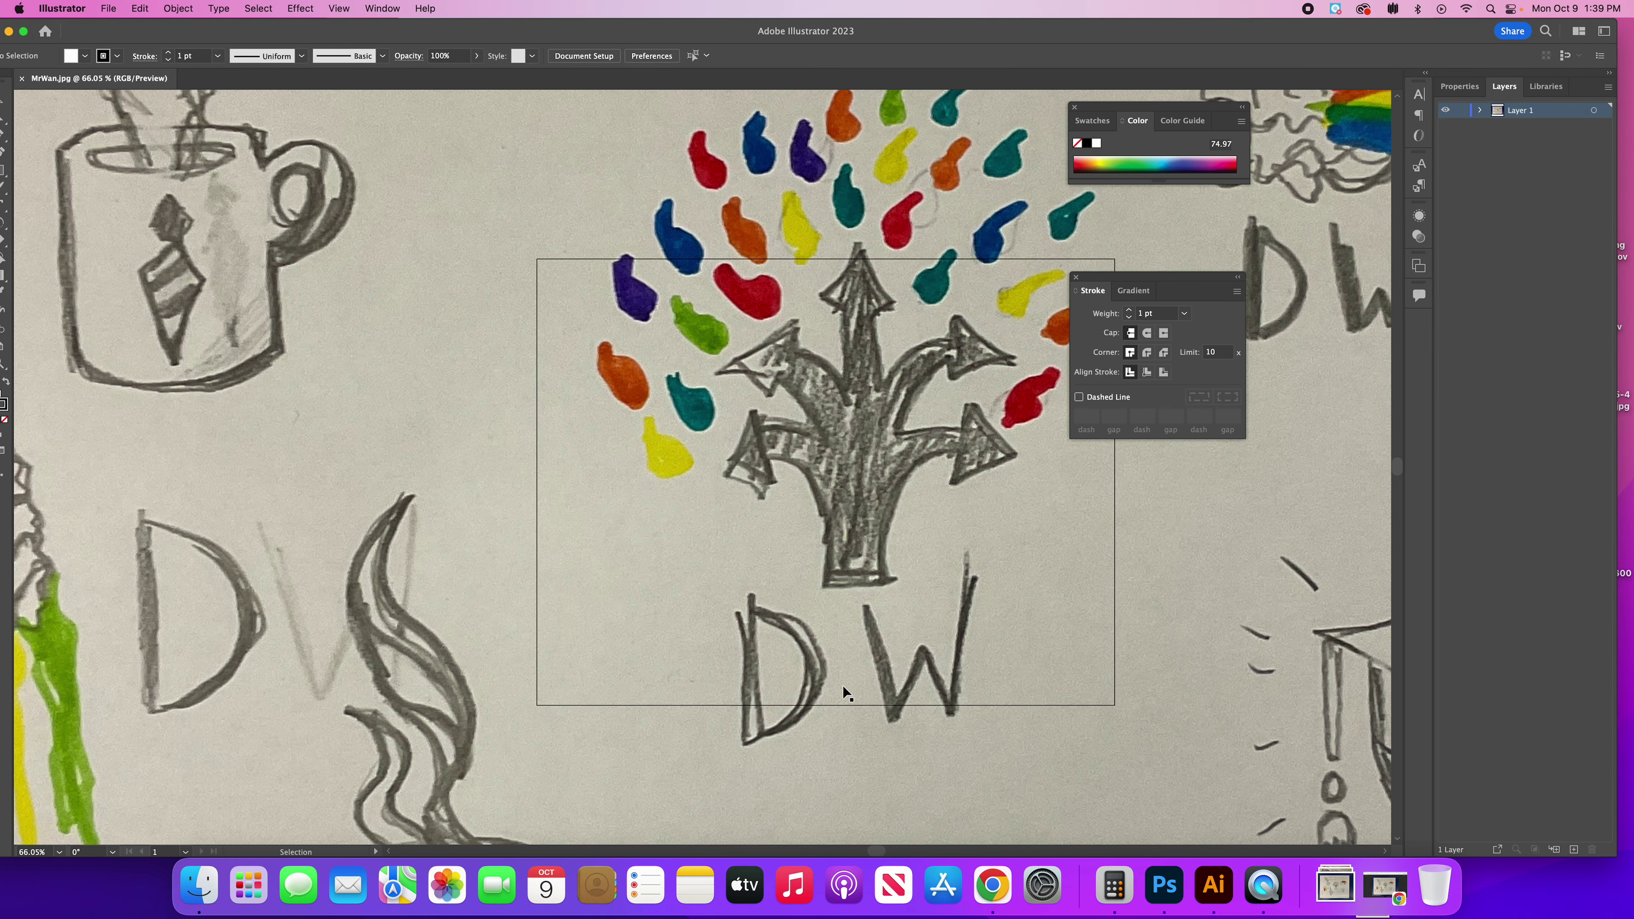
pyautogui.press('super+minus')
pyautogui.press('super+minus')
pyautogui.press('super+minus')
pyautogui.press('super+minus')
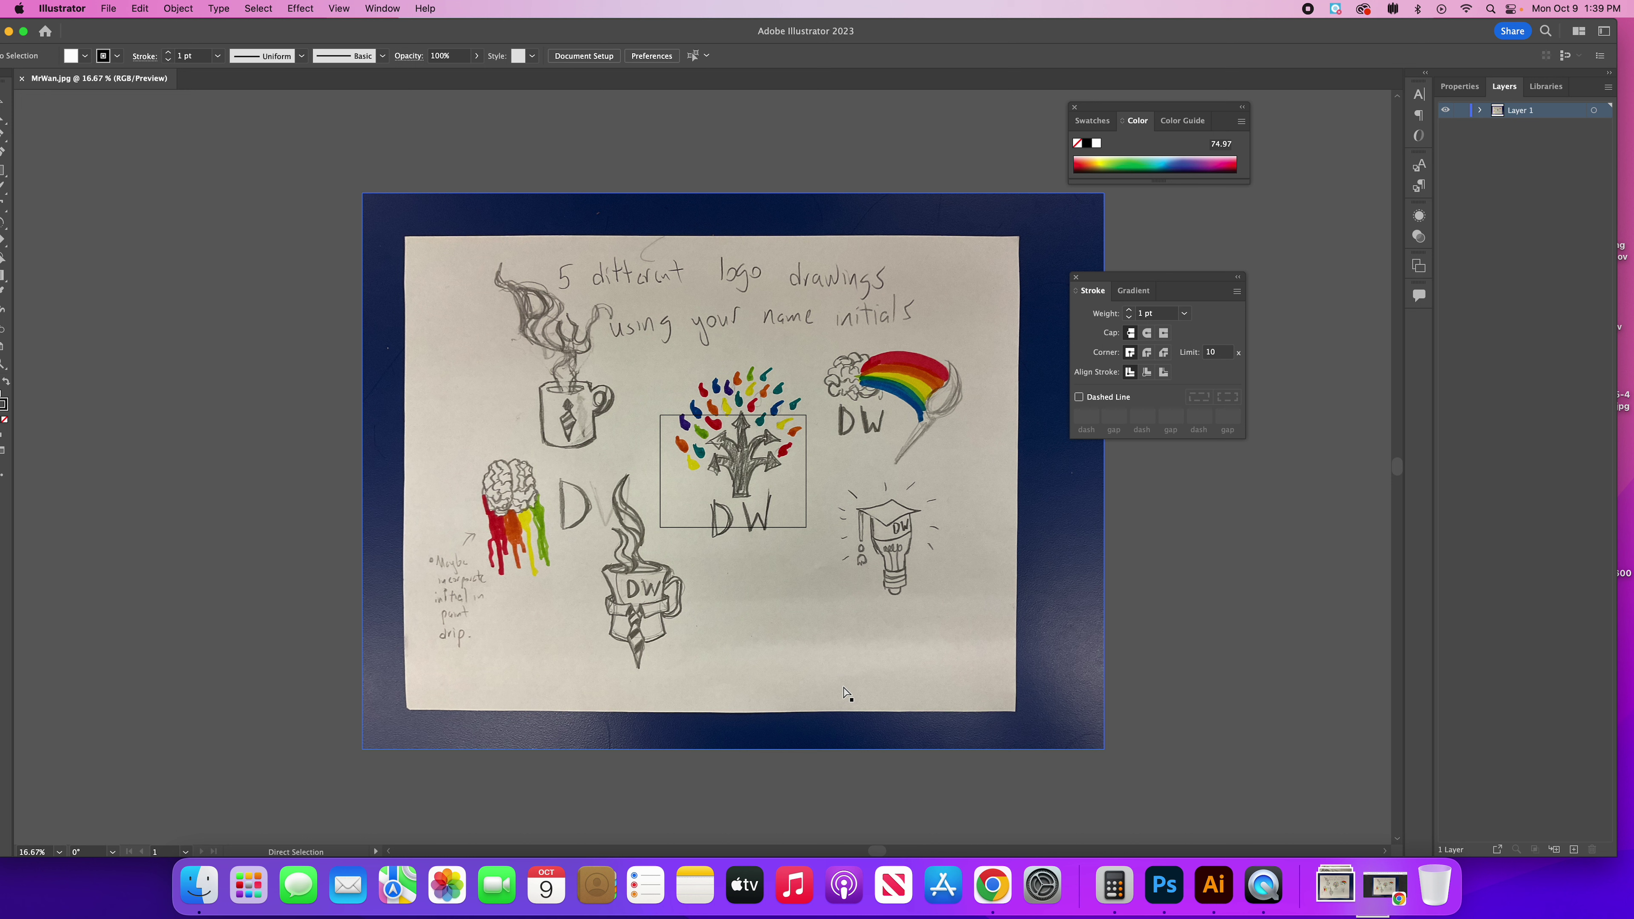
pyautogui.press('v')
pyautogui.press('super+shift+a')
pyautogui.moveTo(1163, 282); pyautogui.dragTo(1287, 261)
pyautogui.click(828, 436)
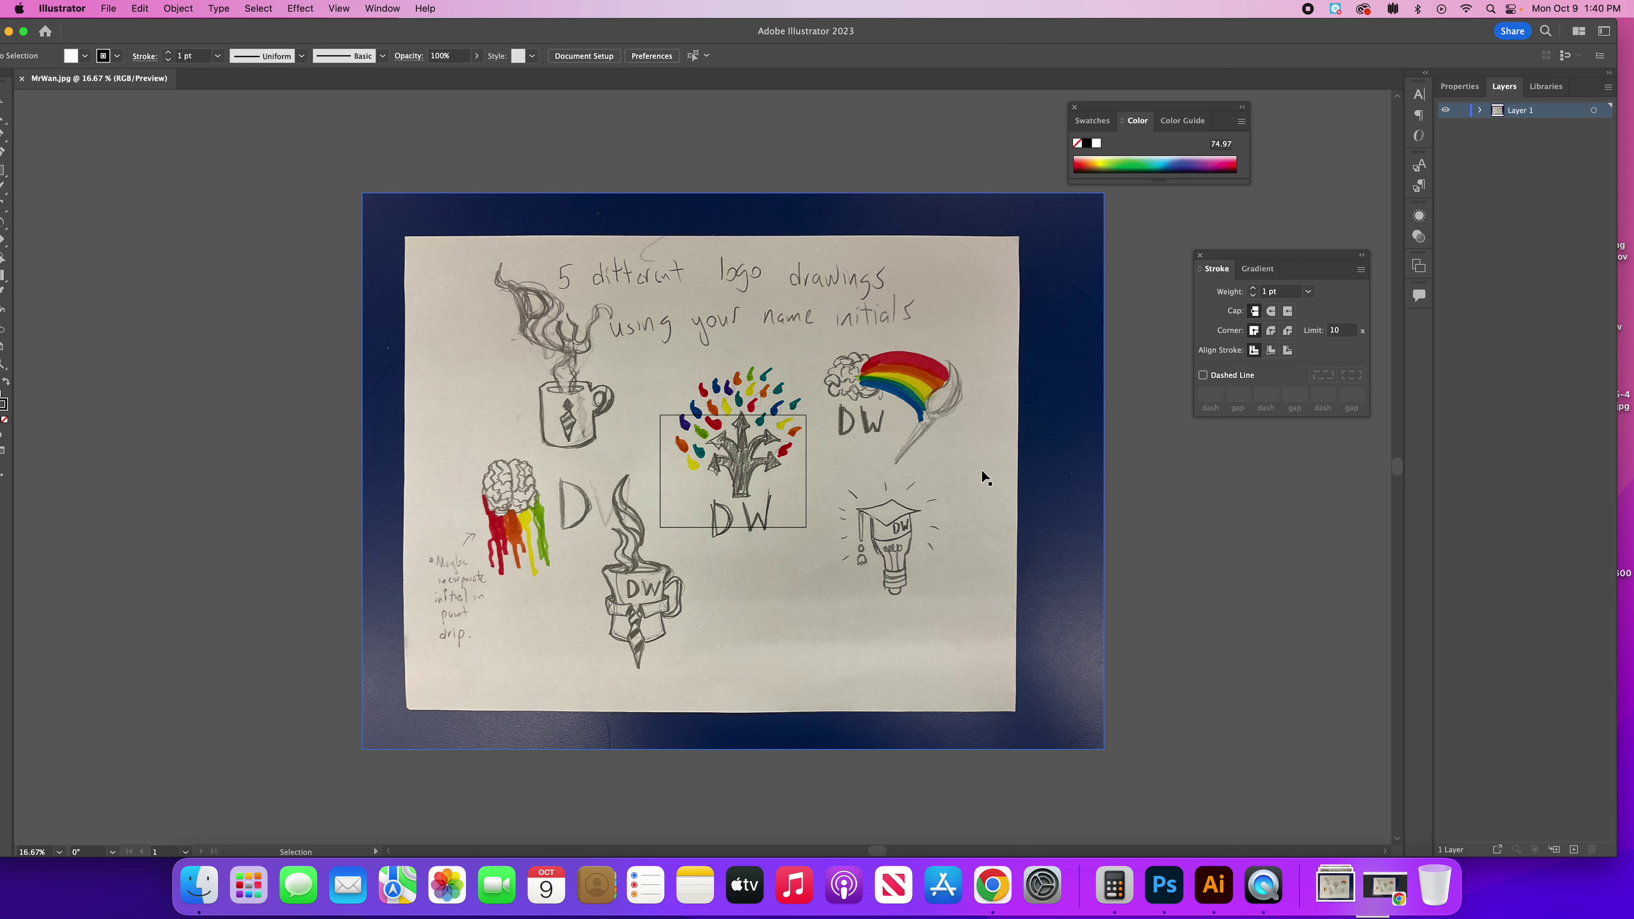
pyautogui.moveTo(459, 345); pyautogui.dragTo(648, 352)
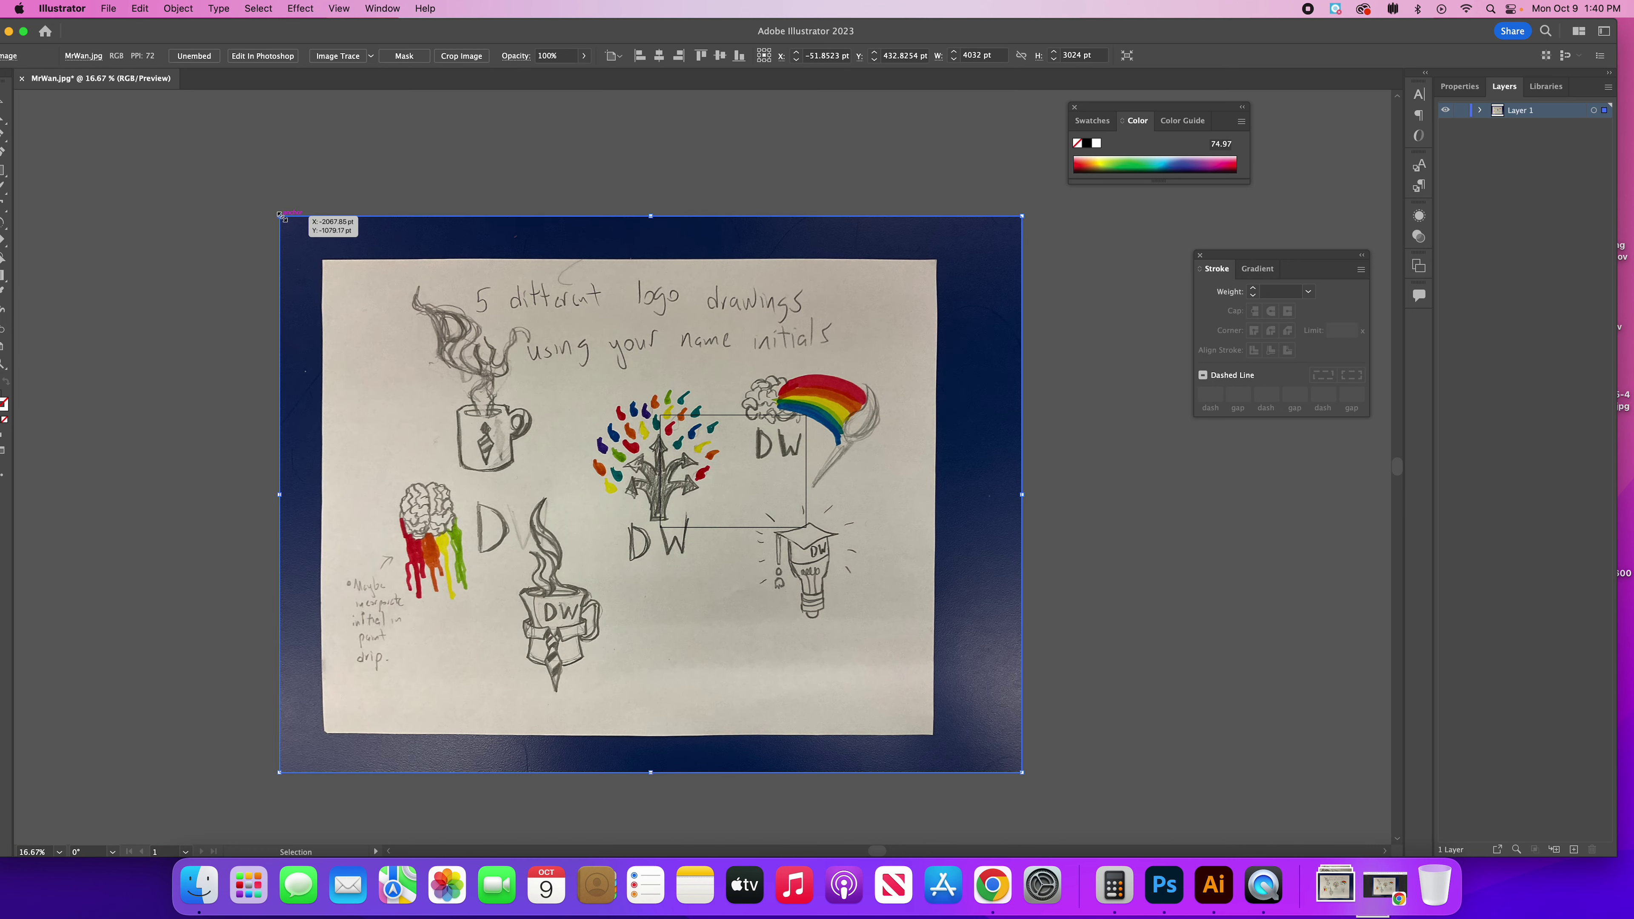
pyautogui.moveTo(279, 215); pyautogui.dragTo(756, 550)
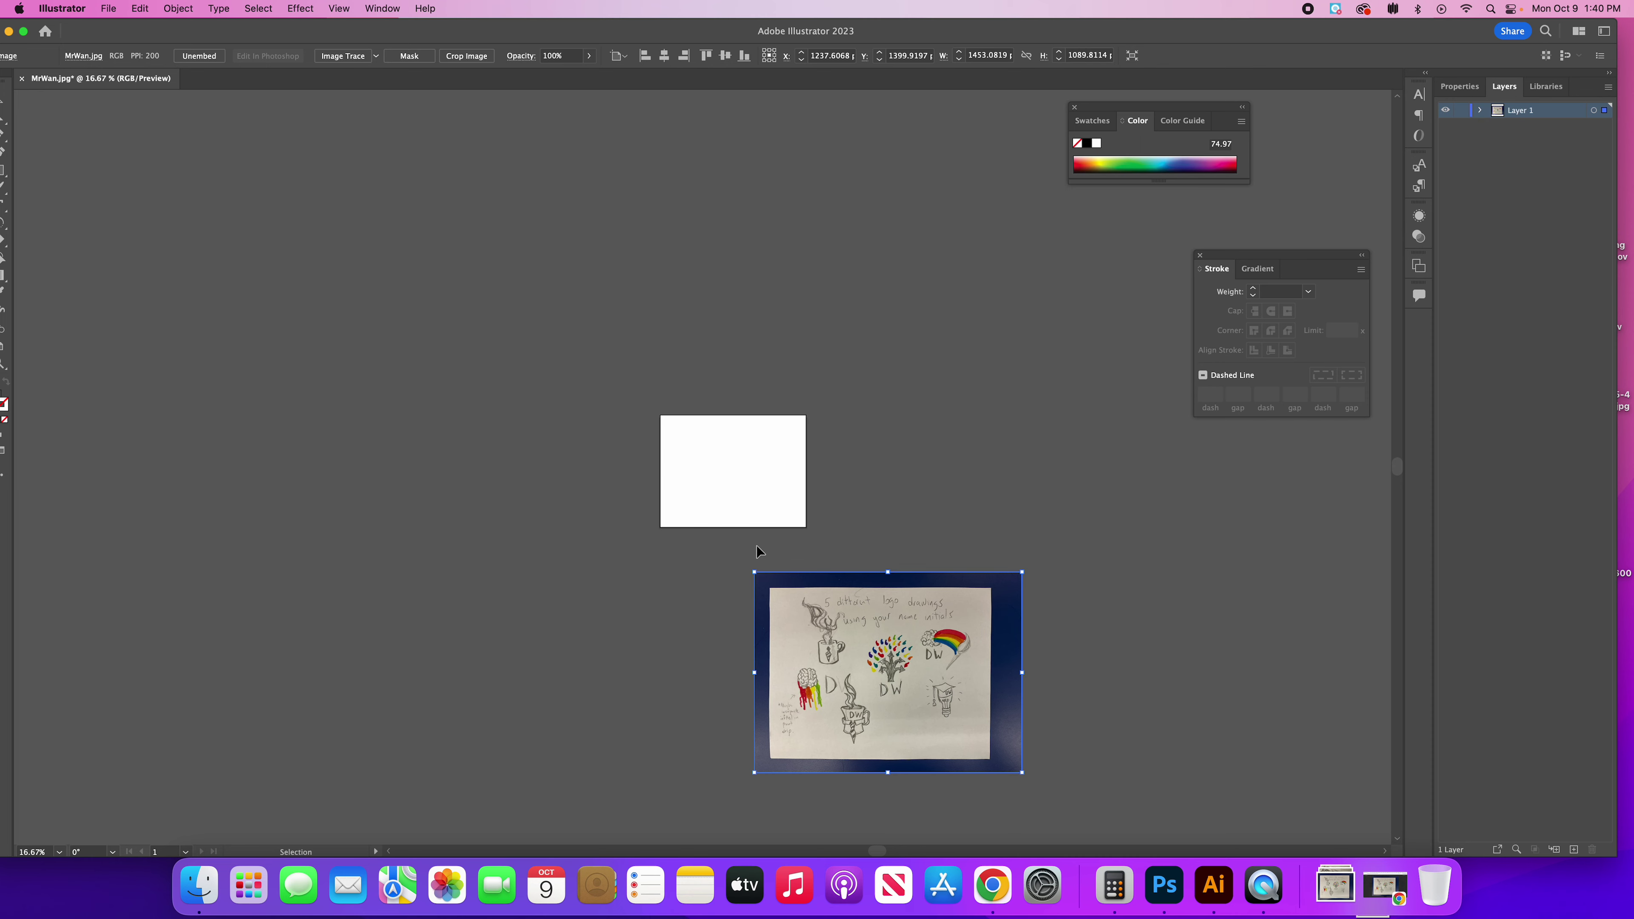
pyautogui.scroll(3, 755, 547)
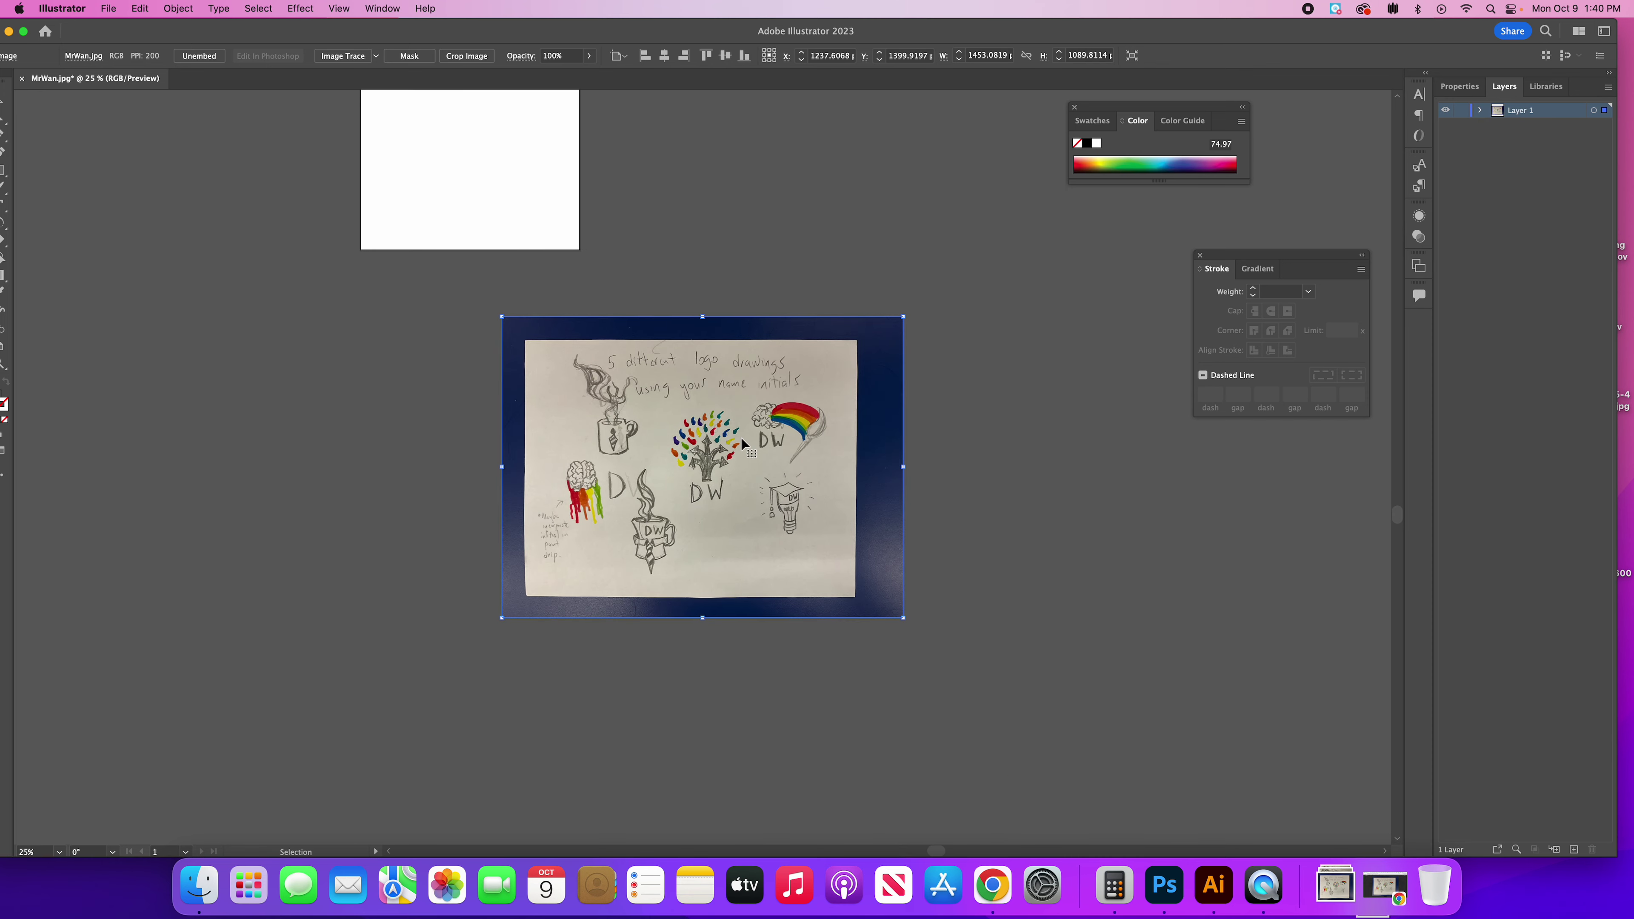
pyautogui.moveTo(743, 445); pyautogui.dragTo(575, 253)
pyautogui.press('a')
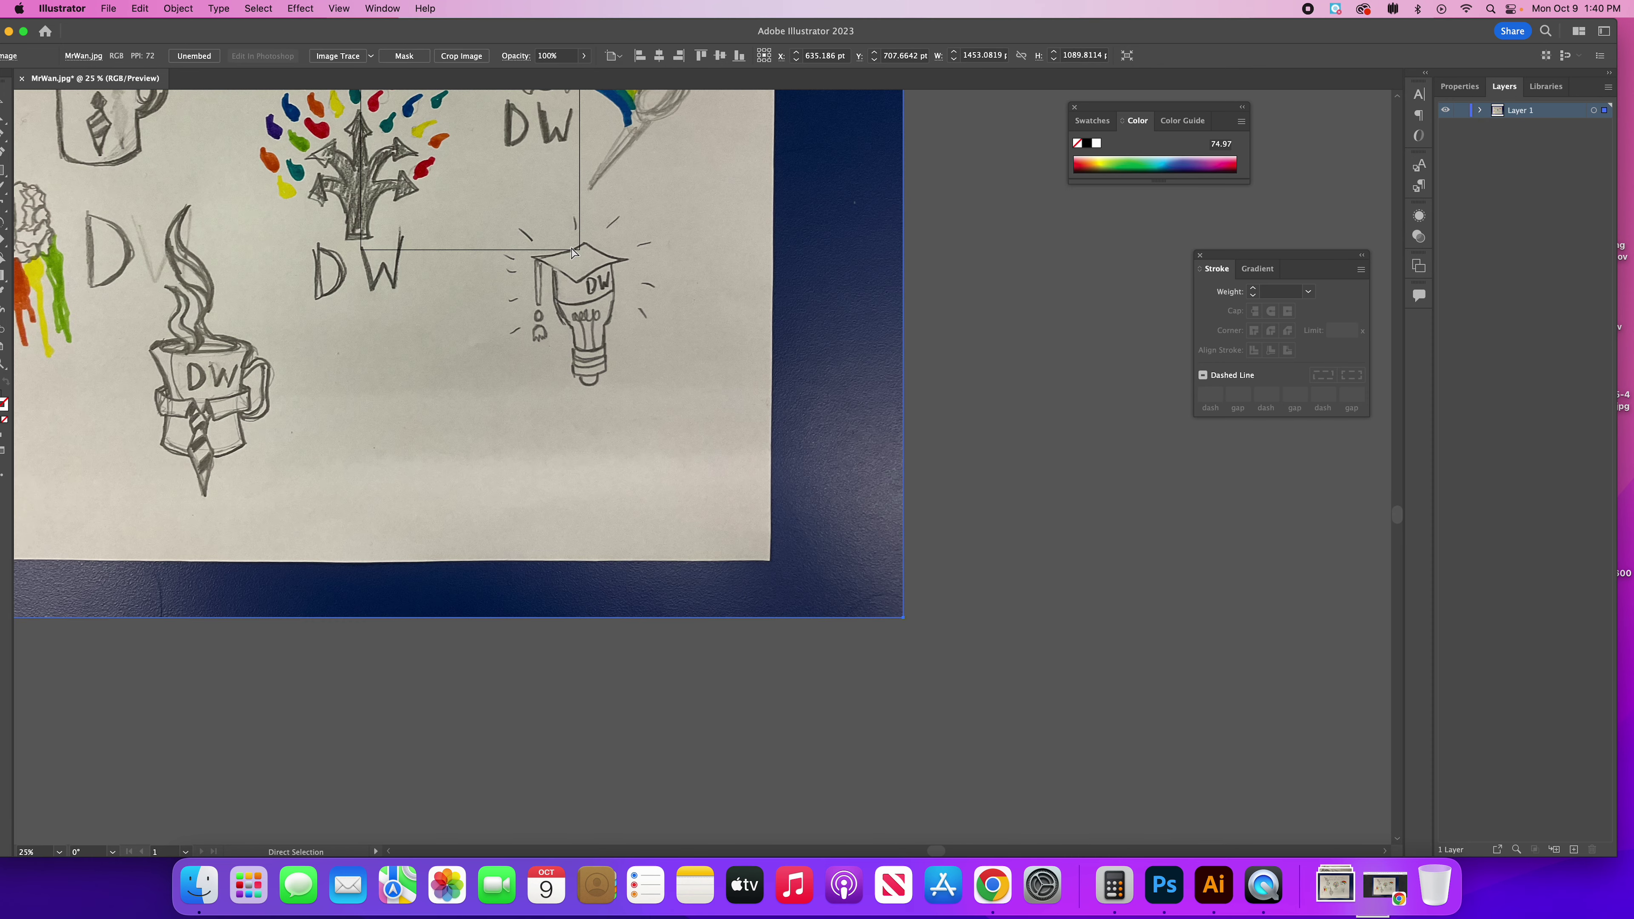
pyautogui.press('super+minus')
pyautogui.press('super+minus')
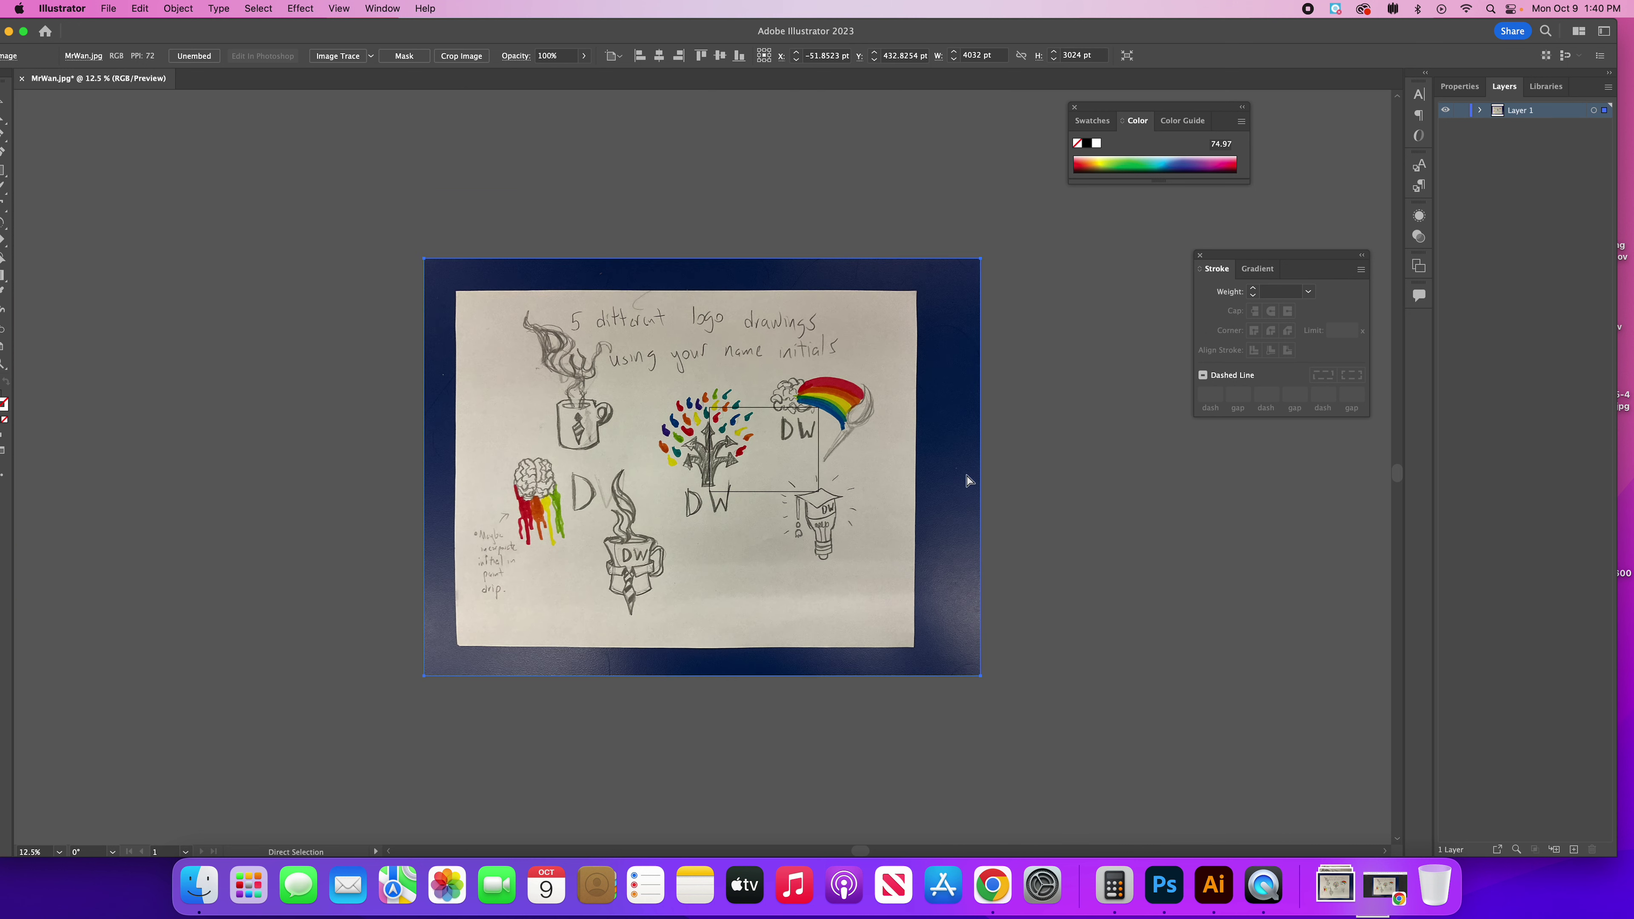
# Step: Shrink the sketch photo to 872 × 654 pt and center it over the artboard
pyautogui.press('super+equal')
pyautogui.press('v')
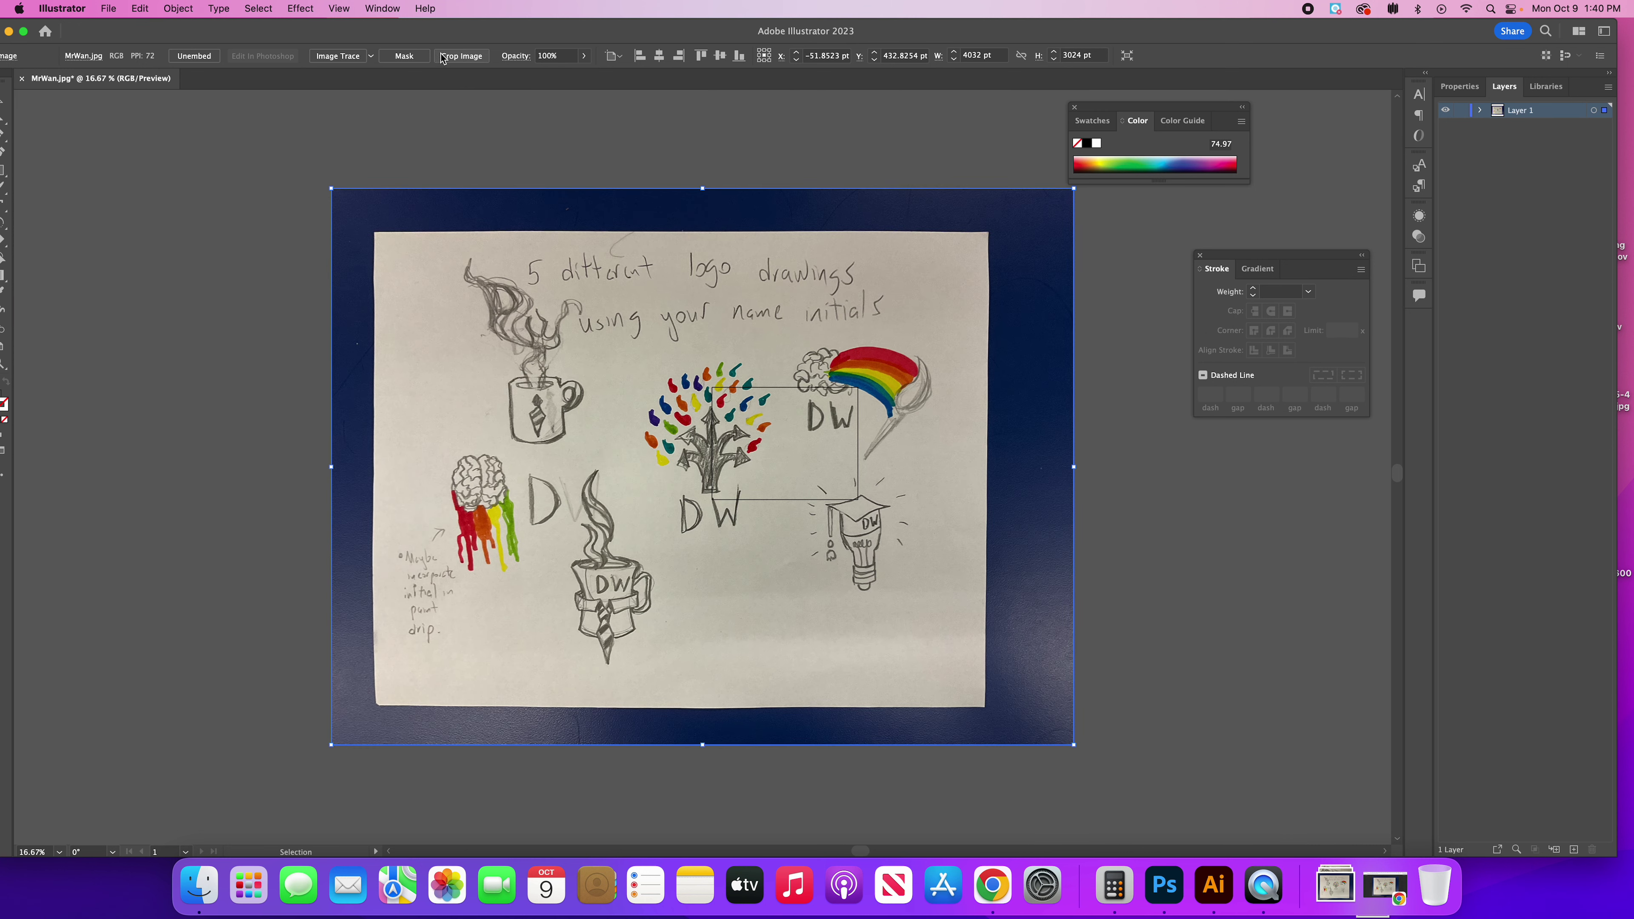
pyautogui.moveTo(442, 42)
pyautogui.mouseDown()
pyautogui.moveTo(496, 41)
pyautogui.moveTo(435, 56)
pyautogui.mouseUp()
pyautogui.moveTo(326, 201); pyautogui.dragTo(807, 570)
pyautogui.scroll(-1, 882, 612)
pyautogui.moveTo(882, 612); pyautogui.dragTo(718, 444)
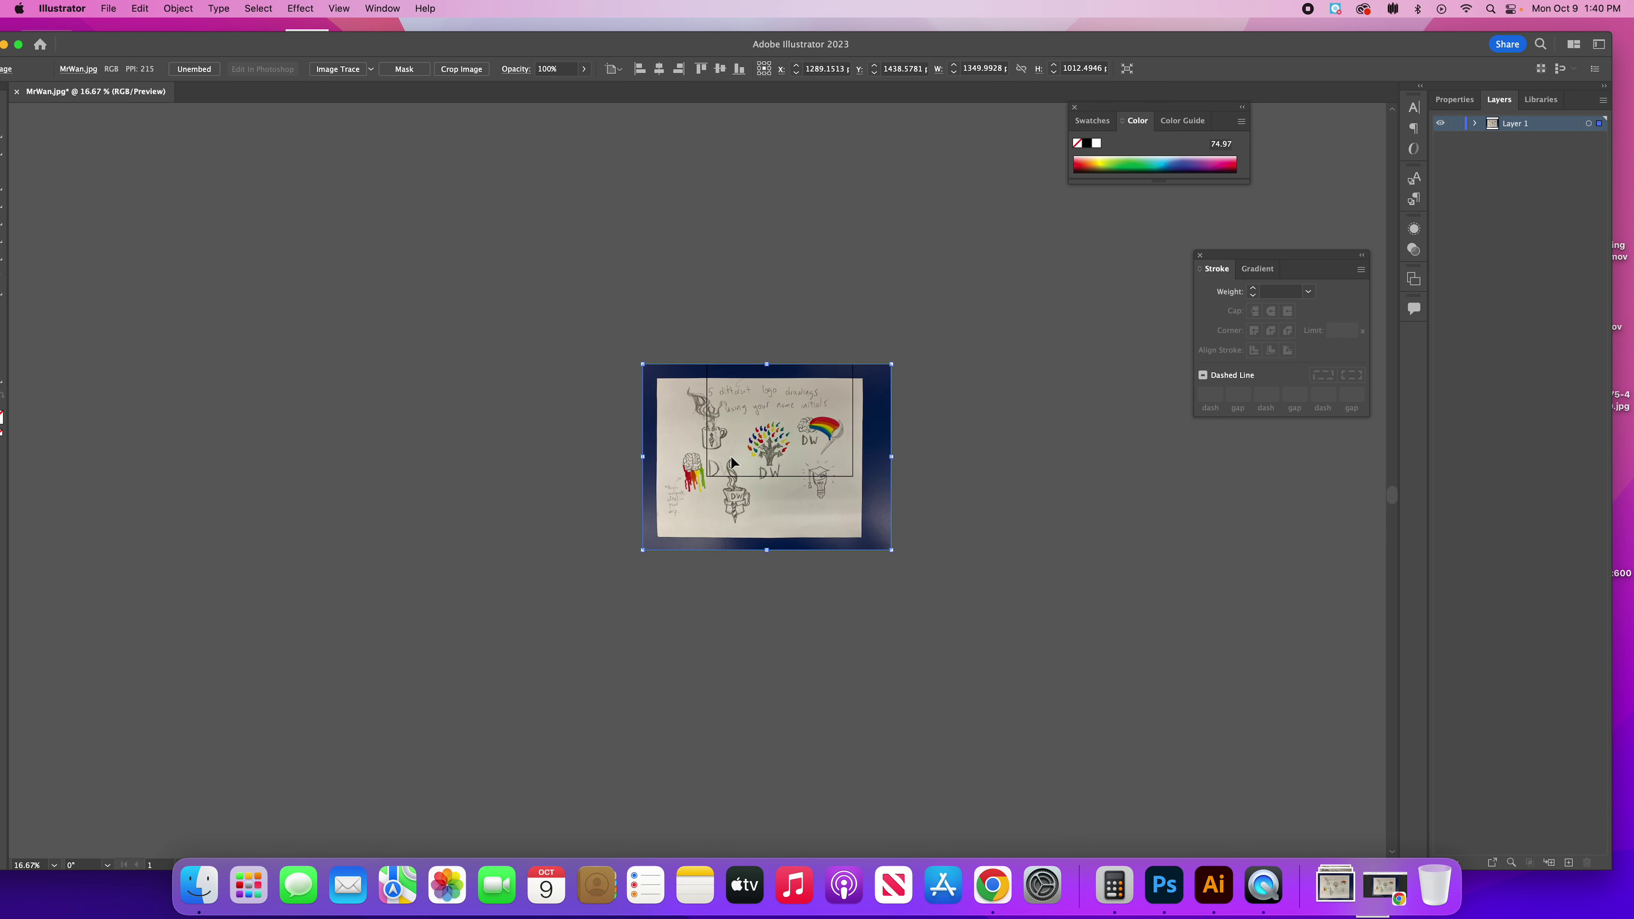
pyautogui.moveTo(891, 551); pyautogui.dragTo(803, 502)
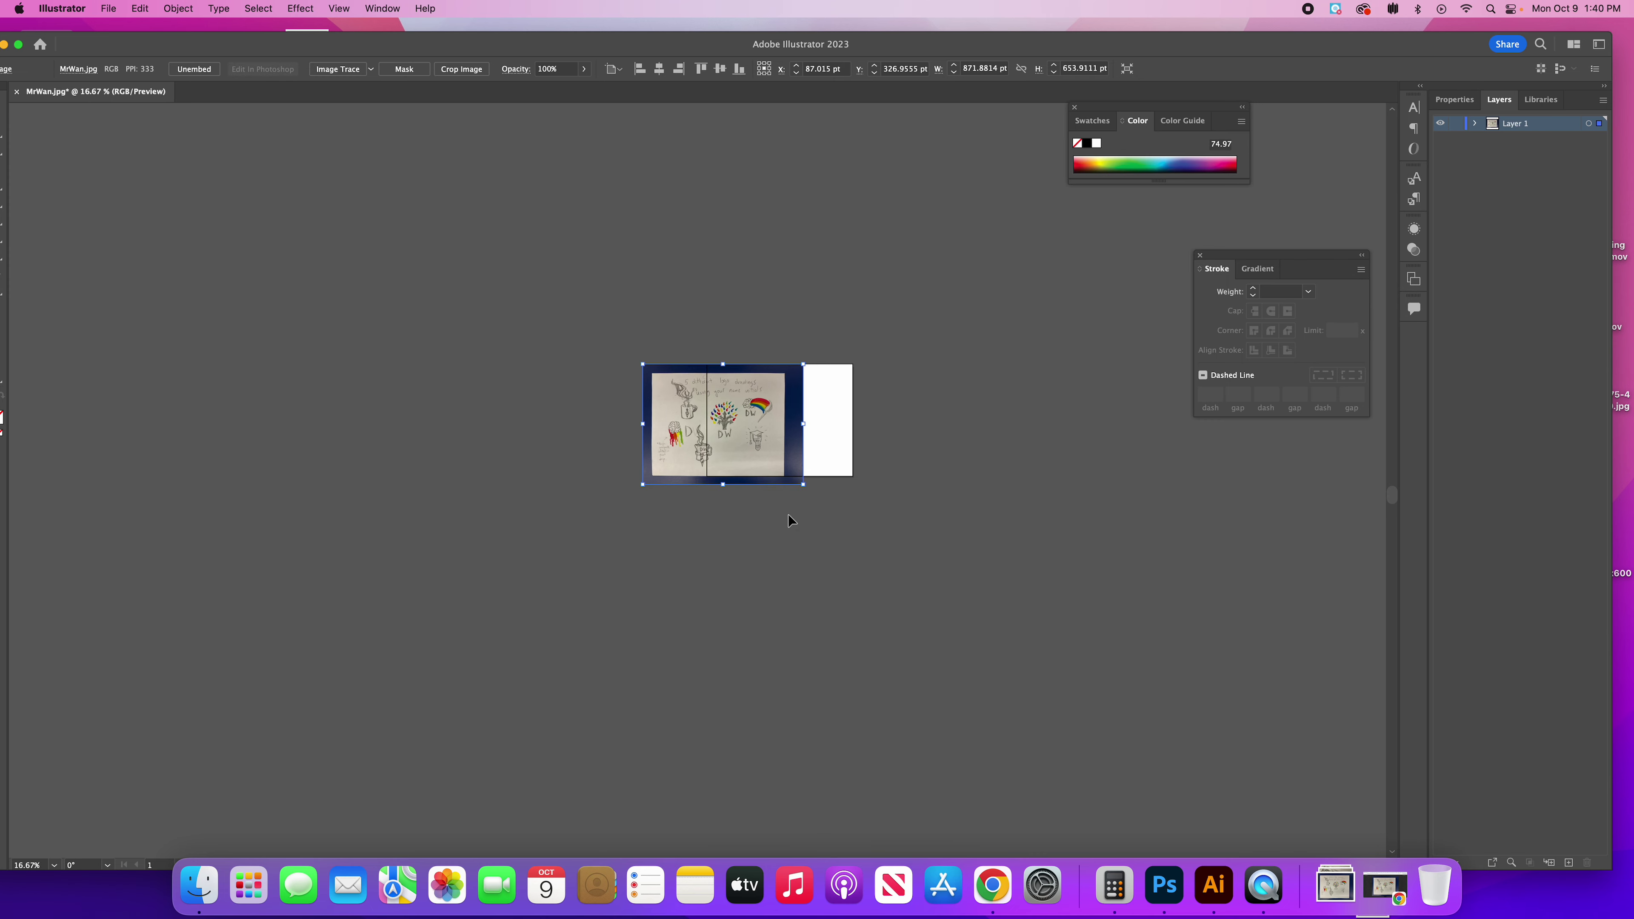
pyautogui.press('super+equal')
pyautogui.press('super+equal')
pyautogui.press('super+equal')
pyautogui.press('super+equal')
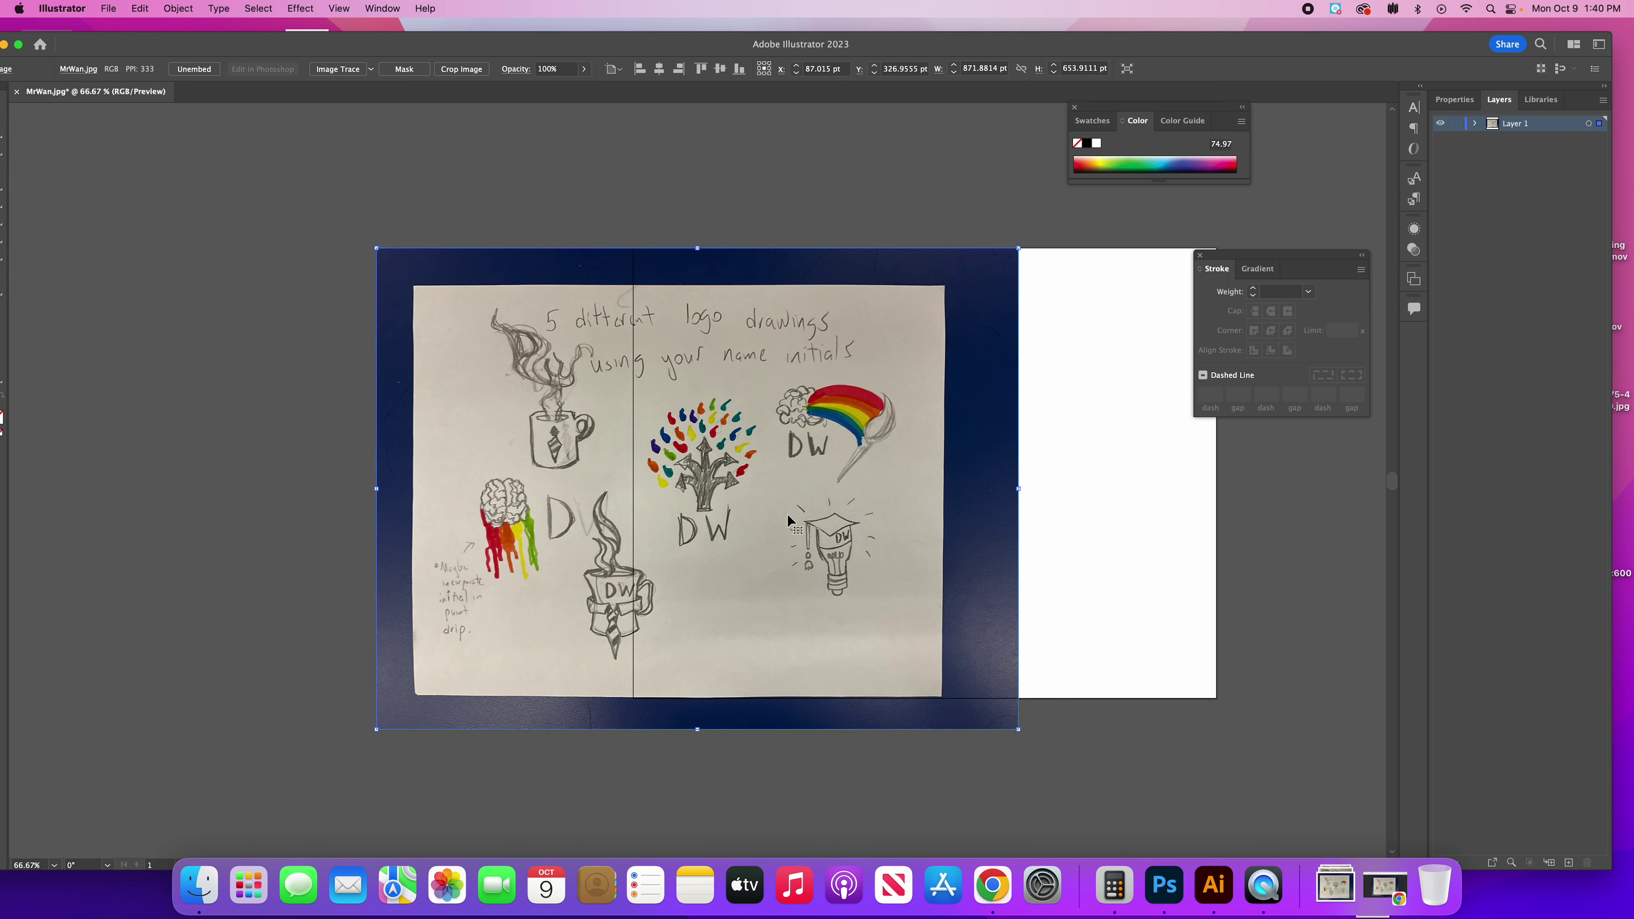
pyautogui.moveTo(788, 514); pyautogui.dragTo(1055, 510)
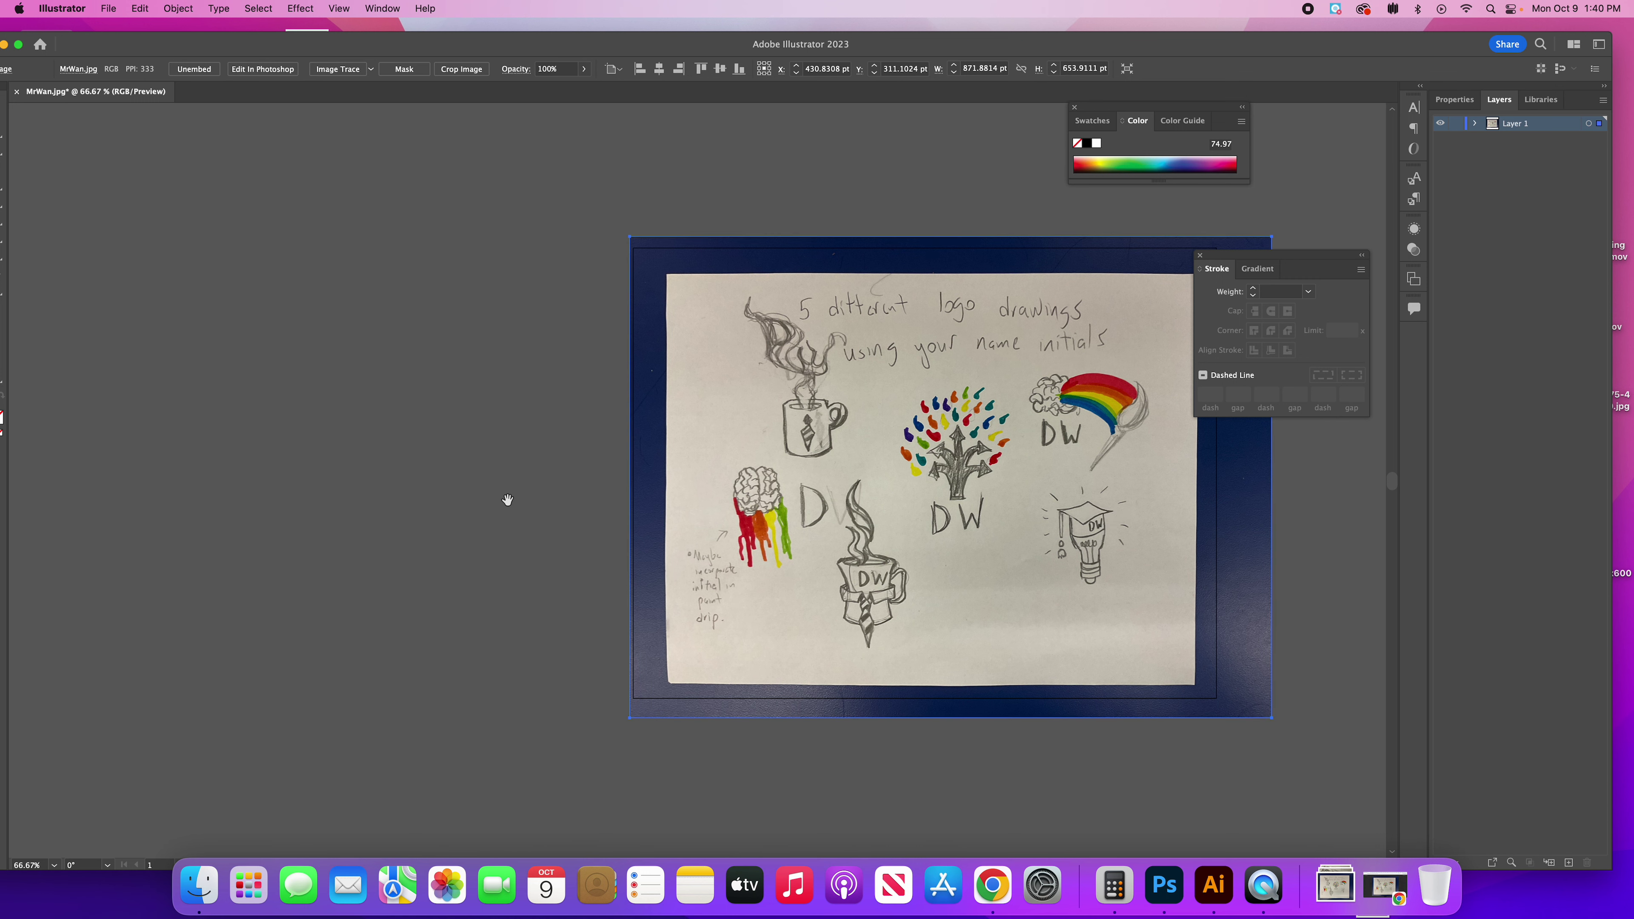
pyautogui.moveTo(507, 503); pyautogui.dragTo(347, 501)
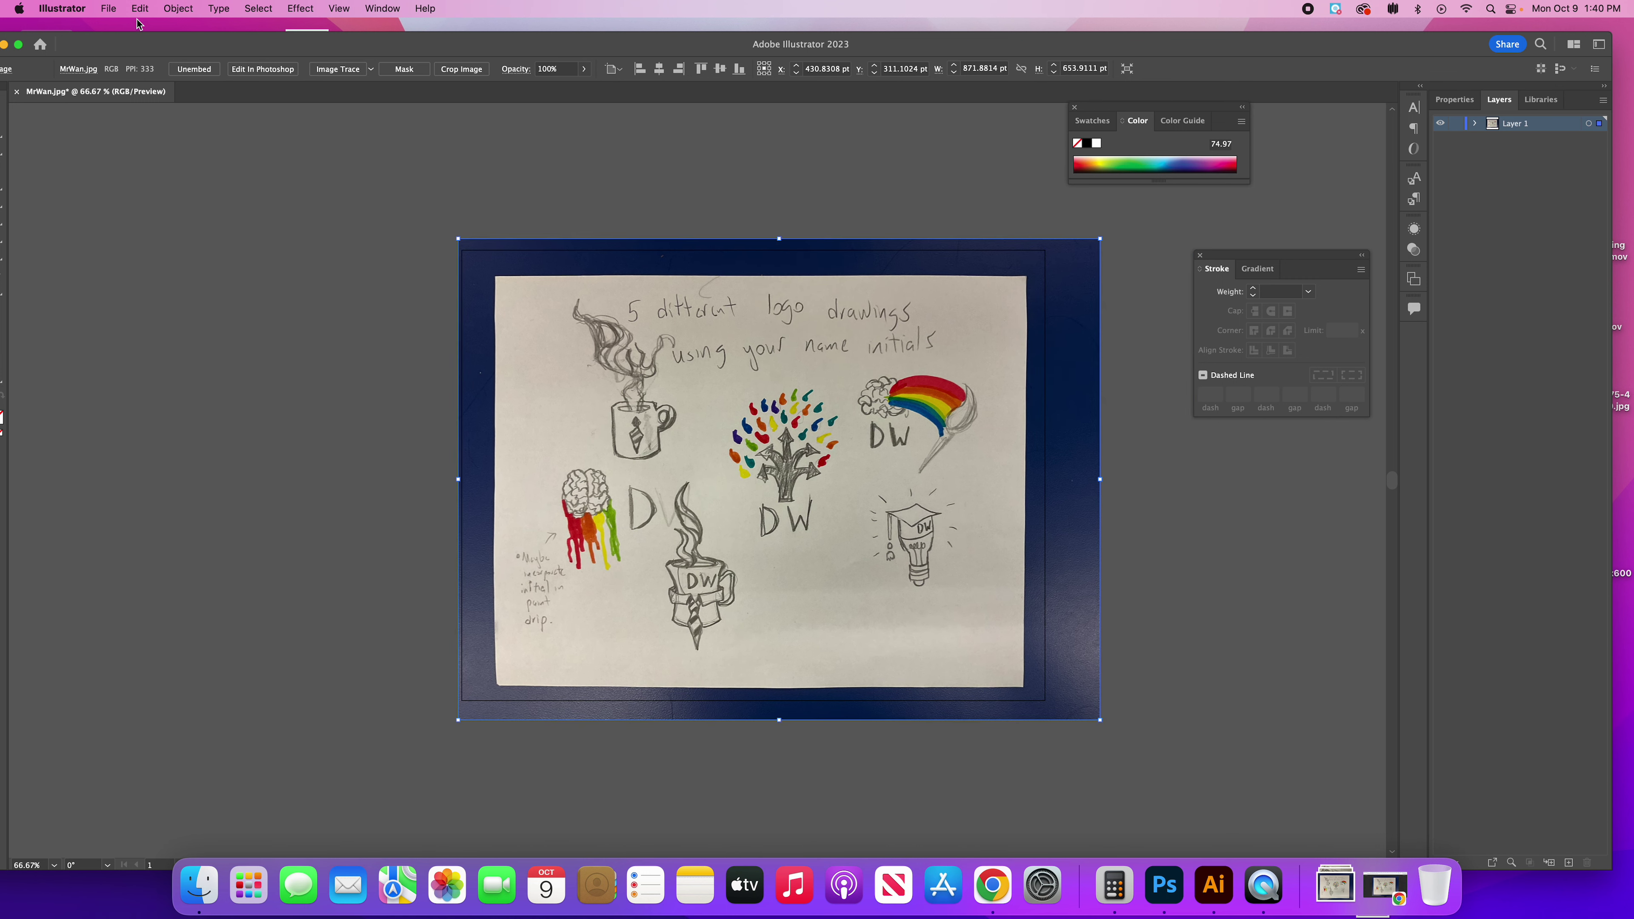
# Step: Save the document as LogoDesign.ai in Downloads with the default Illustrator options
pyautogui.click(118, 11)
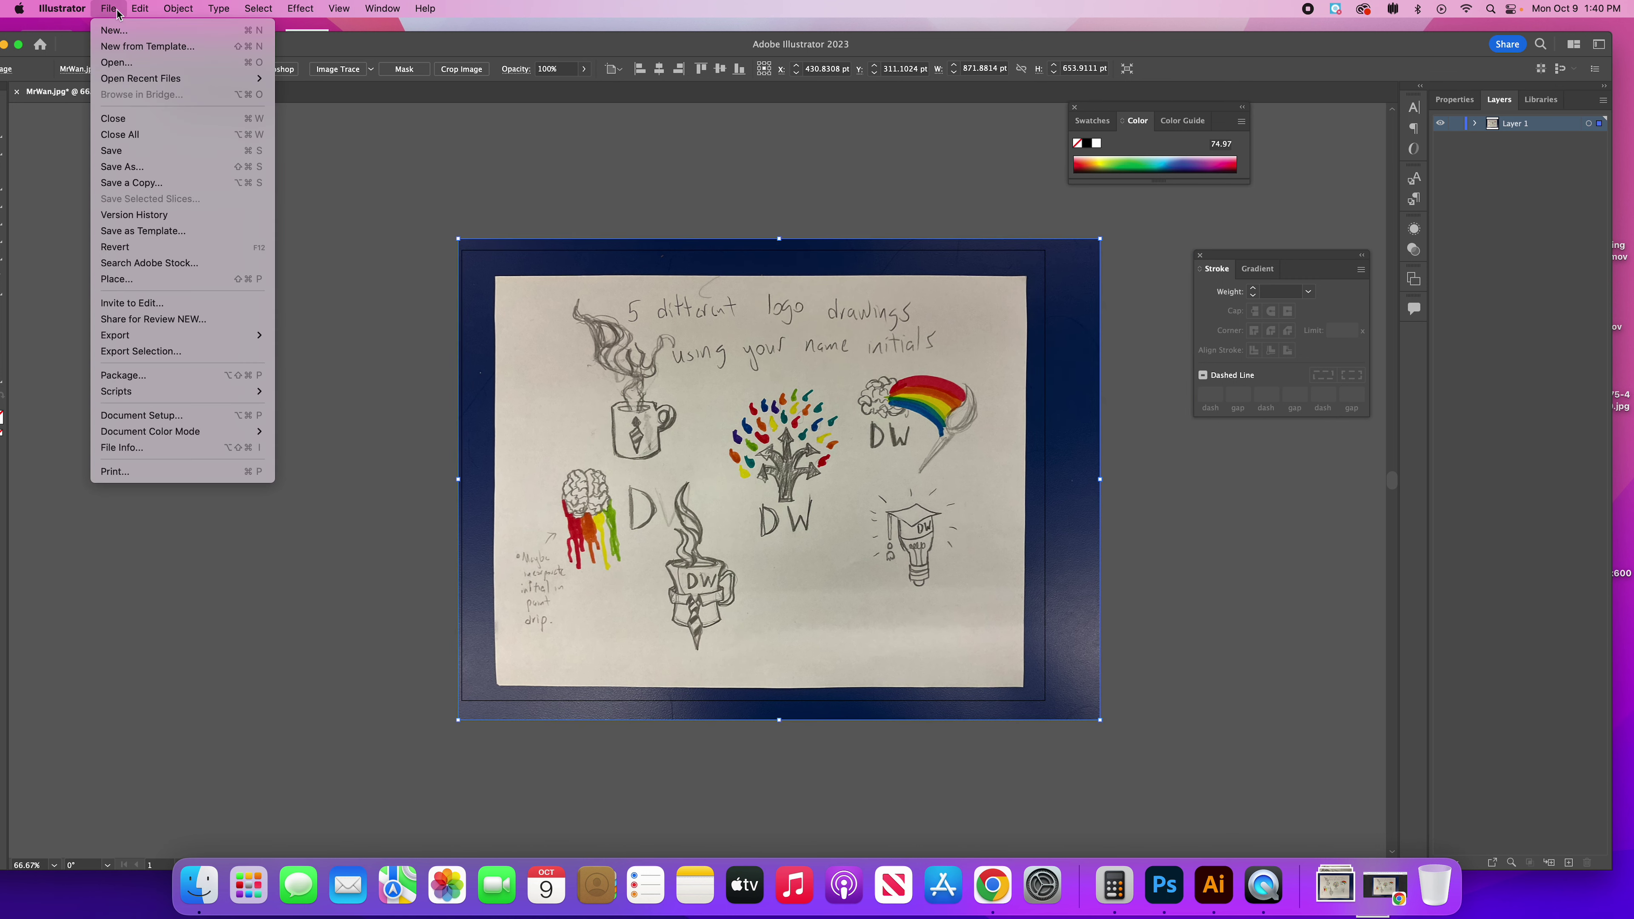
pyautogui.click(138, 169)
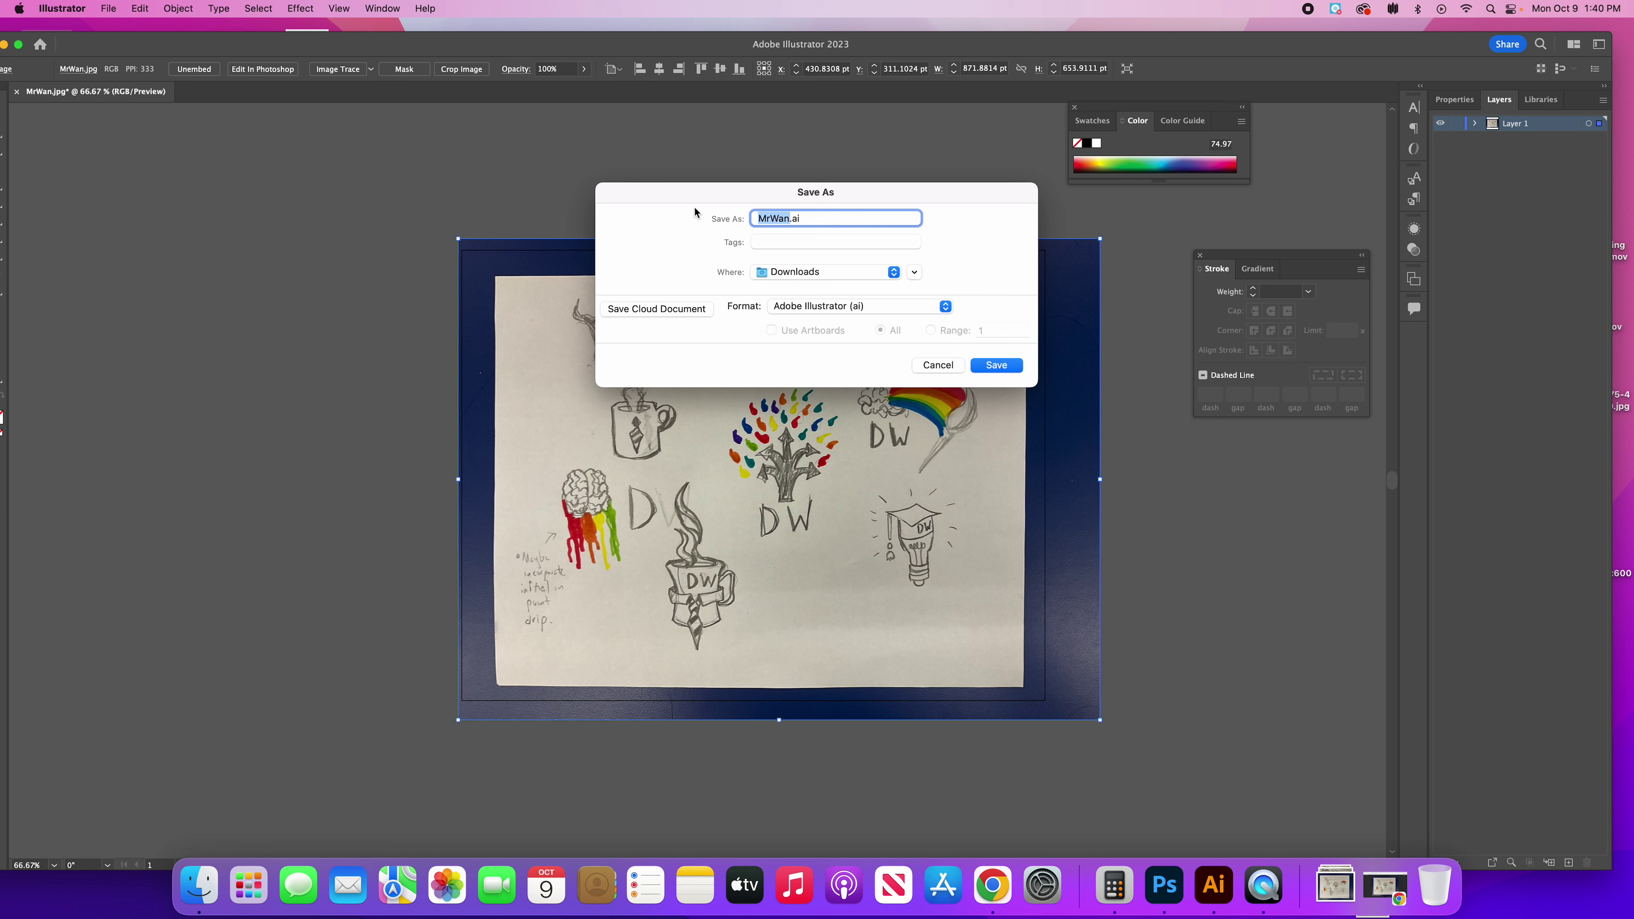
pyautogui.write('LogoDesig')
pyautogui.click(824, 276)
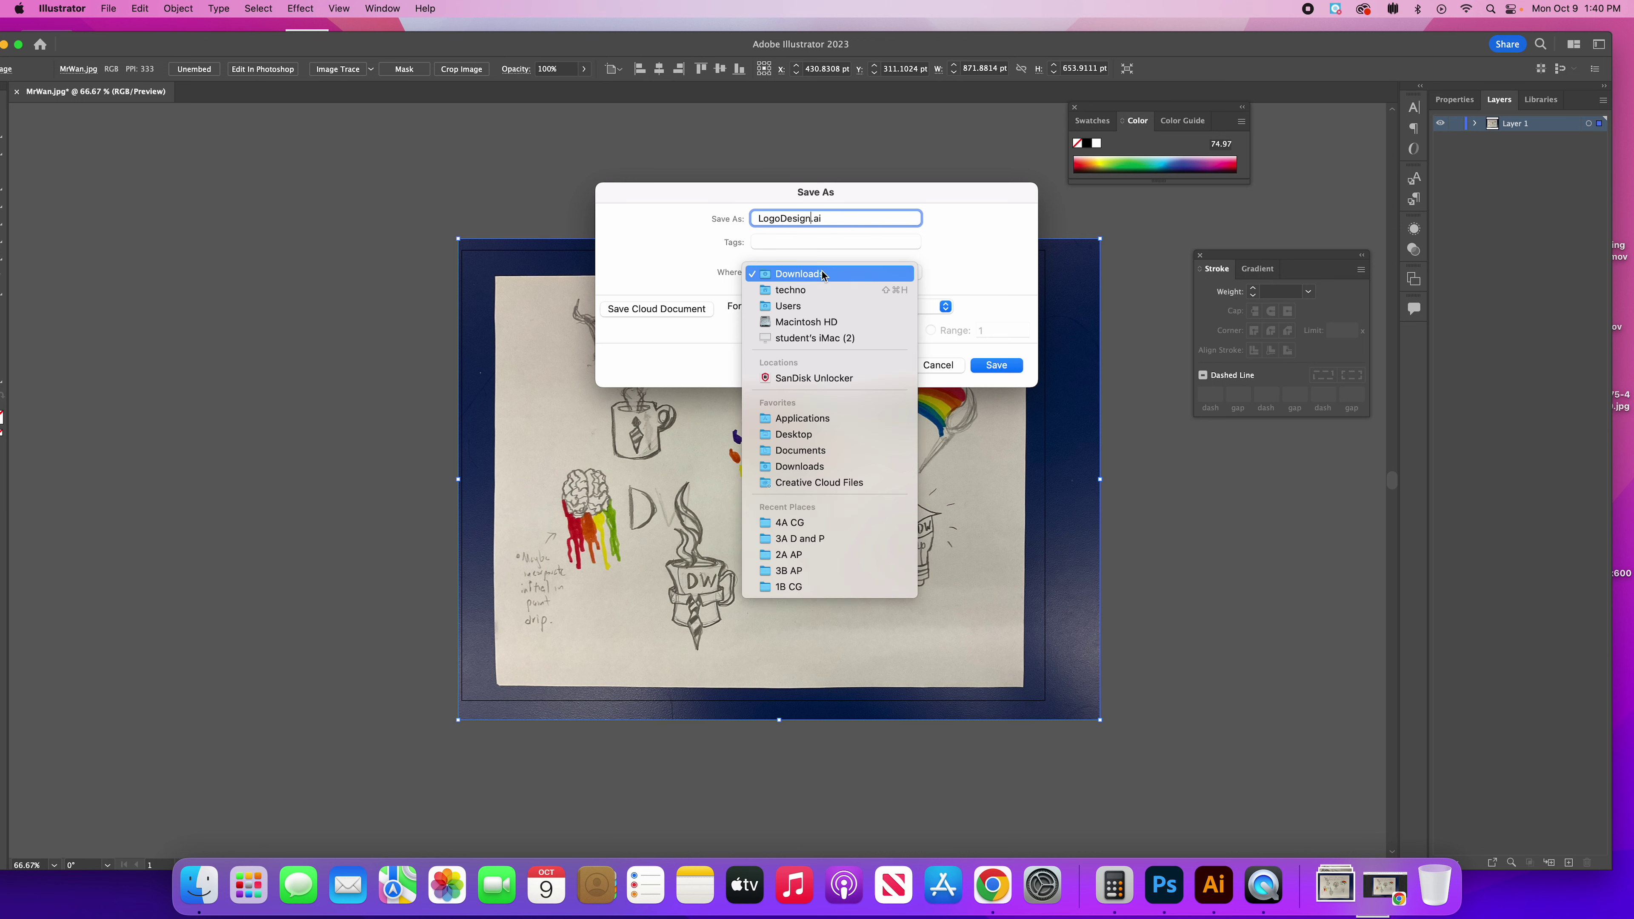
pyautogui.click(825, 275)
pyautogui.click(996, 365)
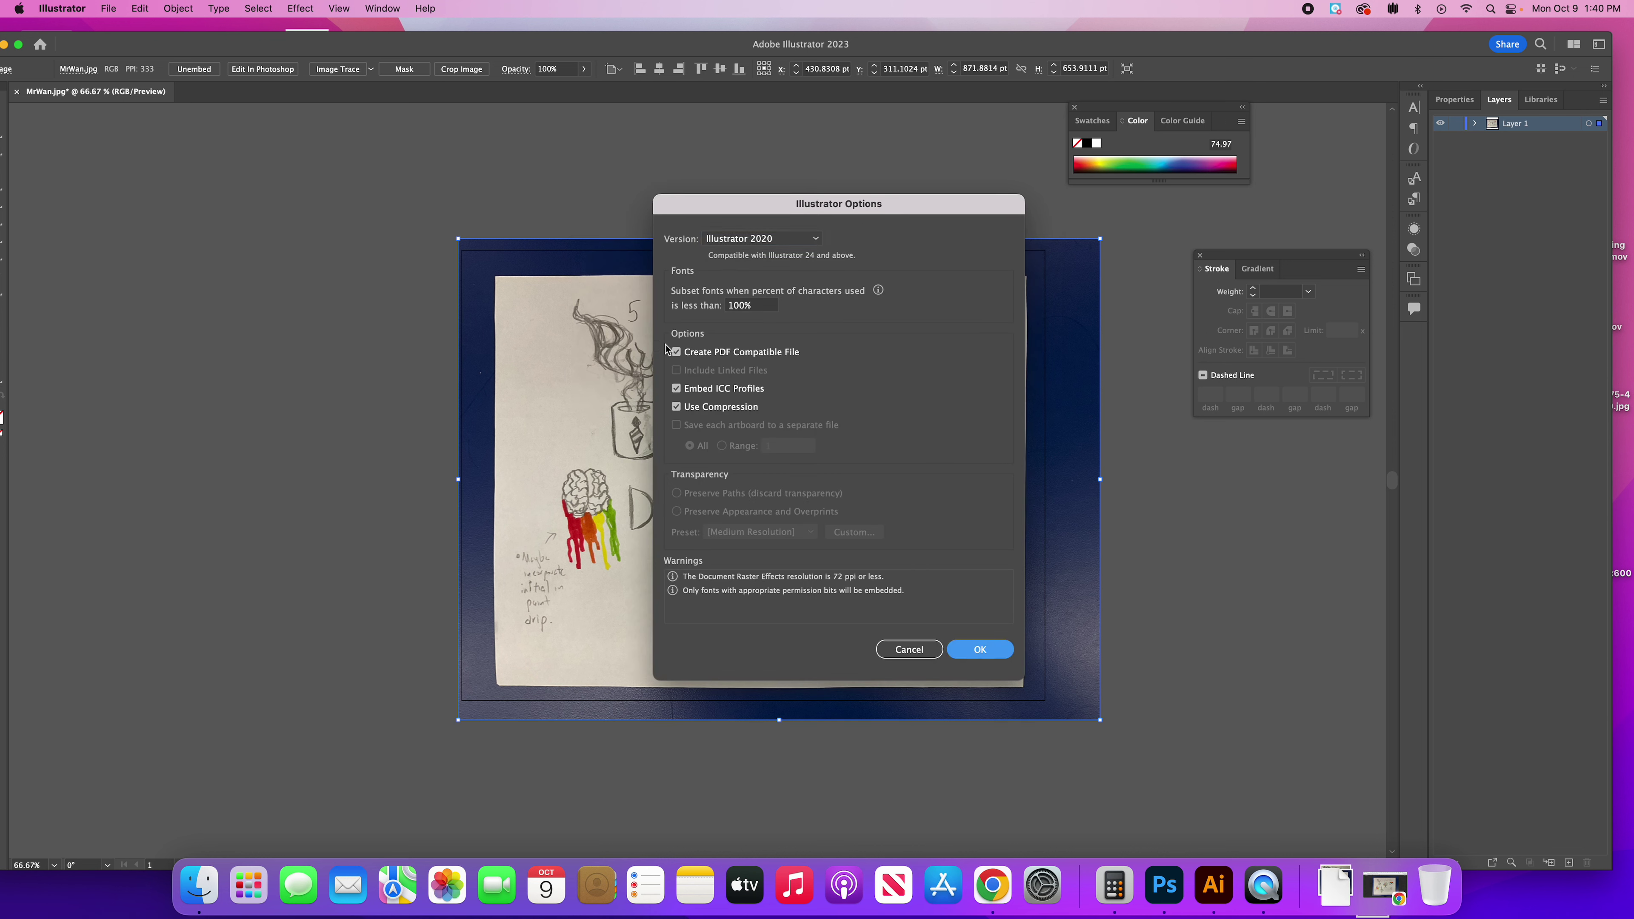
pyautogui.press('Return')
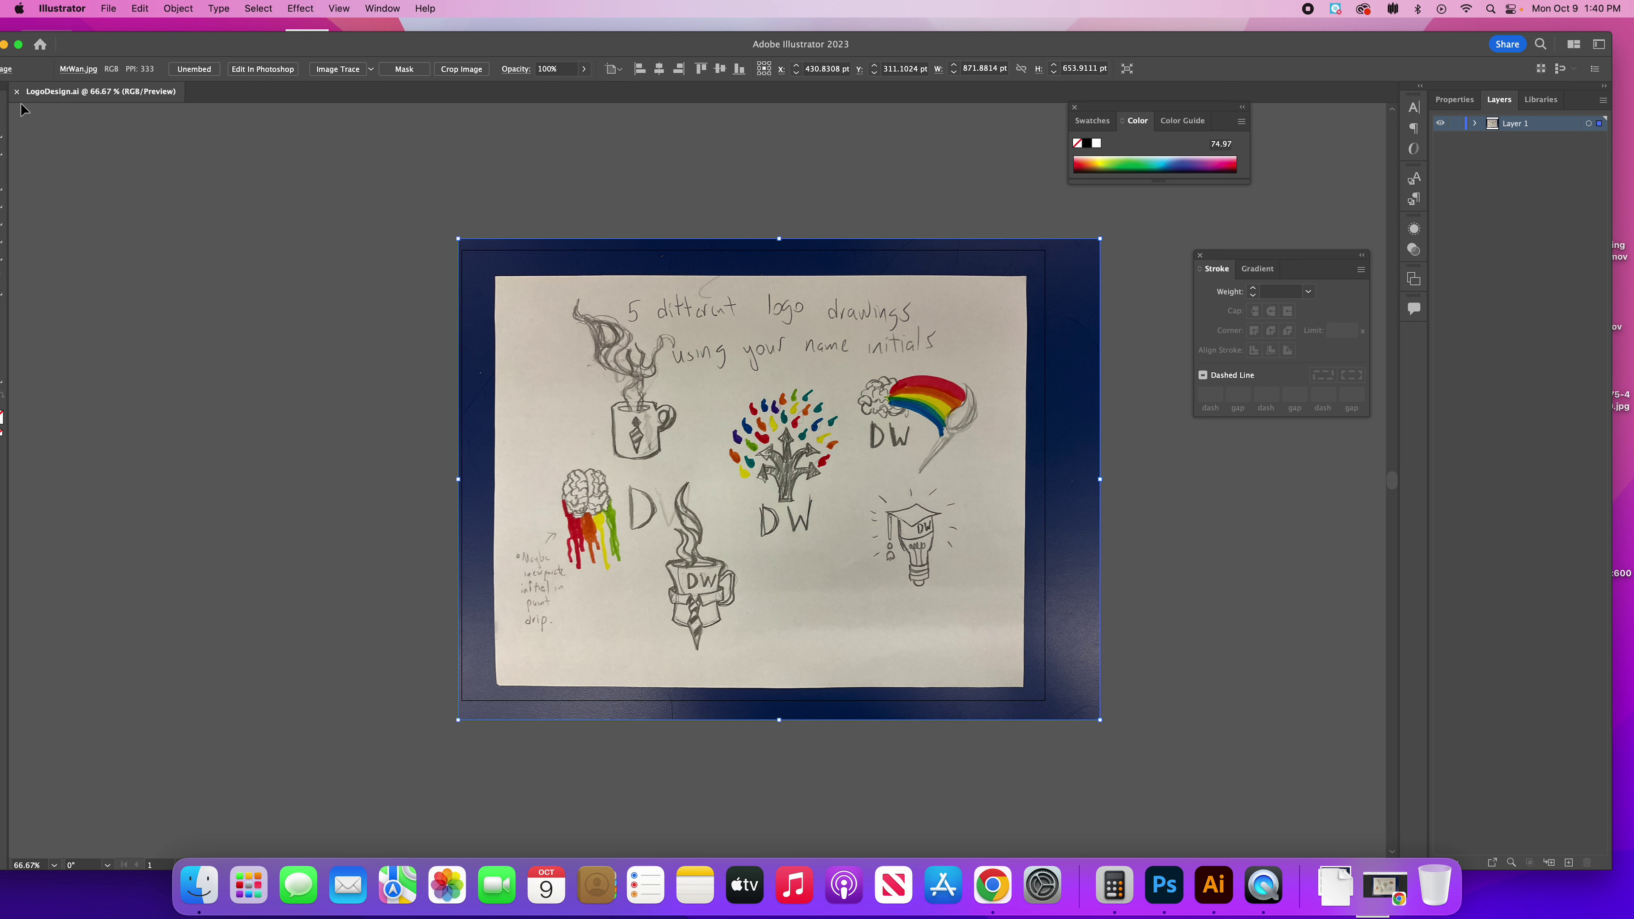
# Step: Close LogoDesign.ai and reopen it from the recent files list
pyautogui.click(17, 94)
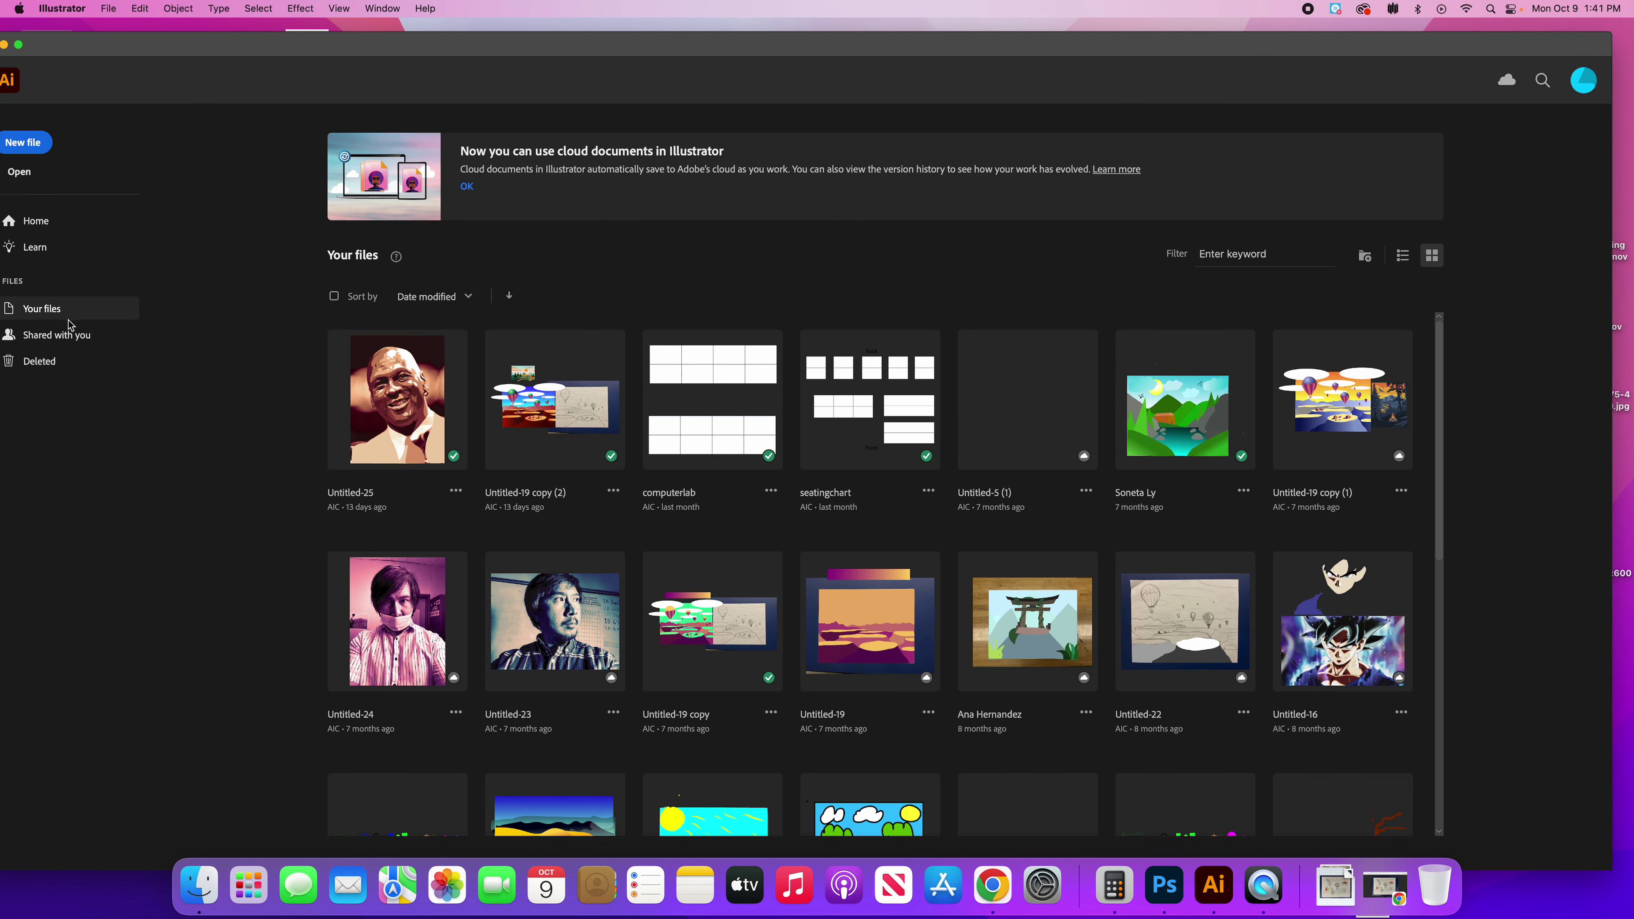
pyautogui.click(120, 9)
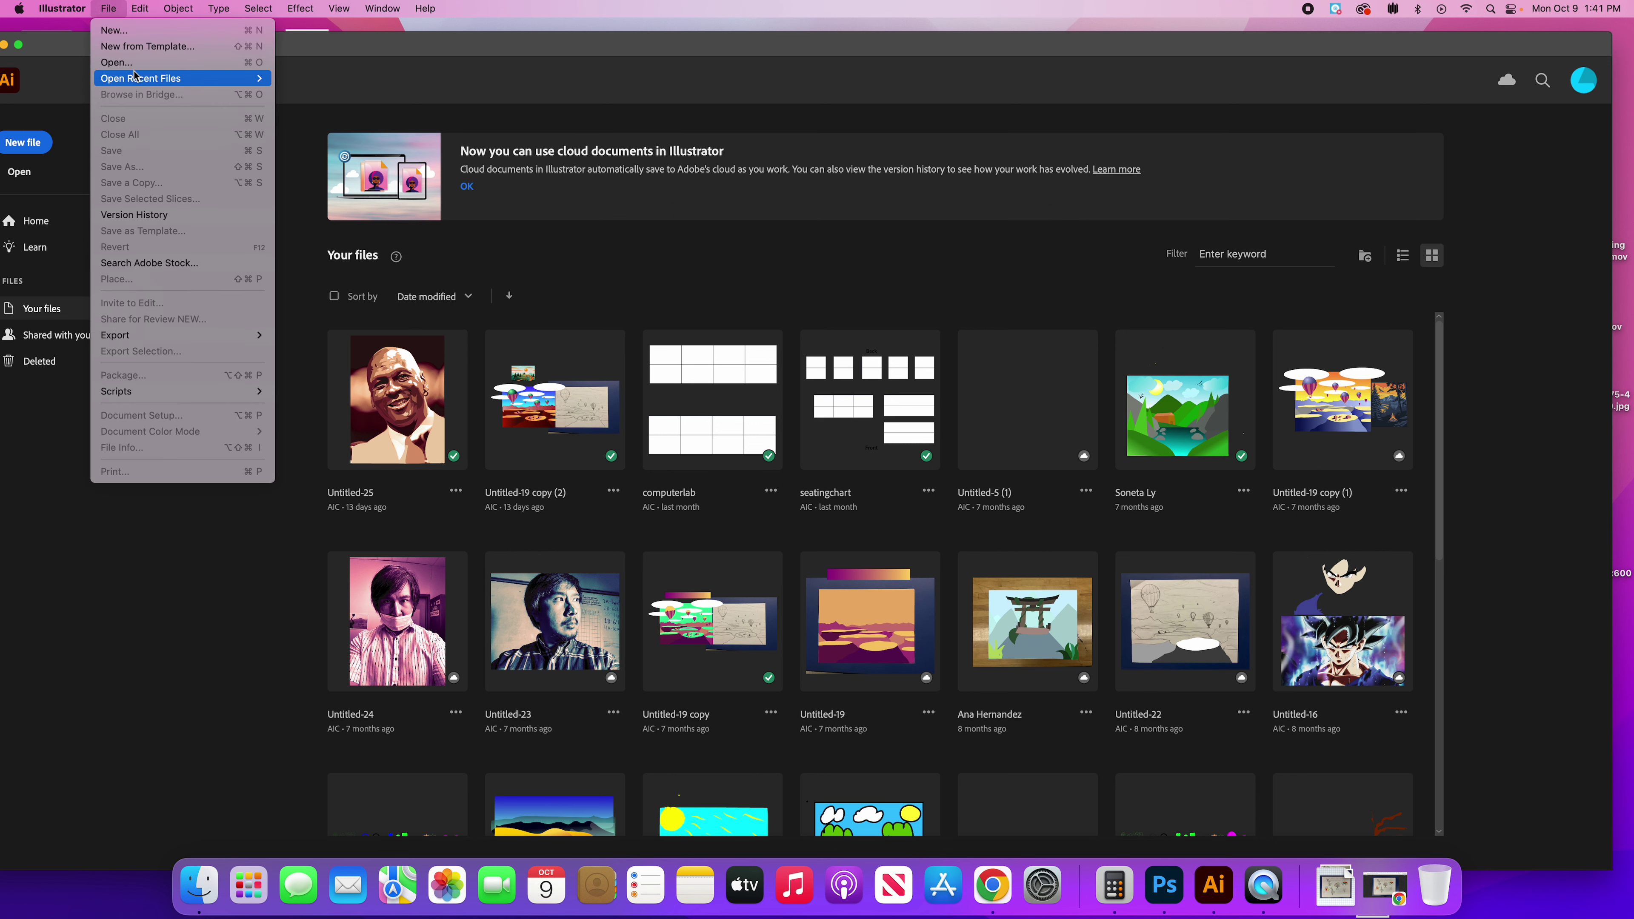
pyautogui.moveTo(212, 78)
pyautogui.click(323, 77)
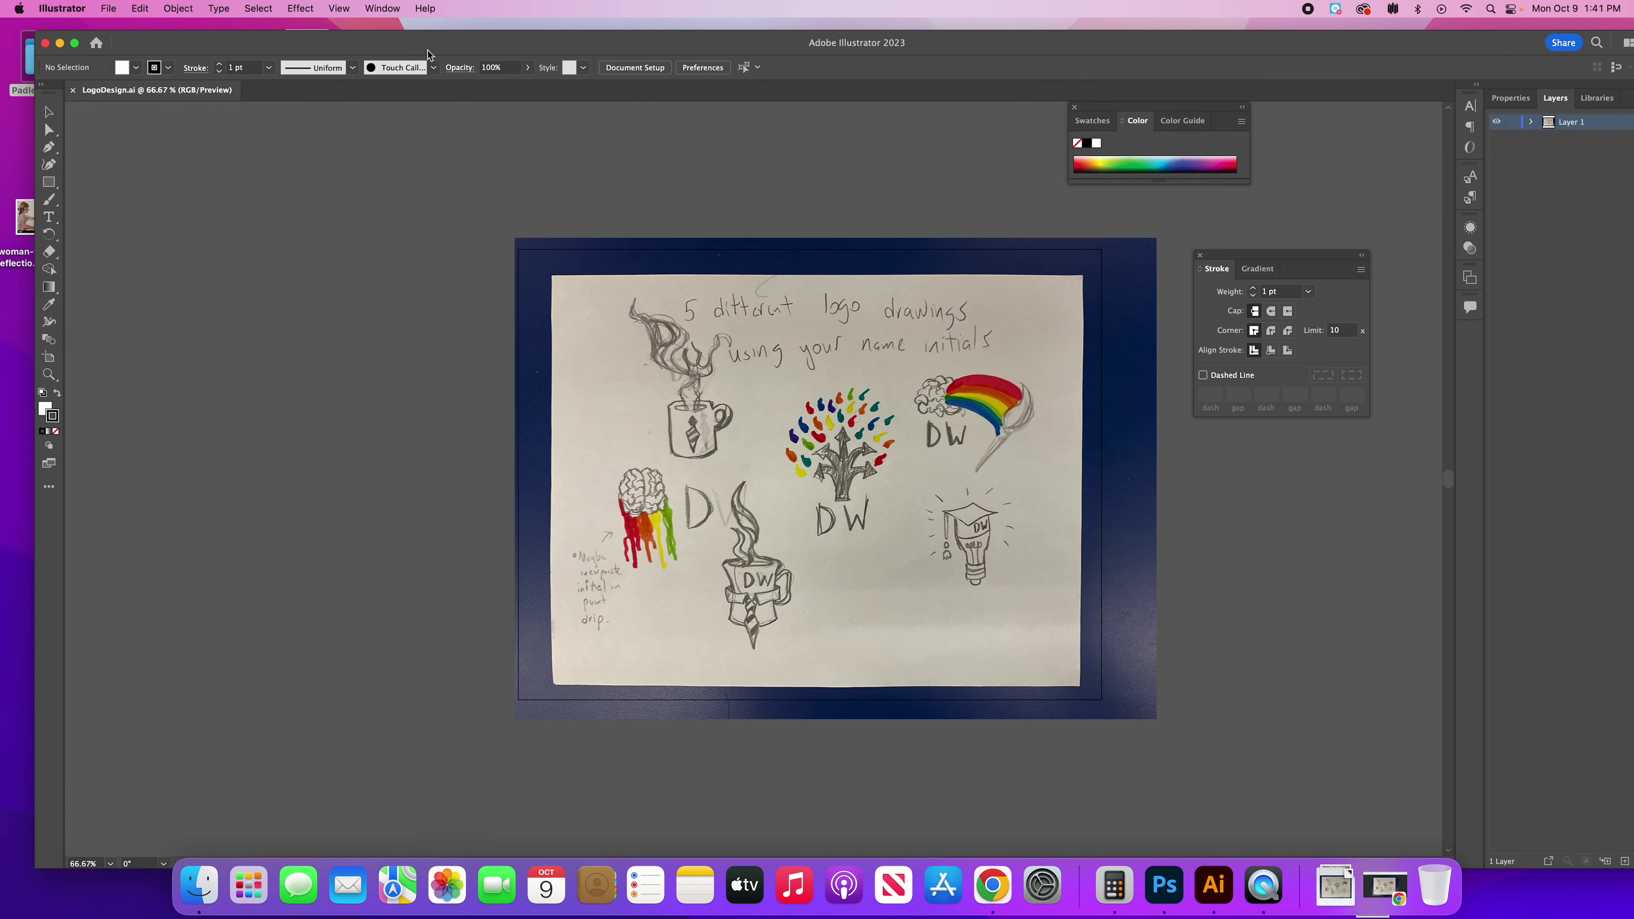
pyautogui.click(394, 8)
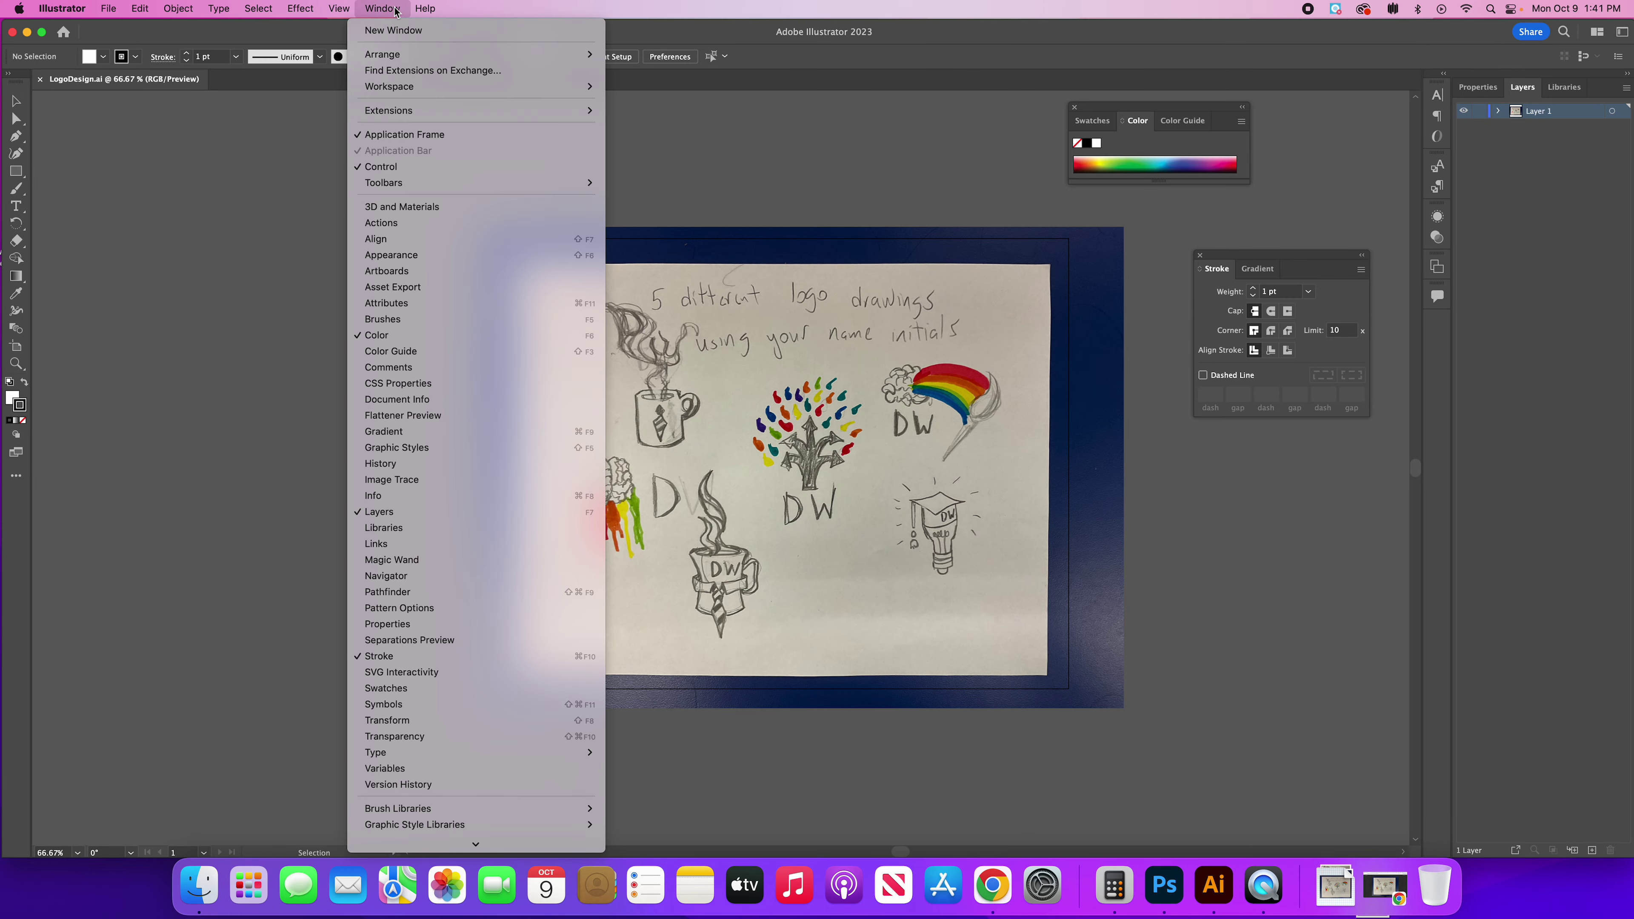
pyautogui.moveTo(111, 5)
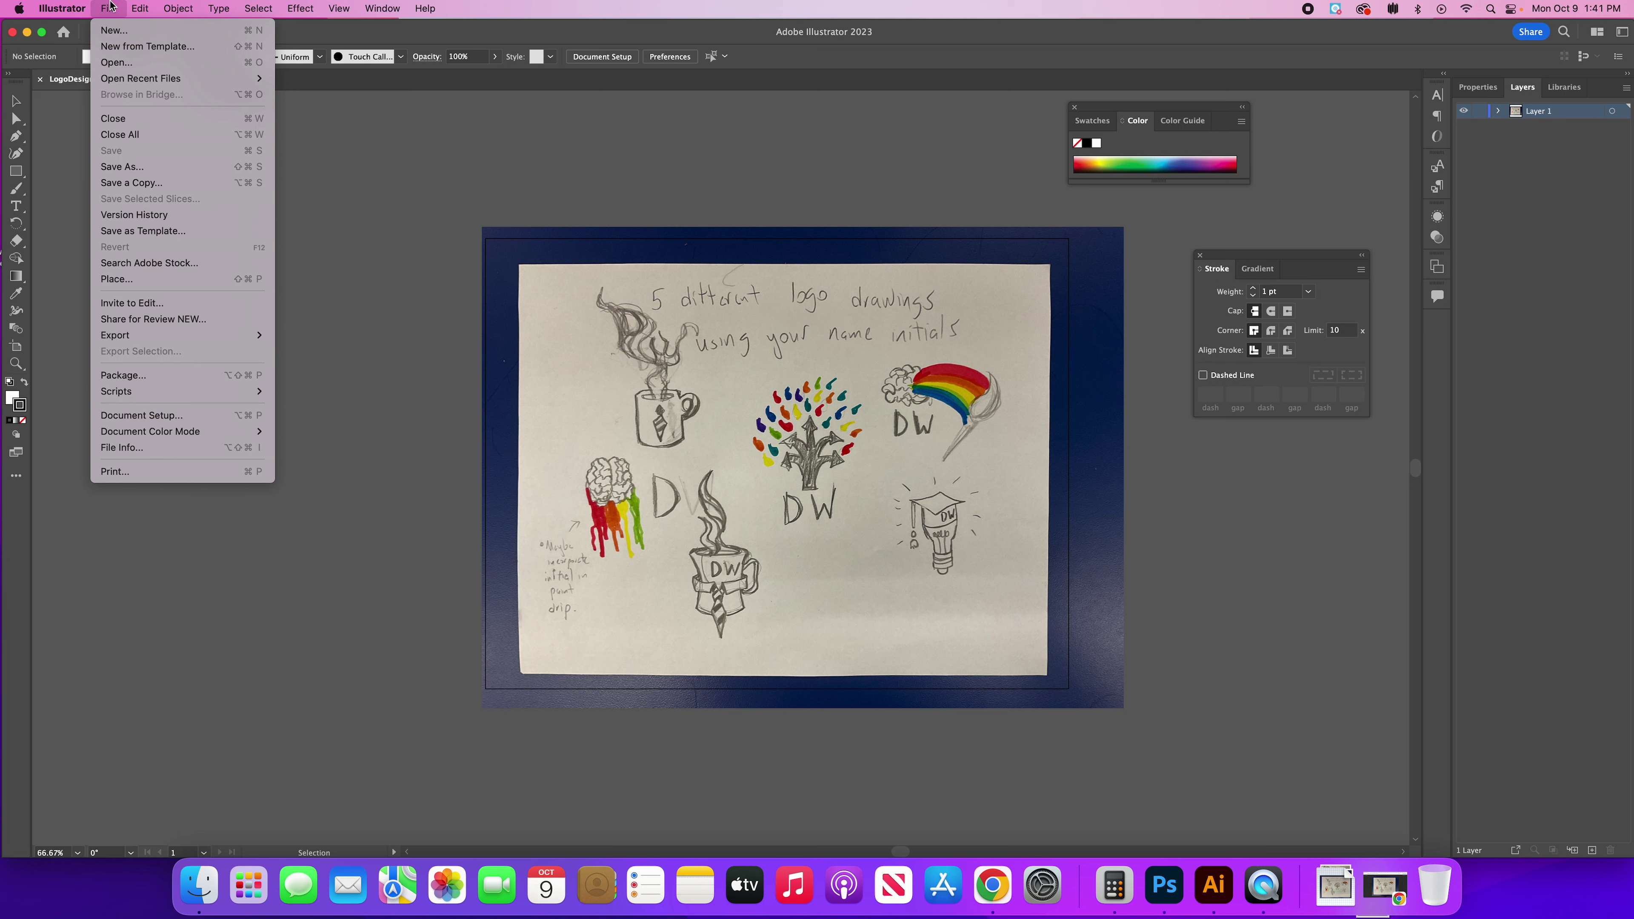
pyautogui.click(122, 447)
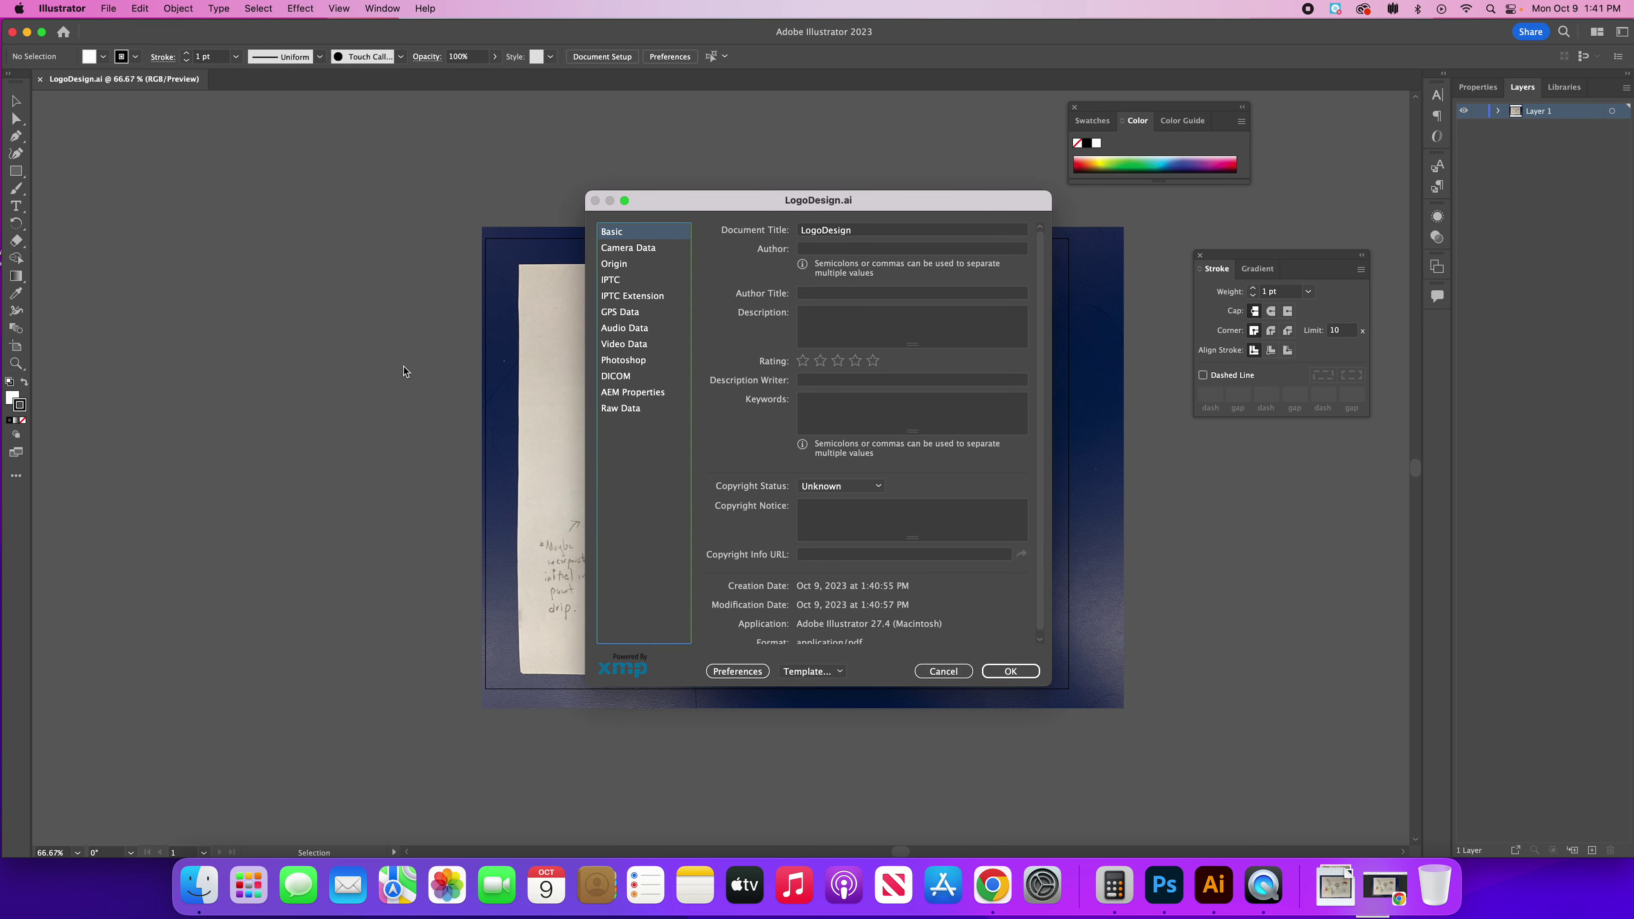
pyautogui.click(627, 250)
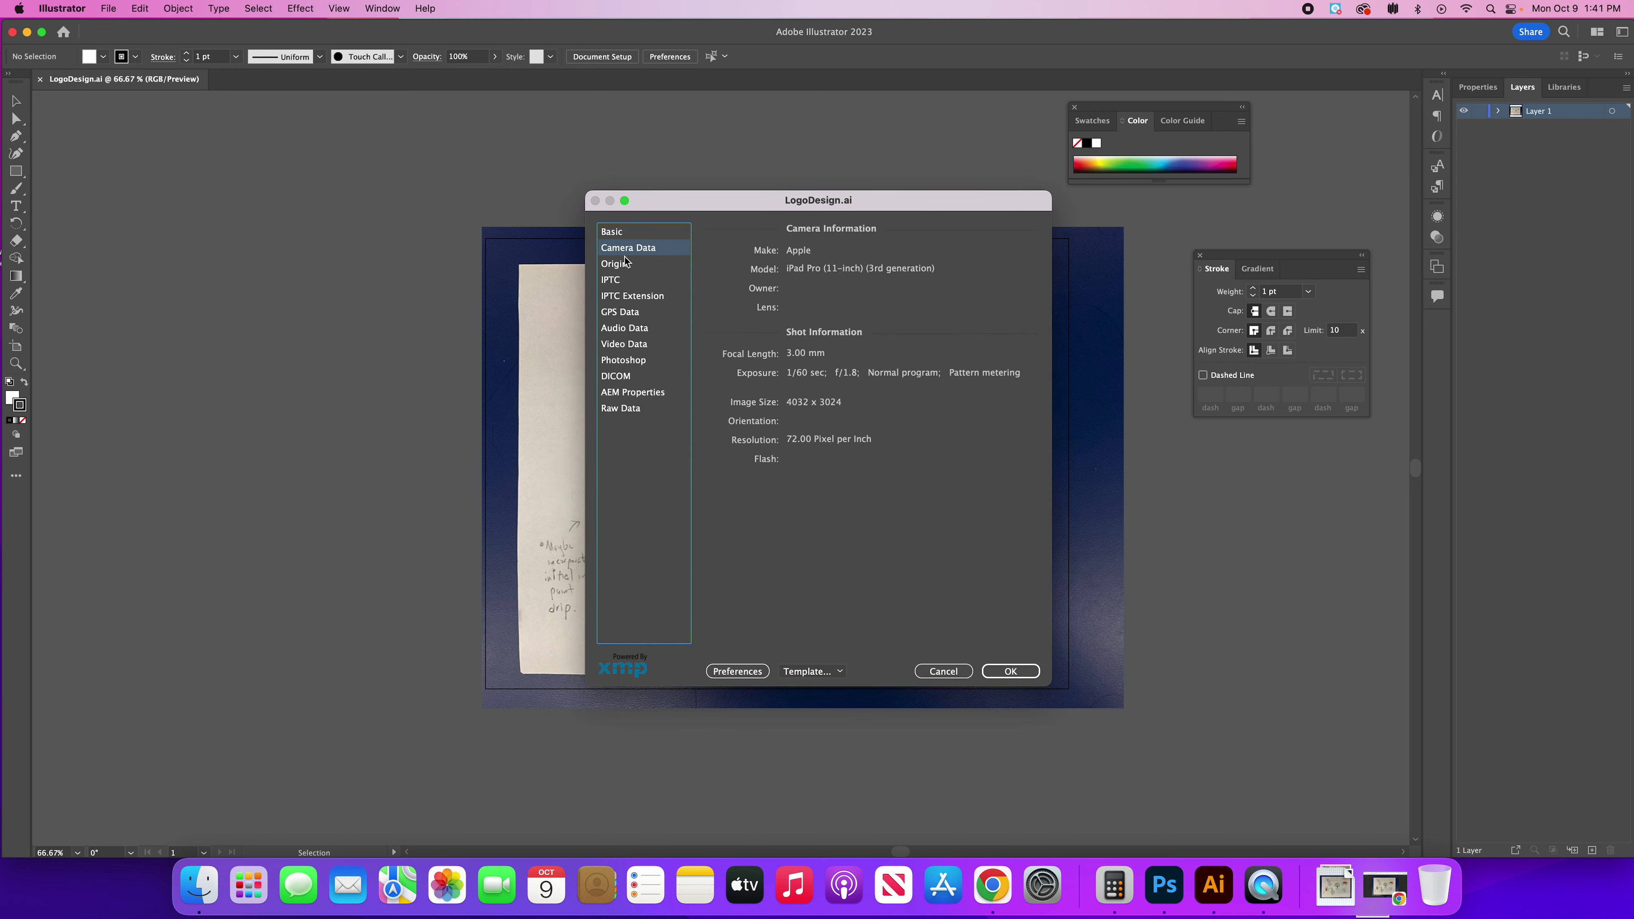
pyautogui.click(627, 413)
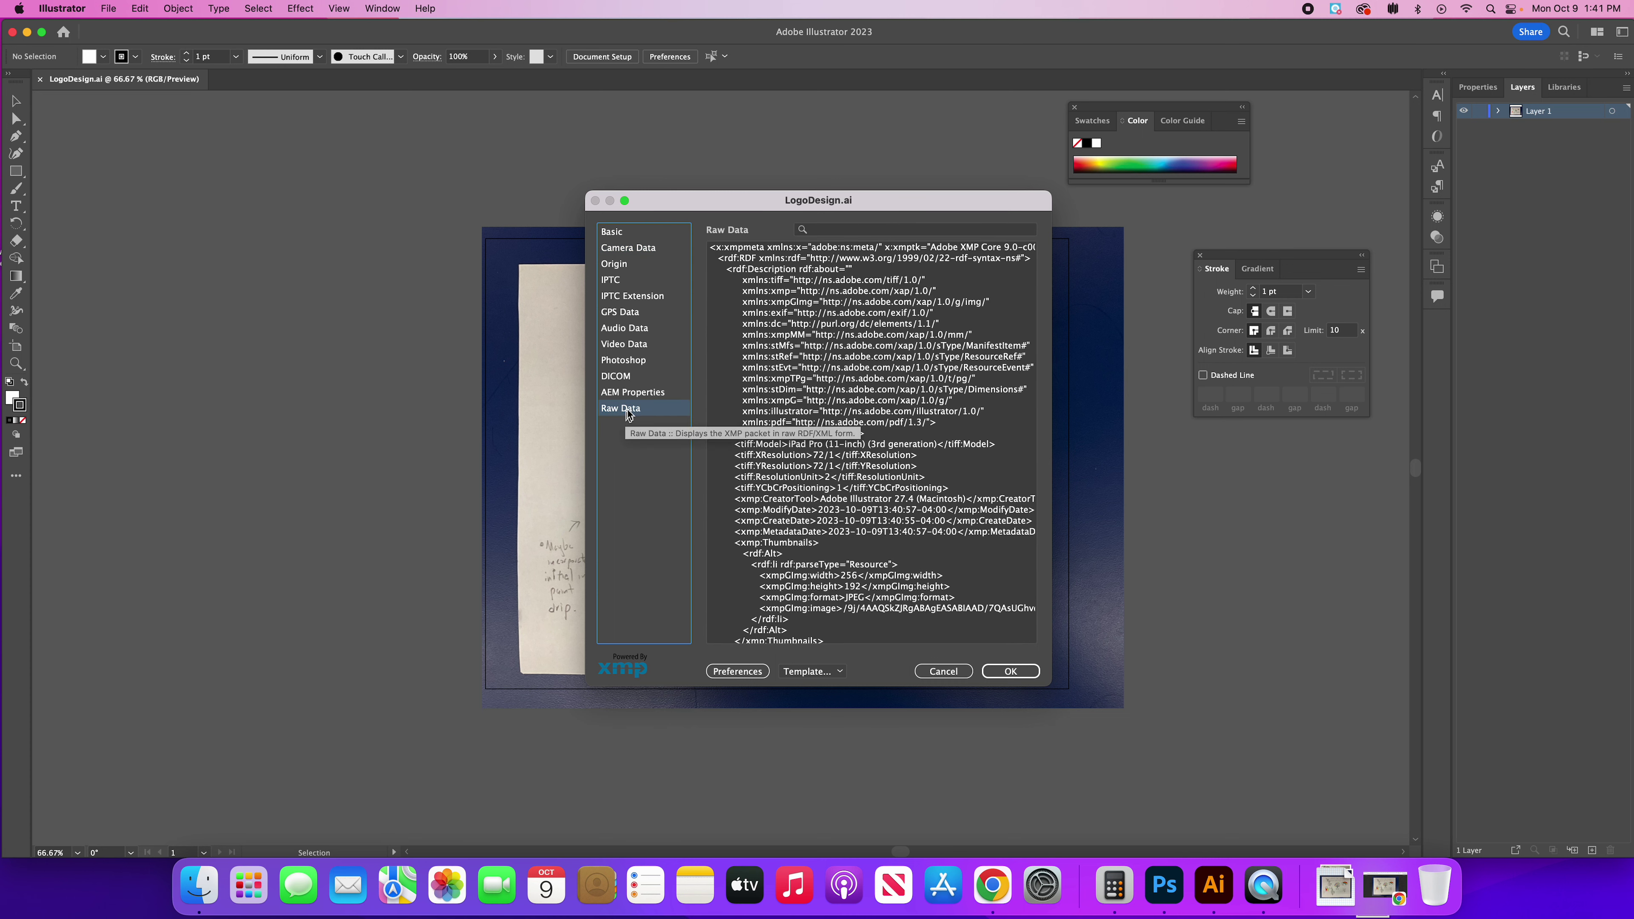
pyautogui.click(621, 234)
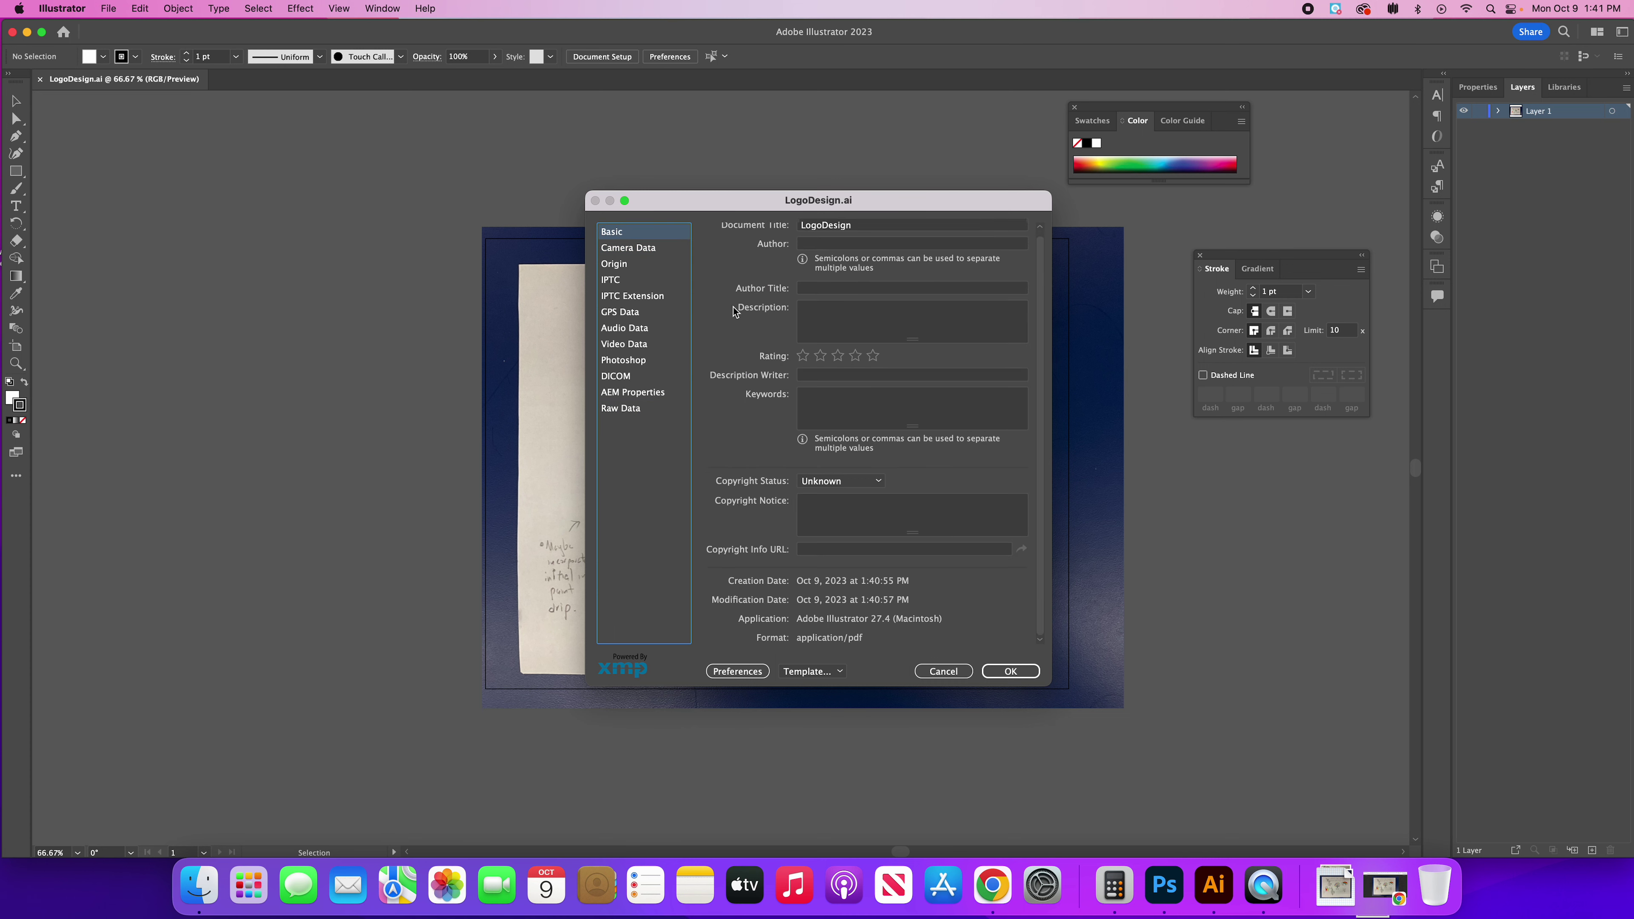
pyautogui.click(928, 663)
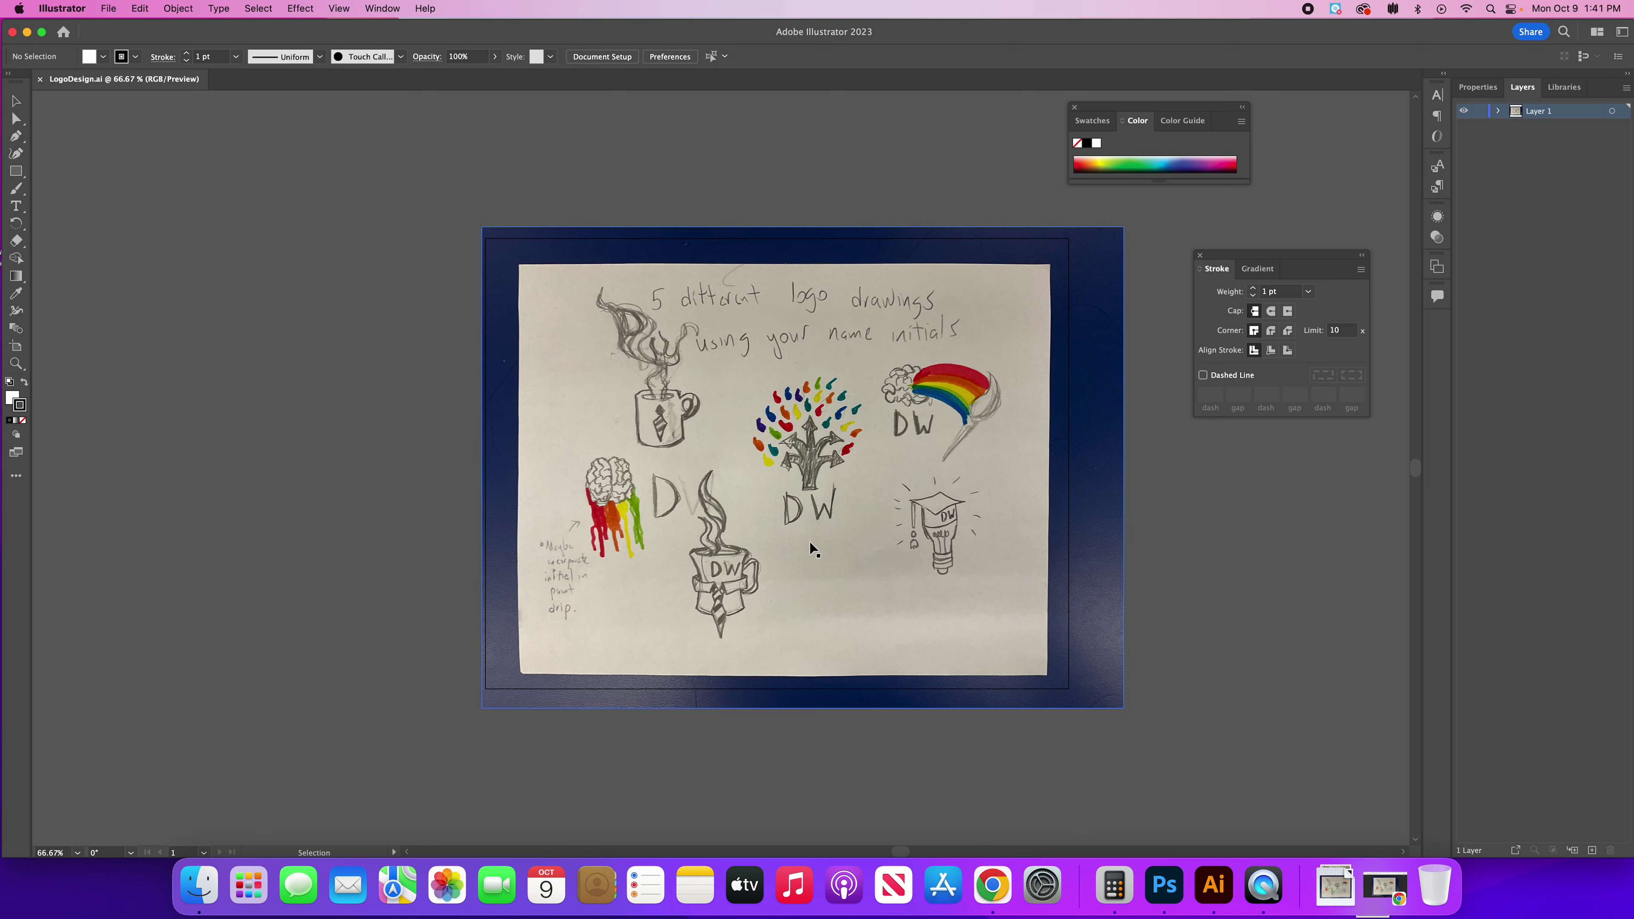
# Step: Lock the photo's layer and rename Layer 1 to drawing
pyautogui.press('super+equal')
pyautogui.press('super+equal')
pyautogui.press('super+equal')
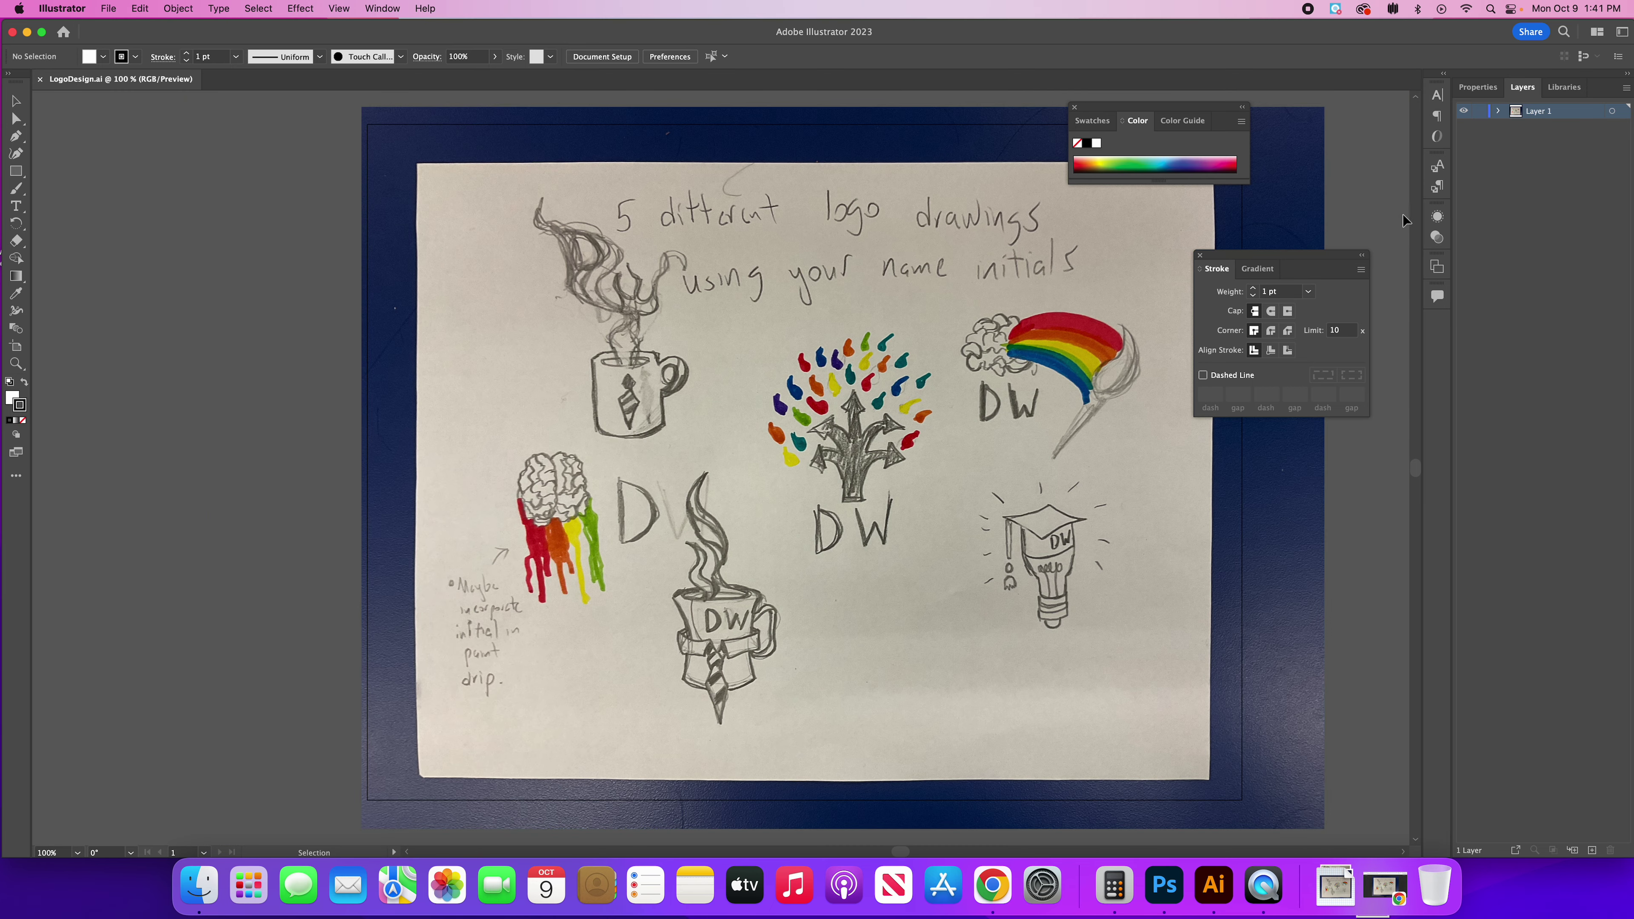
pyautogui.click(1480, 111)
pyautogui.doubleClick(1534, 114)
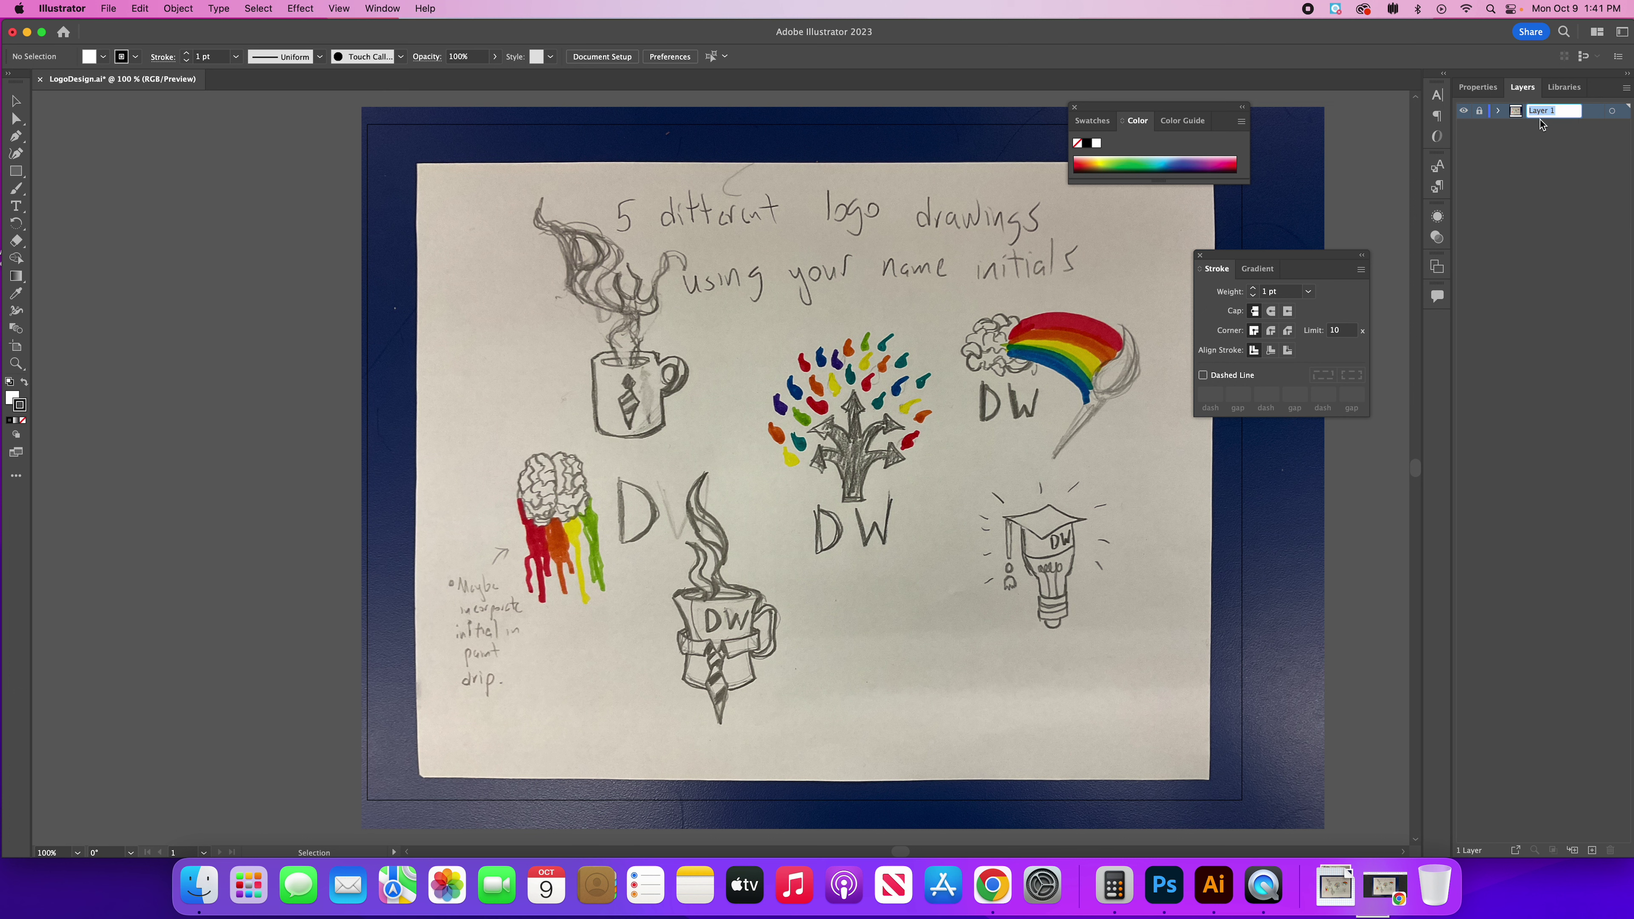
pyautogui.write('drawing')
pyautogui.press('Return')
# Step: Switch to the Typography workspace and close the Stroke and Color panels
pyautogui.click(382, 7)
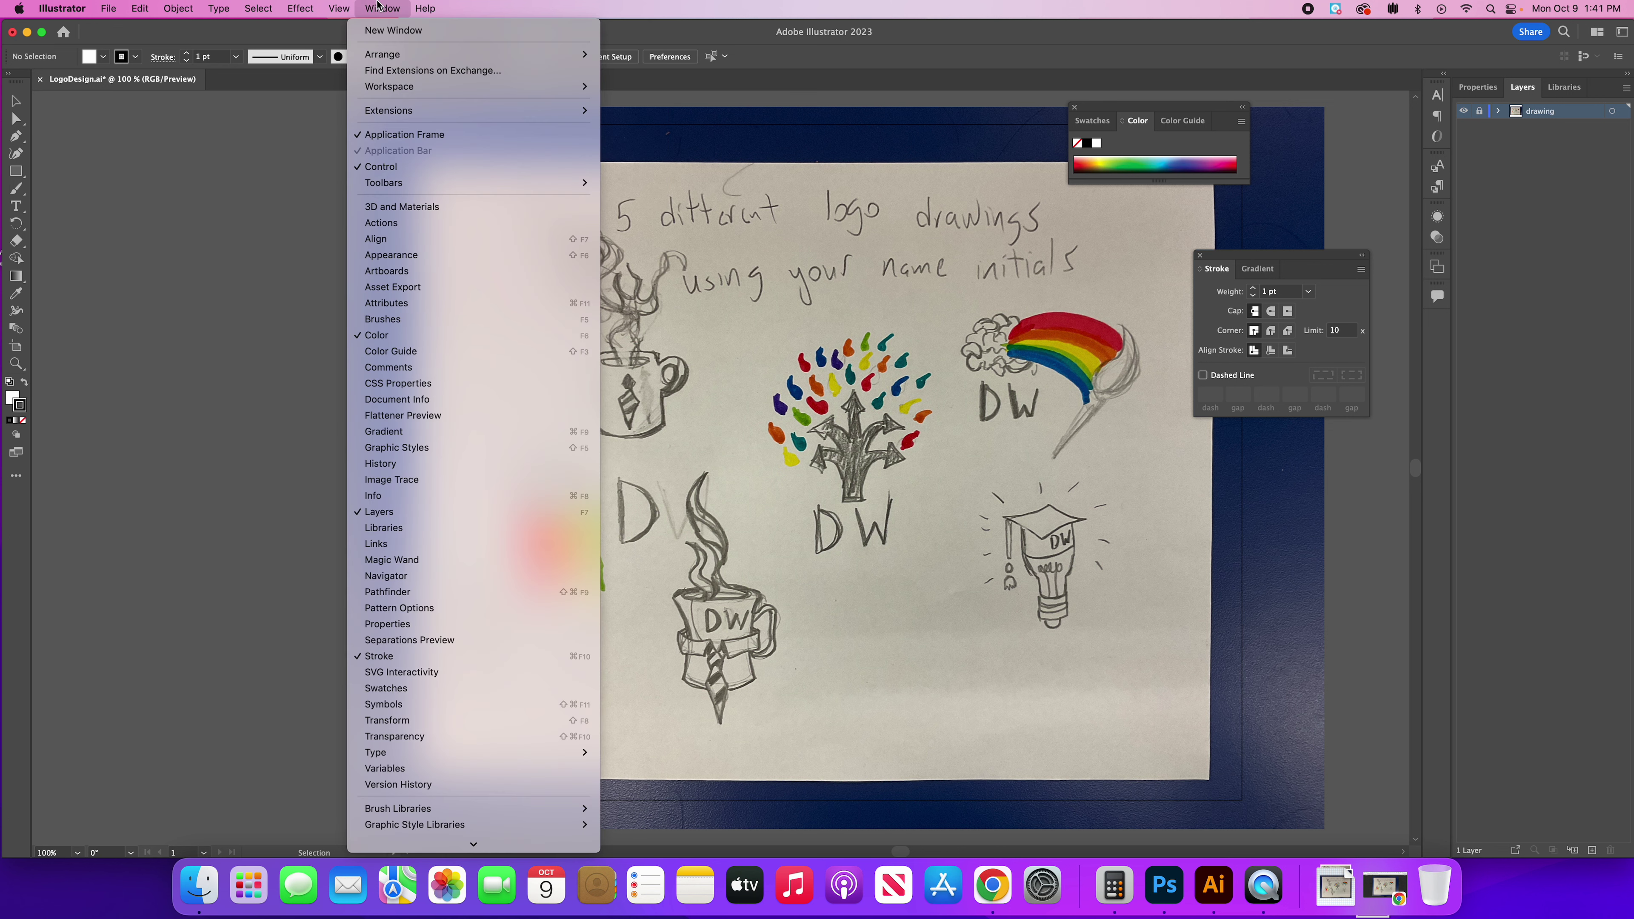
pyautogui.moveTo(399, 90)
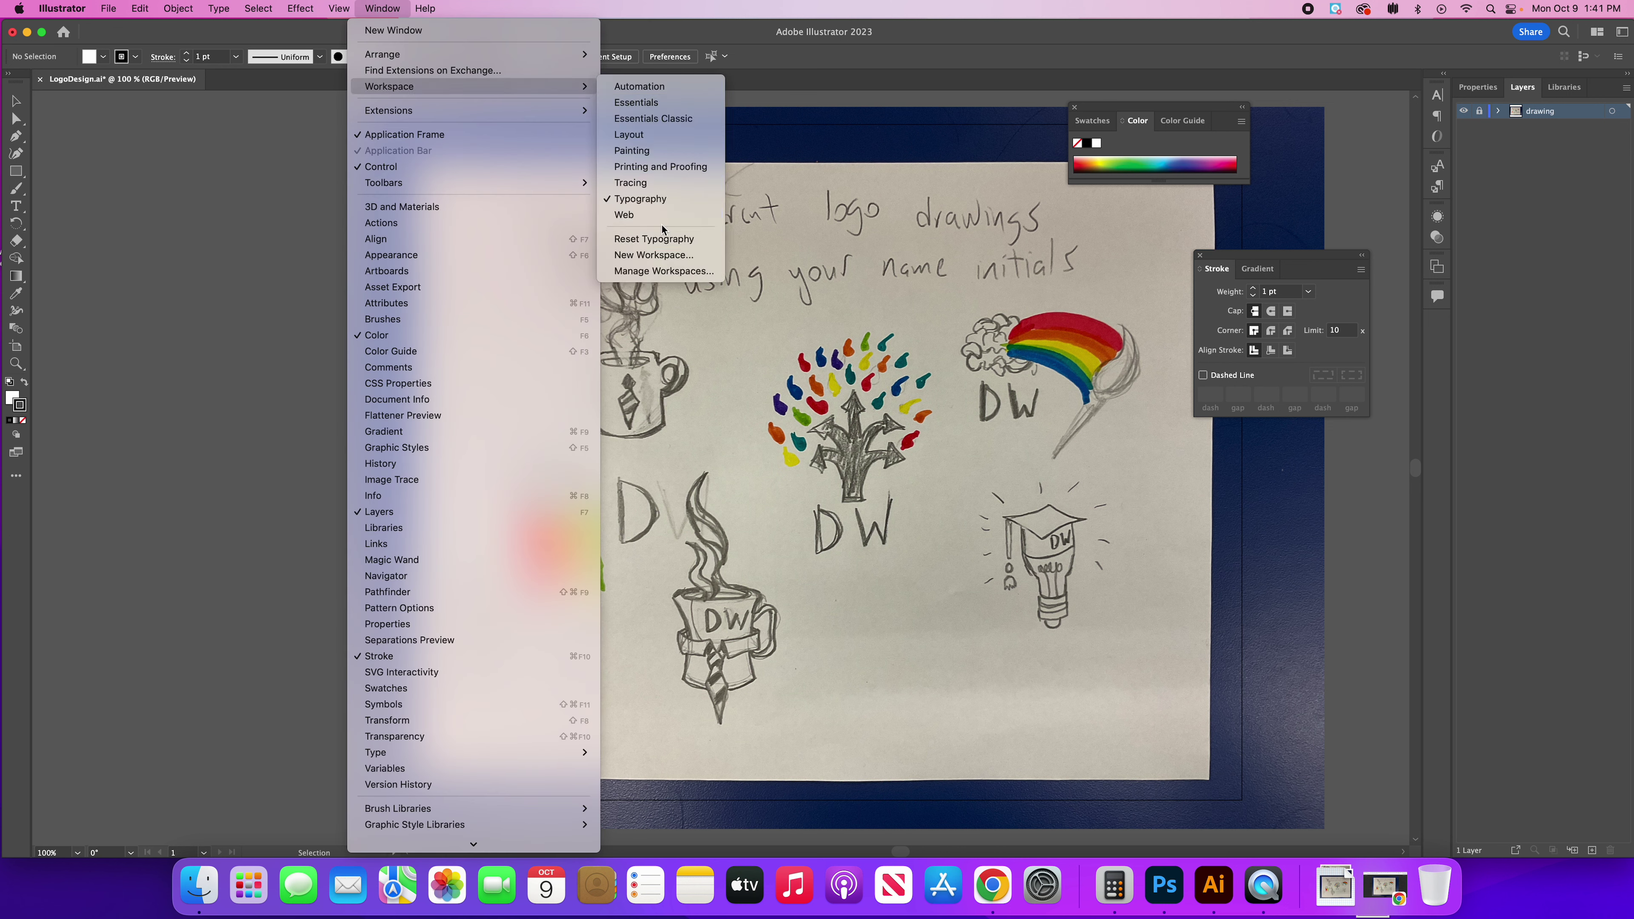
pyautogui.click(655, 206)
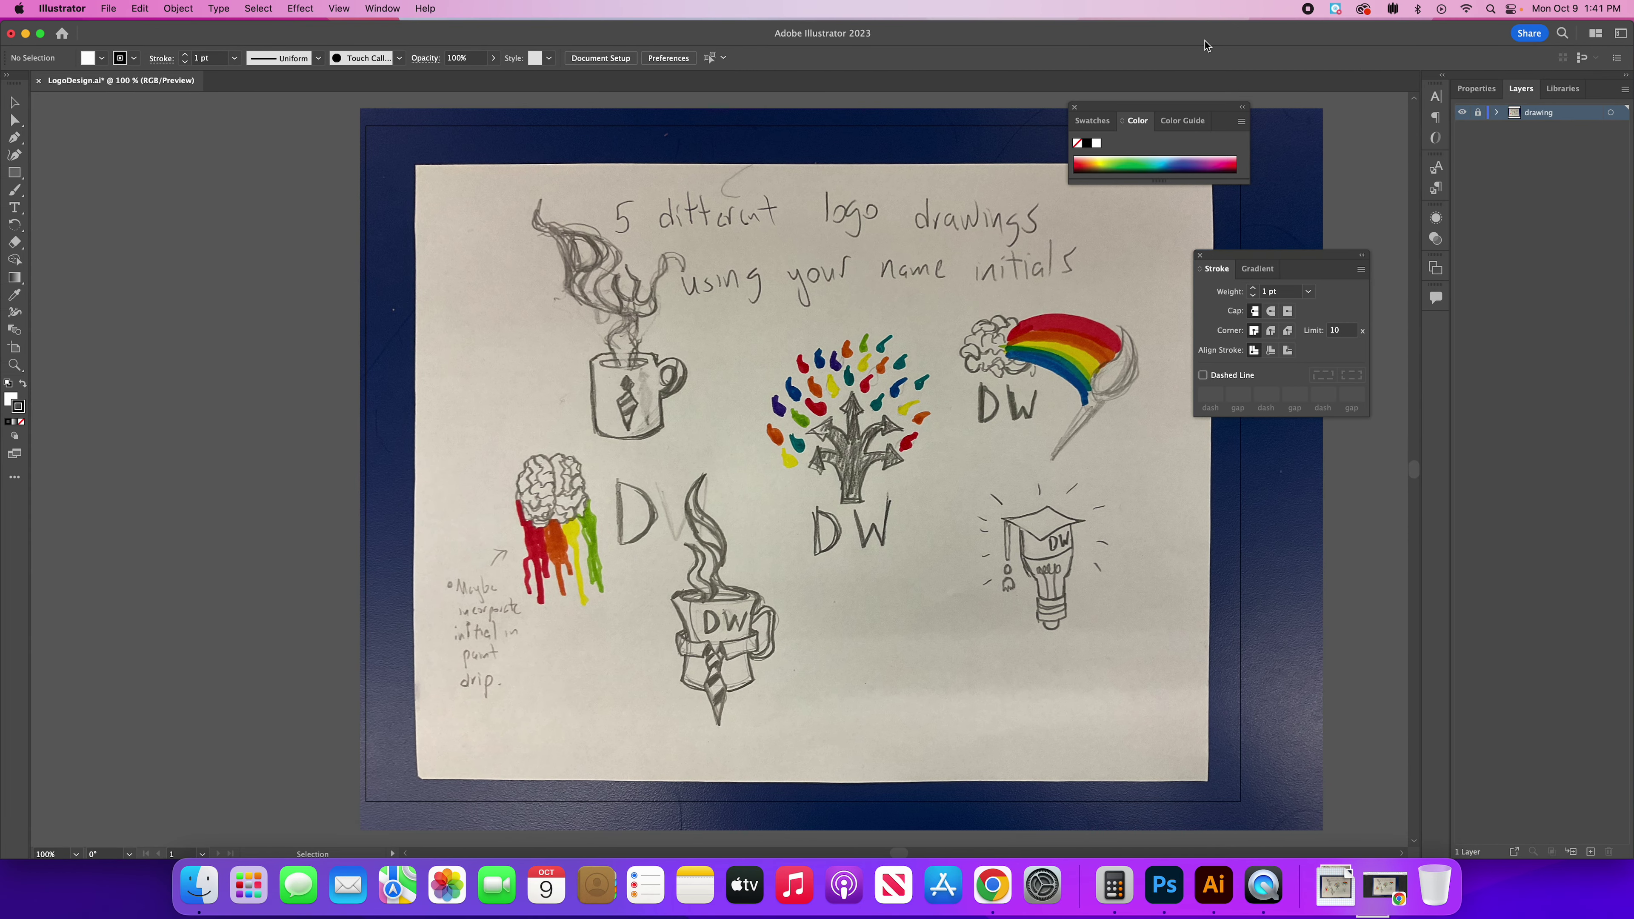
pyautogui.click(1201, 256)
pyautogui.click(1074, 108)
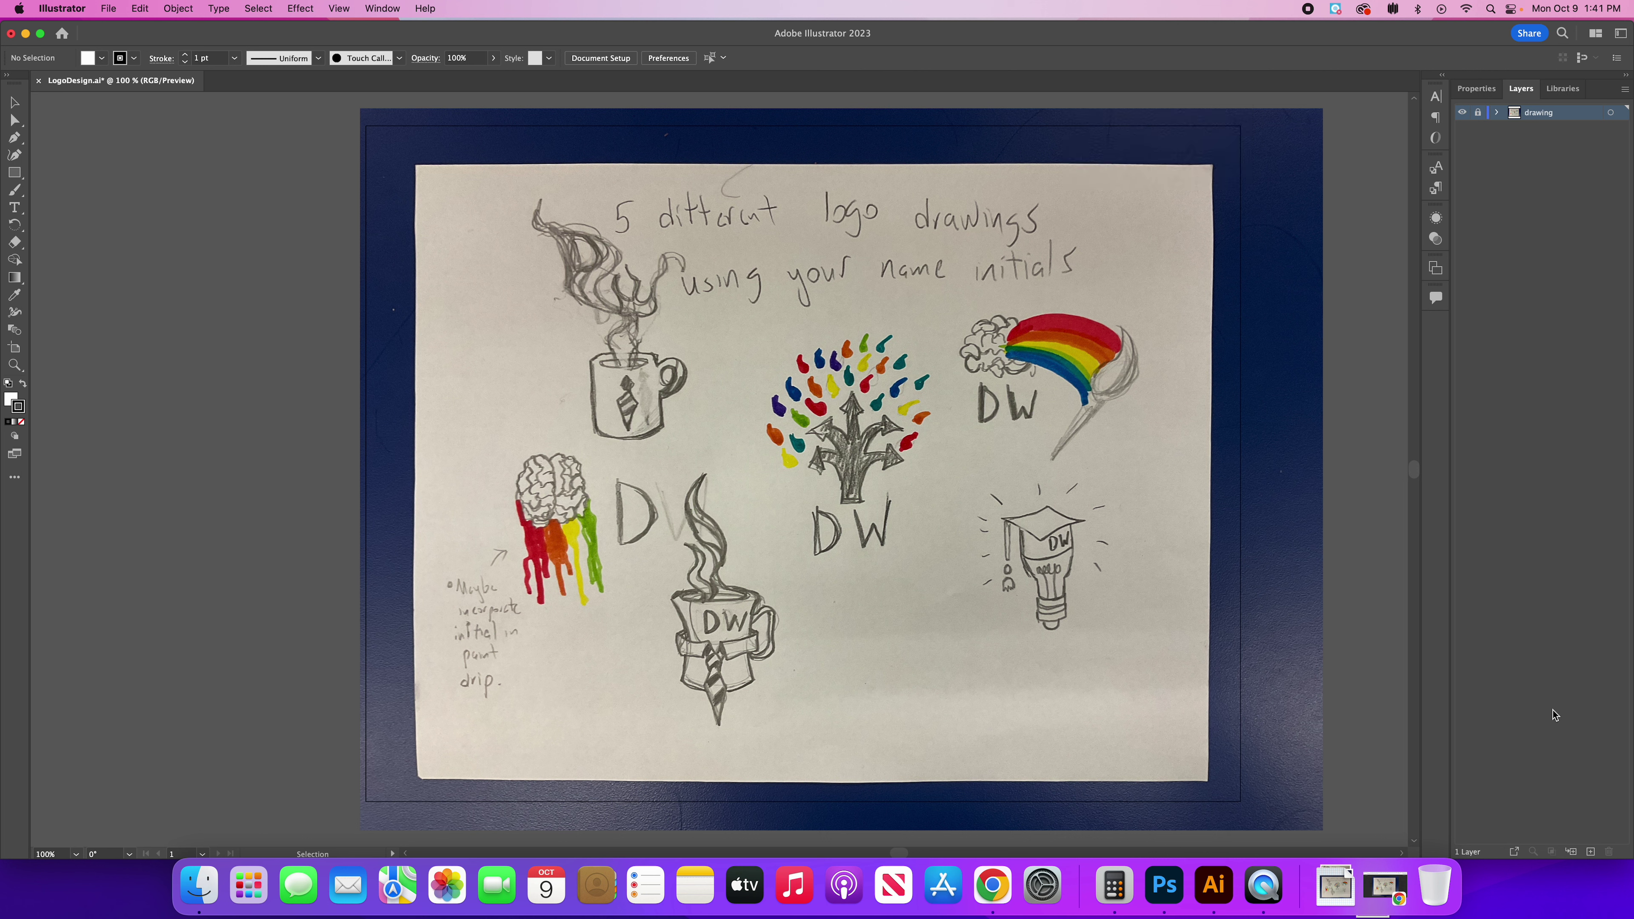
# Step: Add Layer 2 named drawing on top and rename the sketch layer beneath it photo
pyautogui.click(1590, 851)
pyautogui.doubleClick(1535, 113)
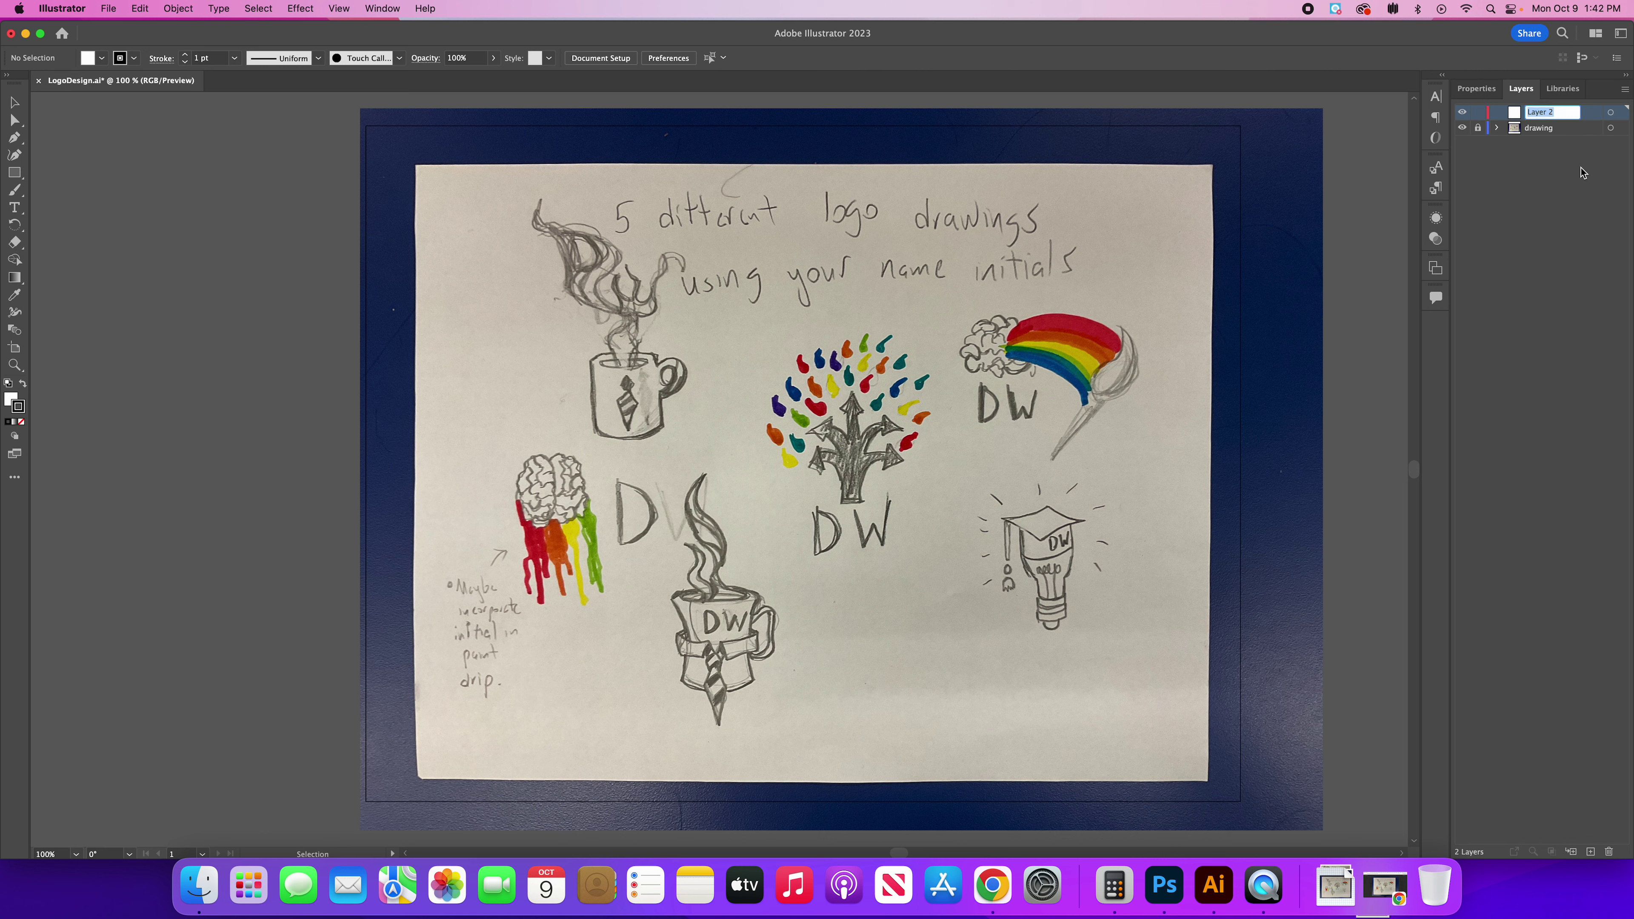
pyautogui.doubleClick(1544, 128)
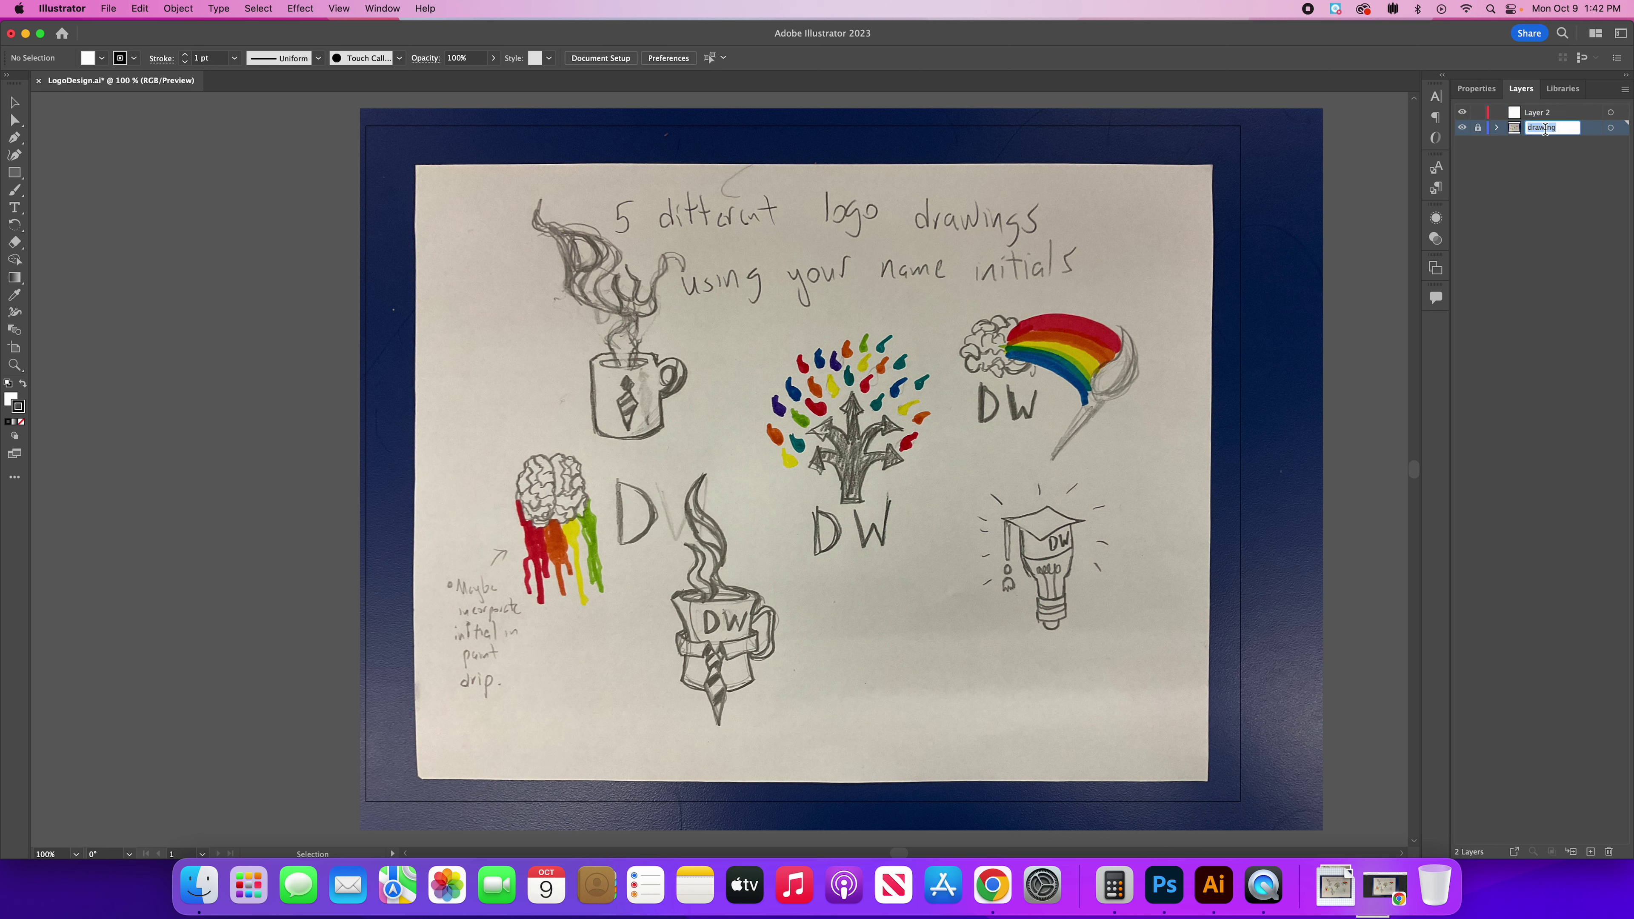
pyautogui.write('photo')
pyautogui.press('Return')
pyautogui.doubleClick(1548, 113)
pyautogui.write('drawing')
pyautogui.press('Return')
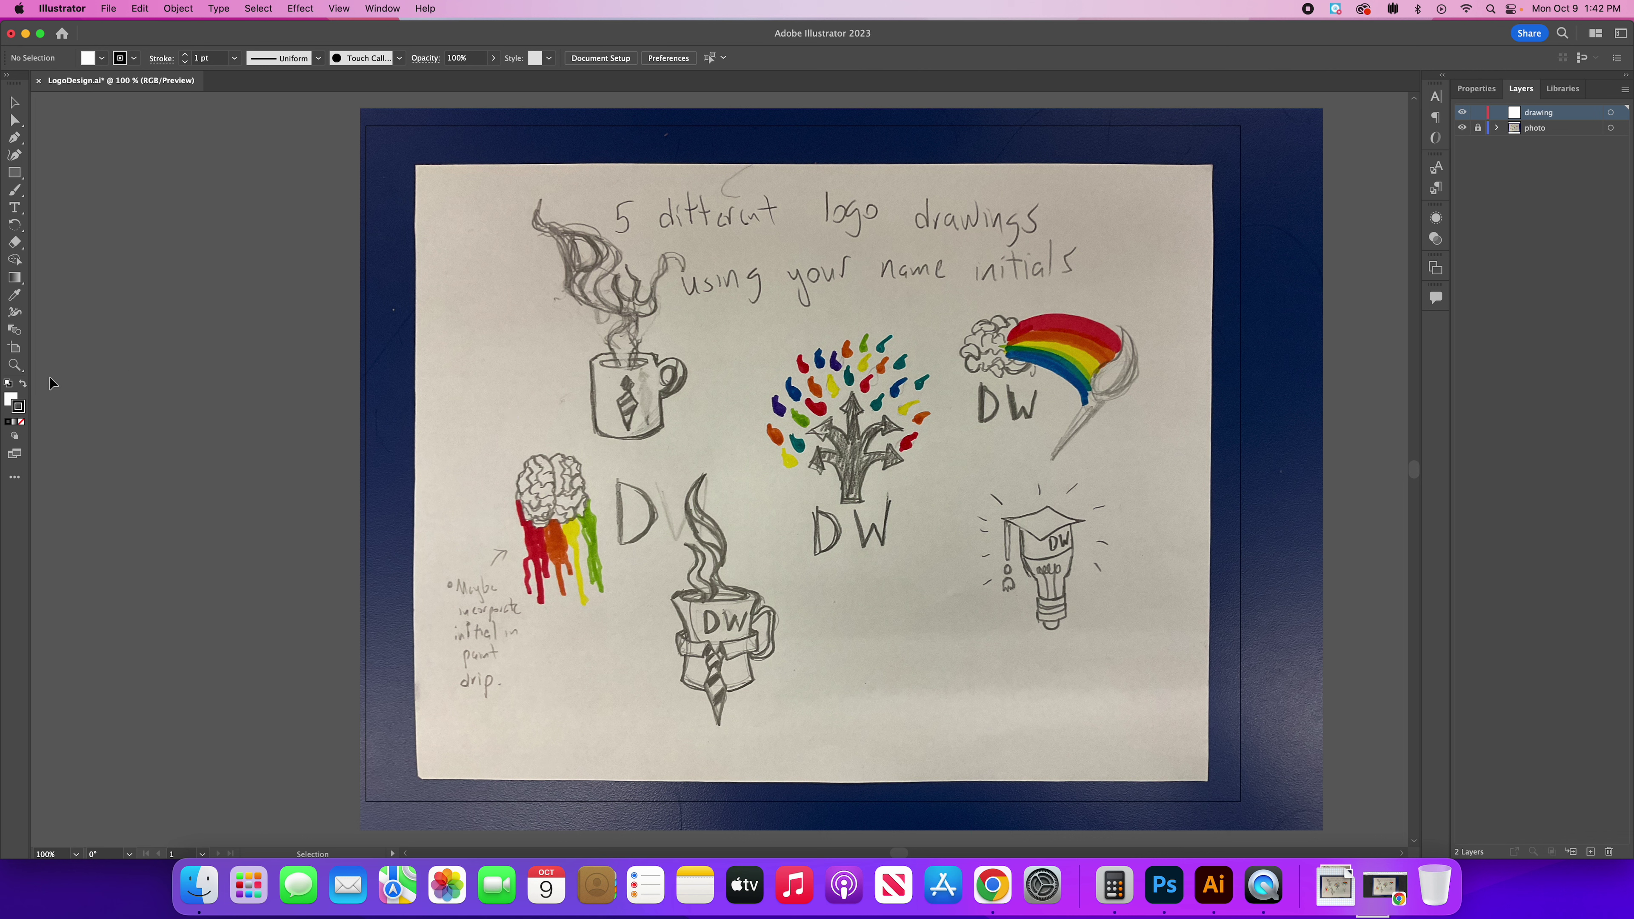
# Step: Set the stroke colour to black 000000 with no fill
pyautogui.doubleClick(18, 408)
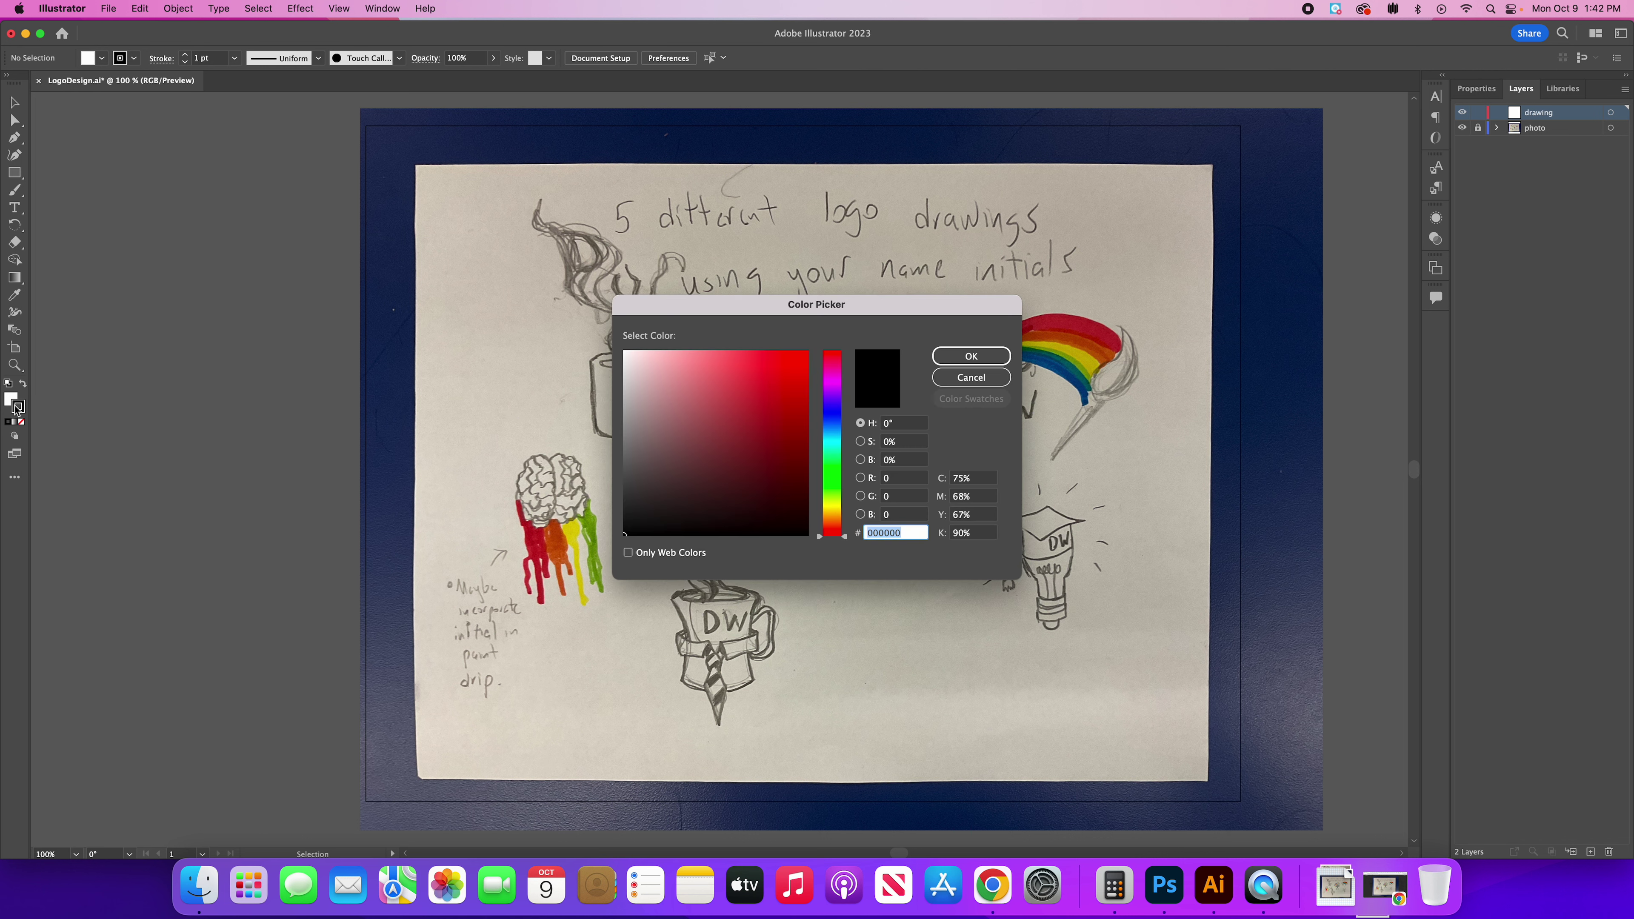
pyautogui.click(972, 356)
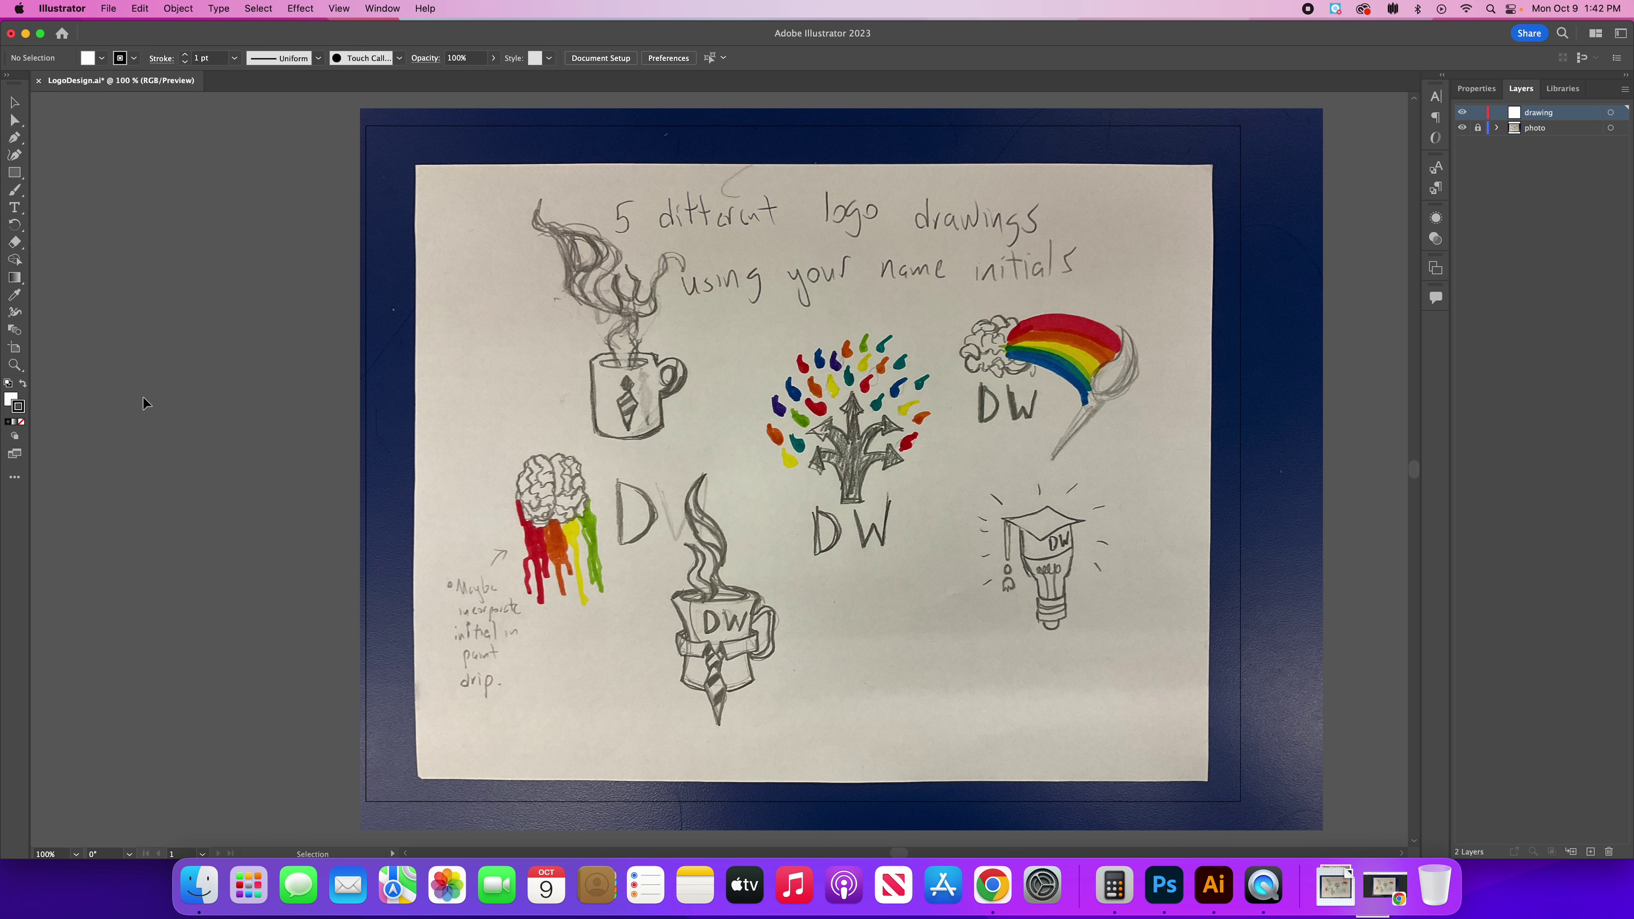
pyautogui.click(17, 405)
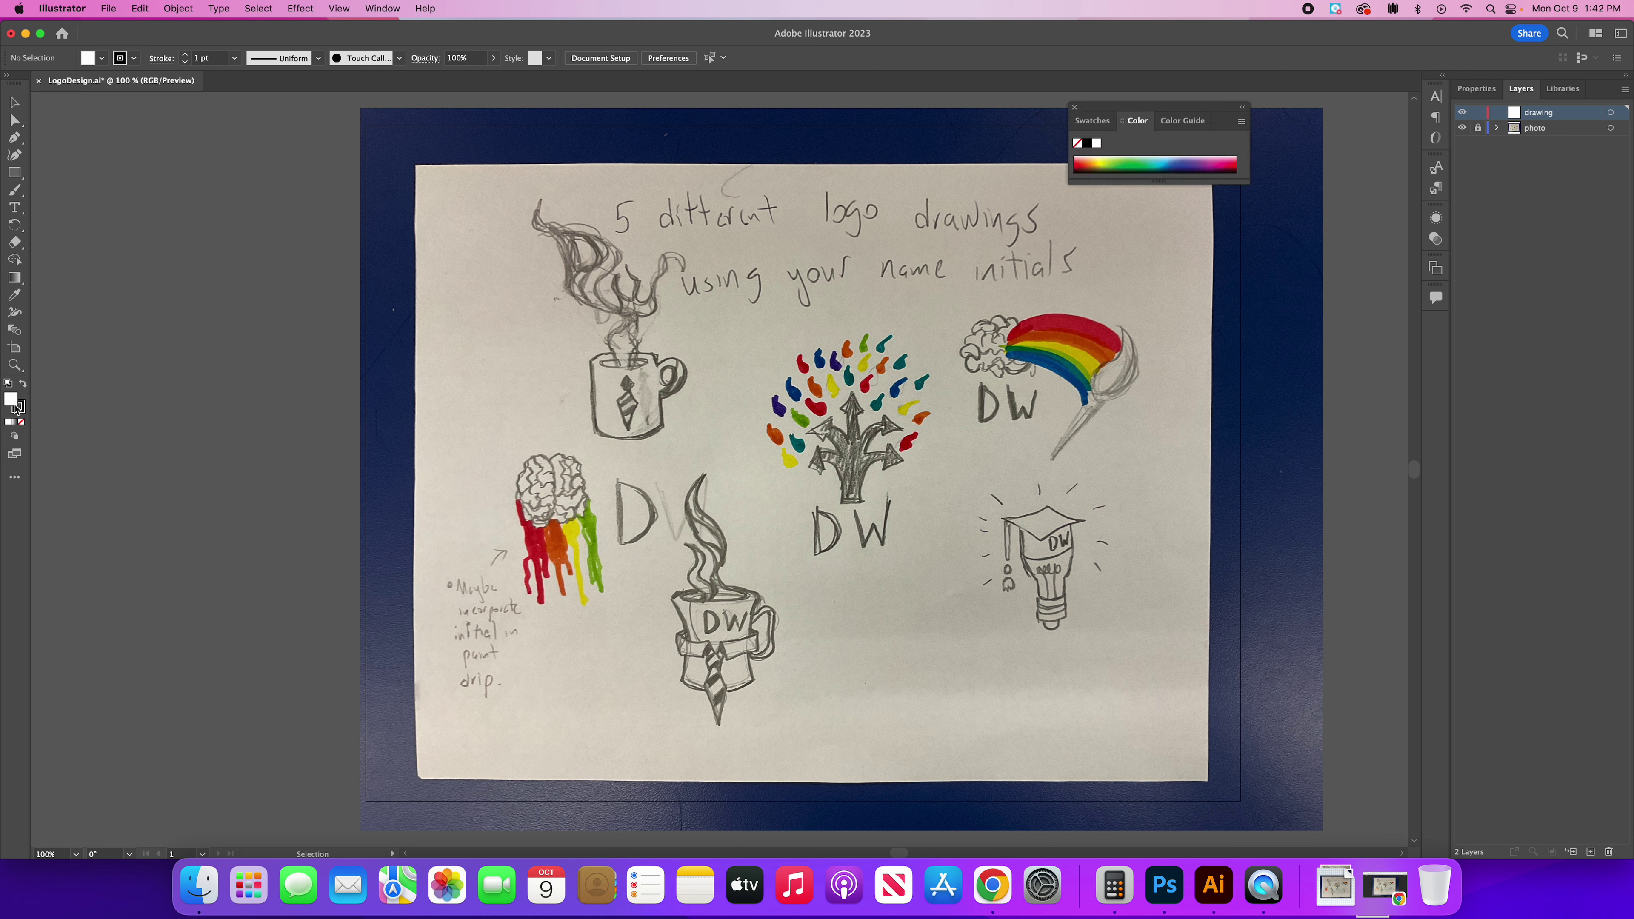
pyautogui.click(21, 410)
# Step: Zoom in on the DW mug and its steam, and pick the Pen tool
pyautogui.scroll(5, 460, 439)
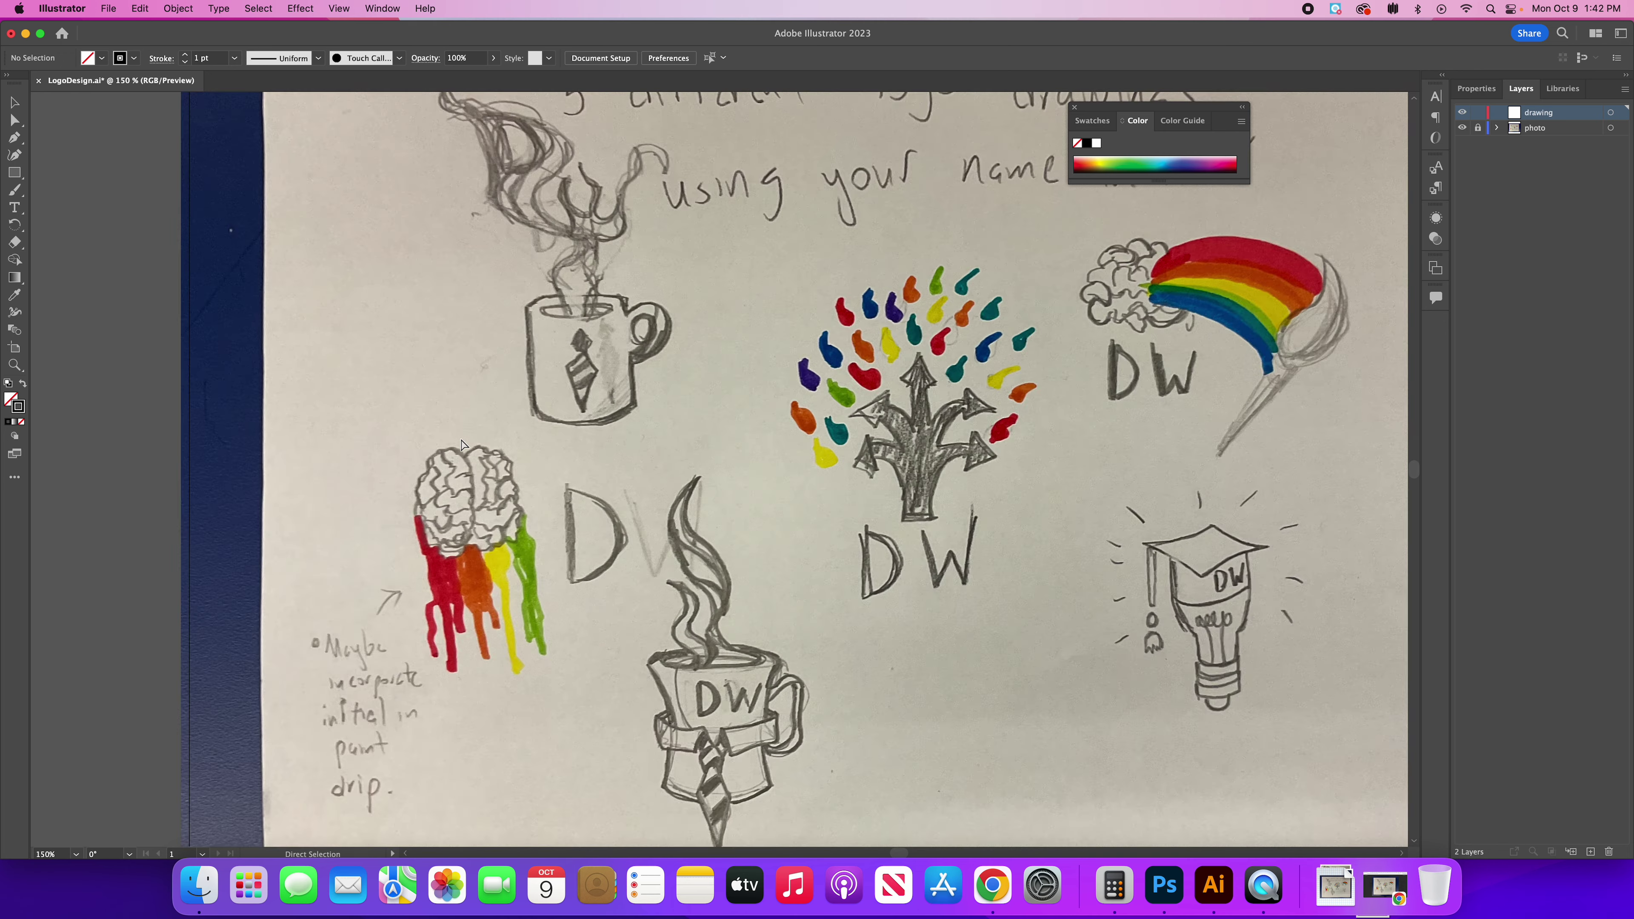
pyautogui.scroll(-10, 448, 453)
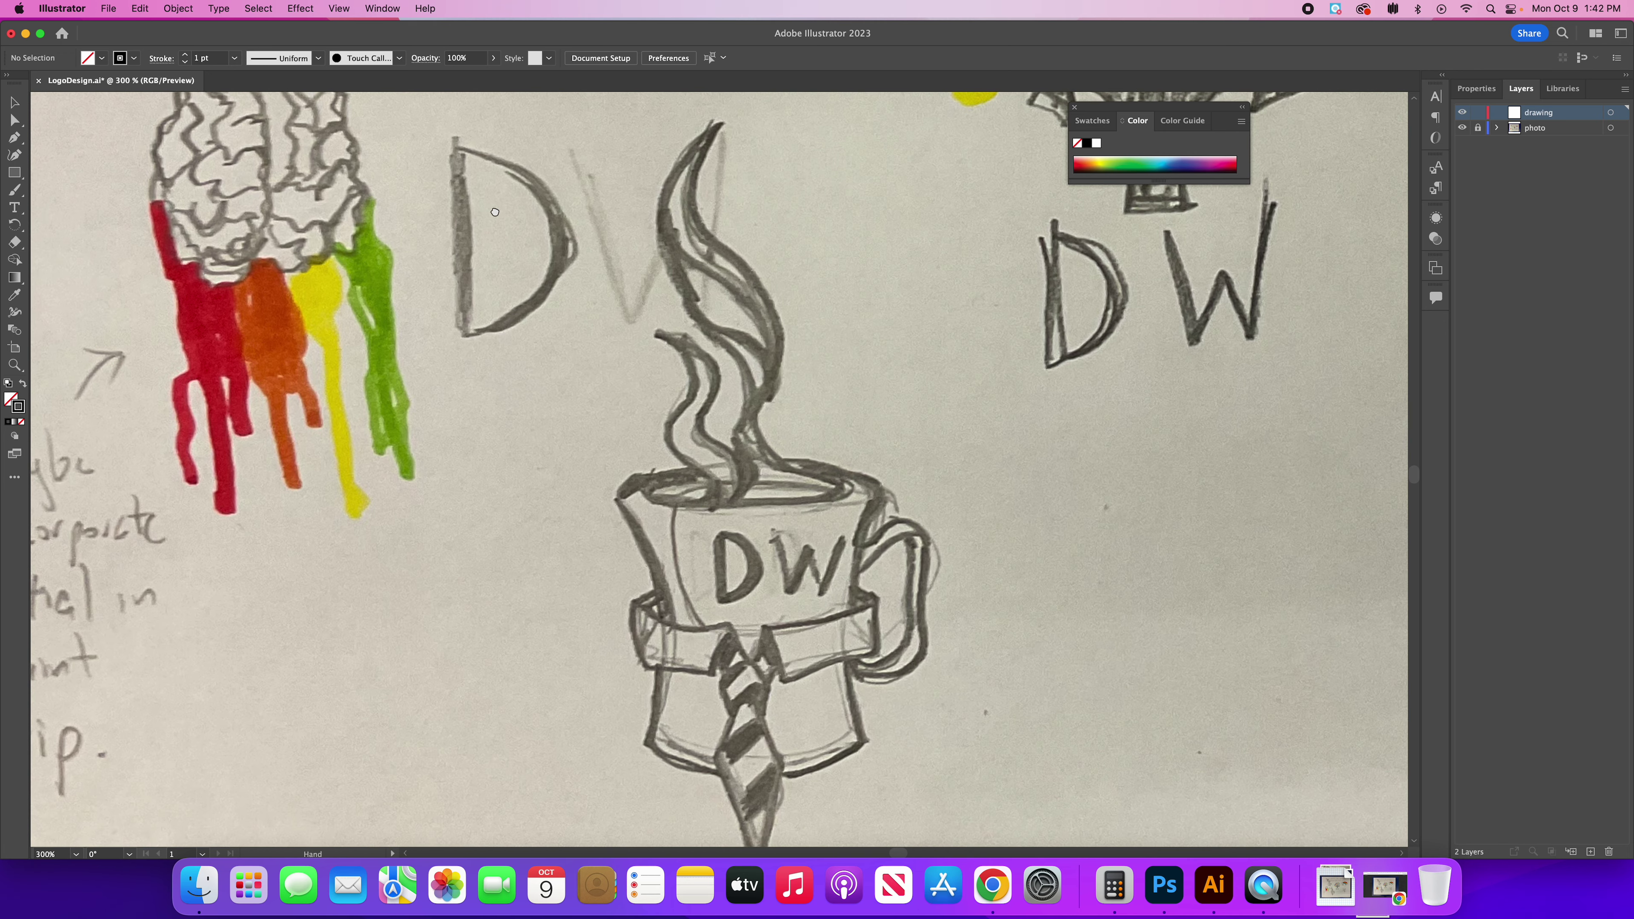
pyautogui.scroll(2, 494, 352)
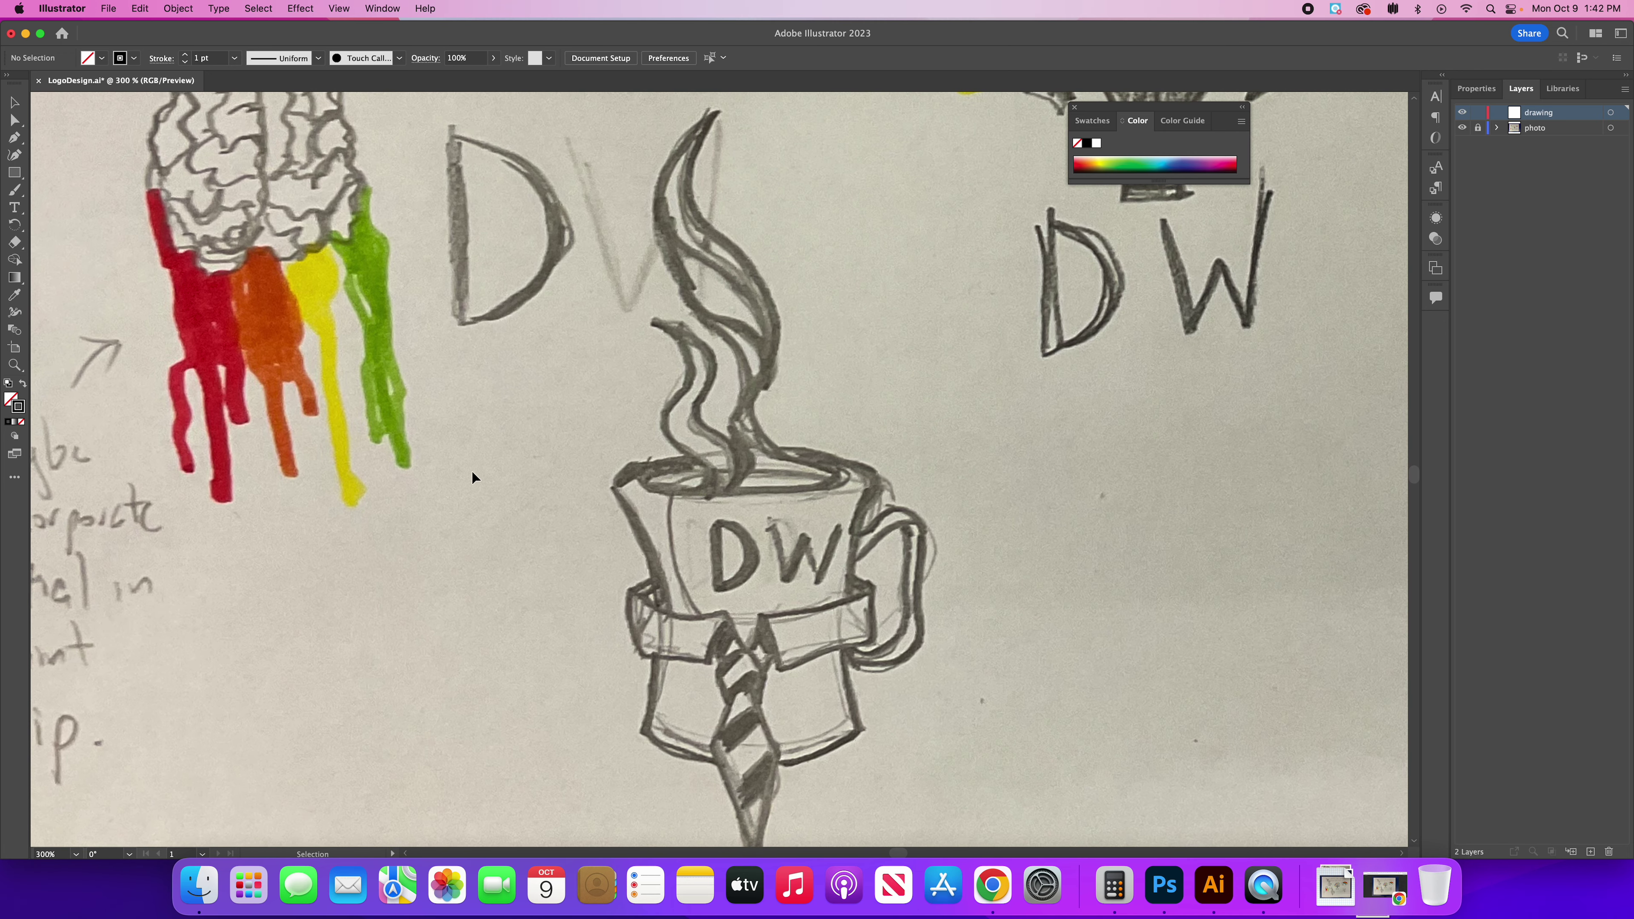
pyautogui.scroll(-4, 469, 474)
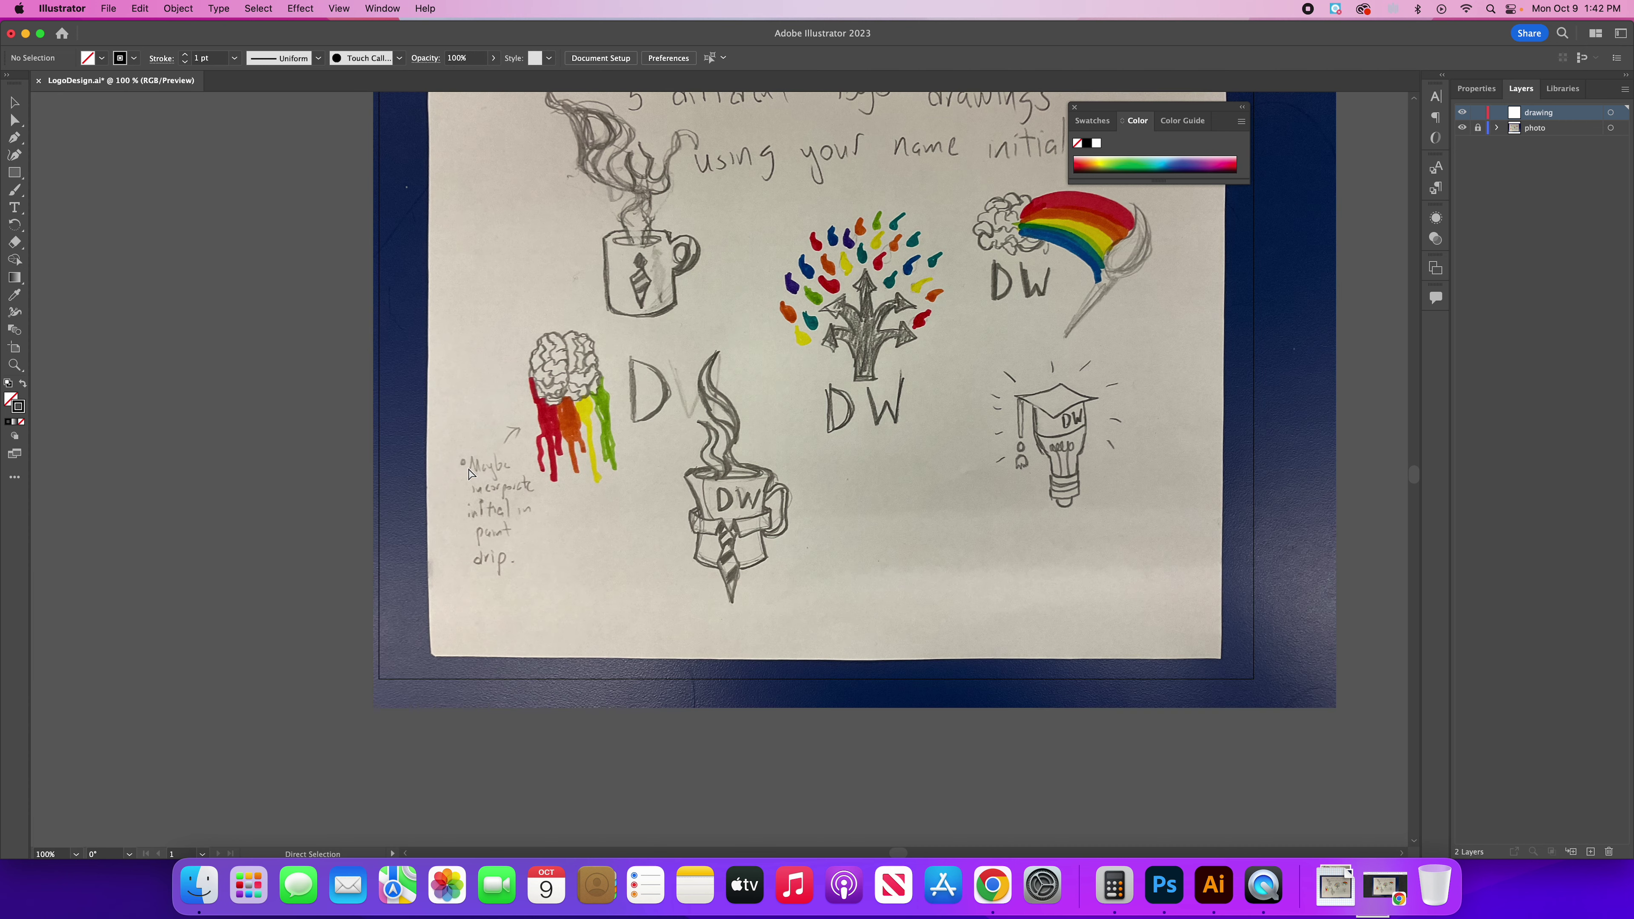
pyautogui.scroll(1, 469, 475)
pyautogui.scroll(-3, 774, 436)
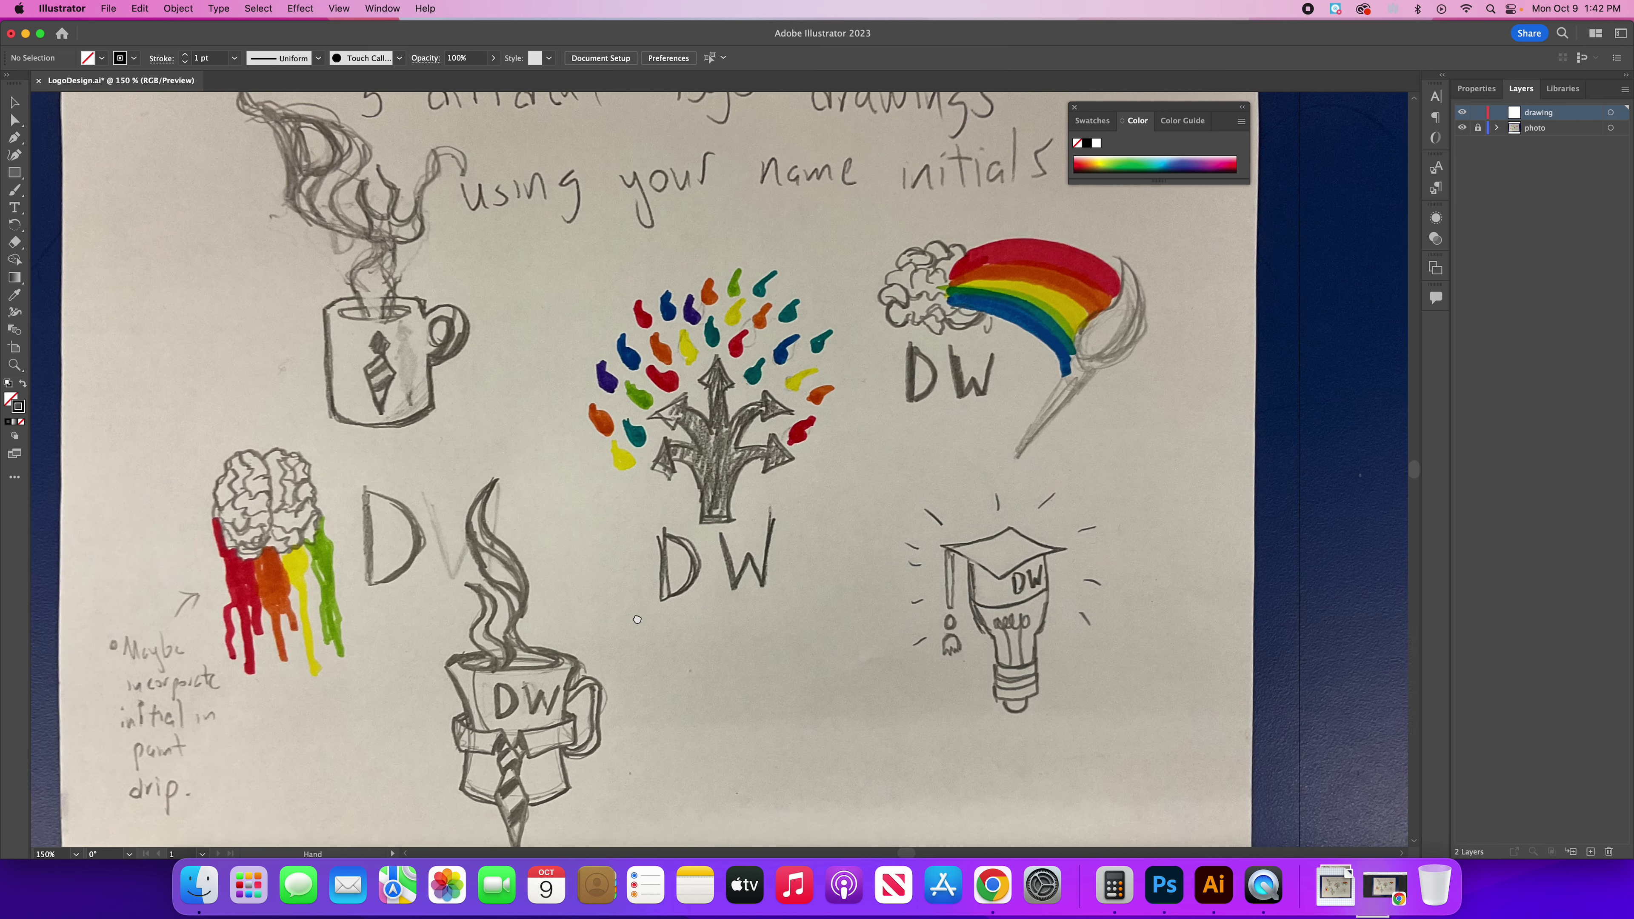
pyautogui.scroll(3, 836, 463)
pyautogui.scroll(2, 892, 502)
pyautogui.scroll(-1, 840, 538)
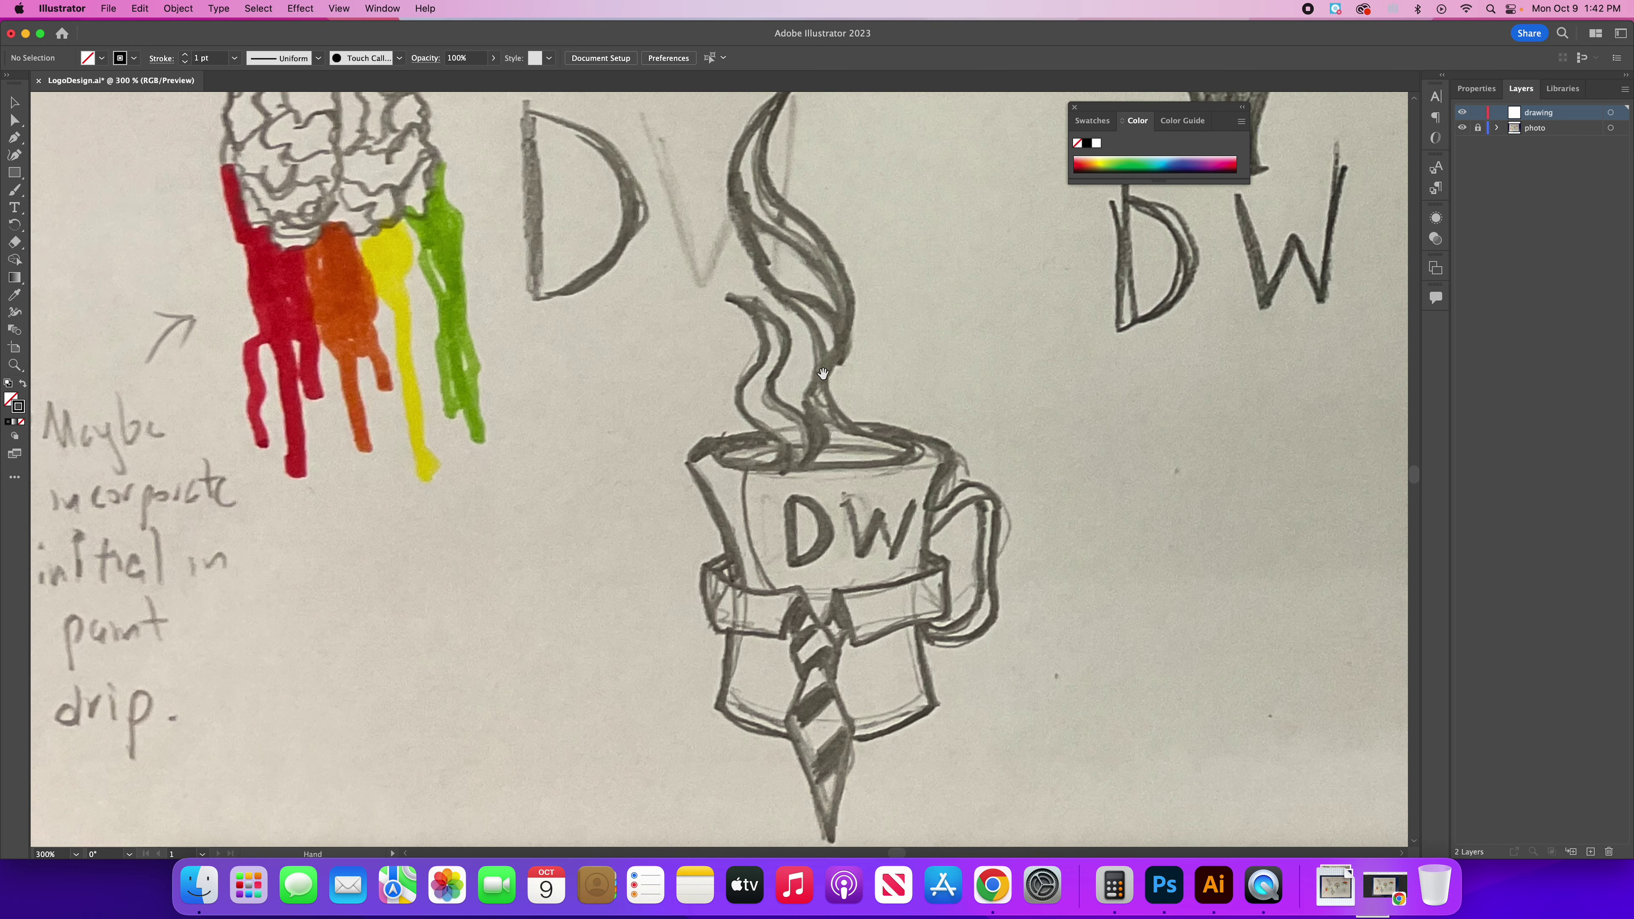
pyautogui.moveTo(787, 395); pyautogui.dragTo(737, 396)
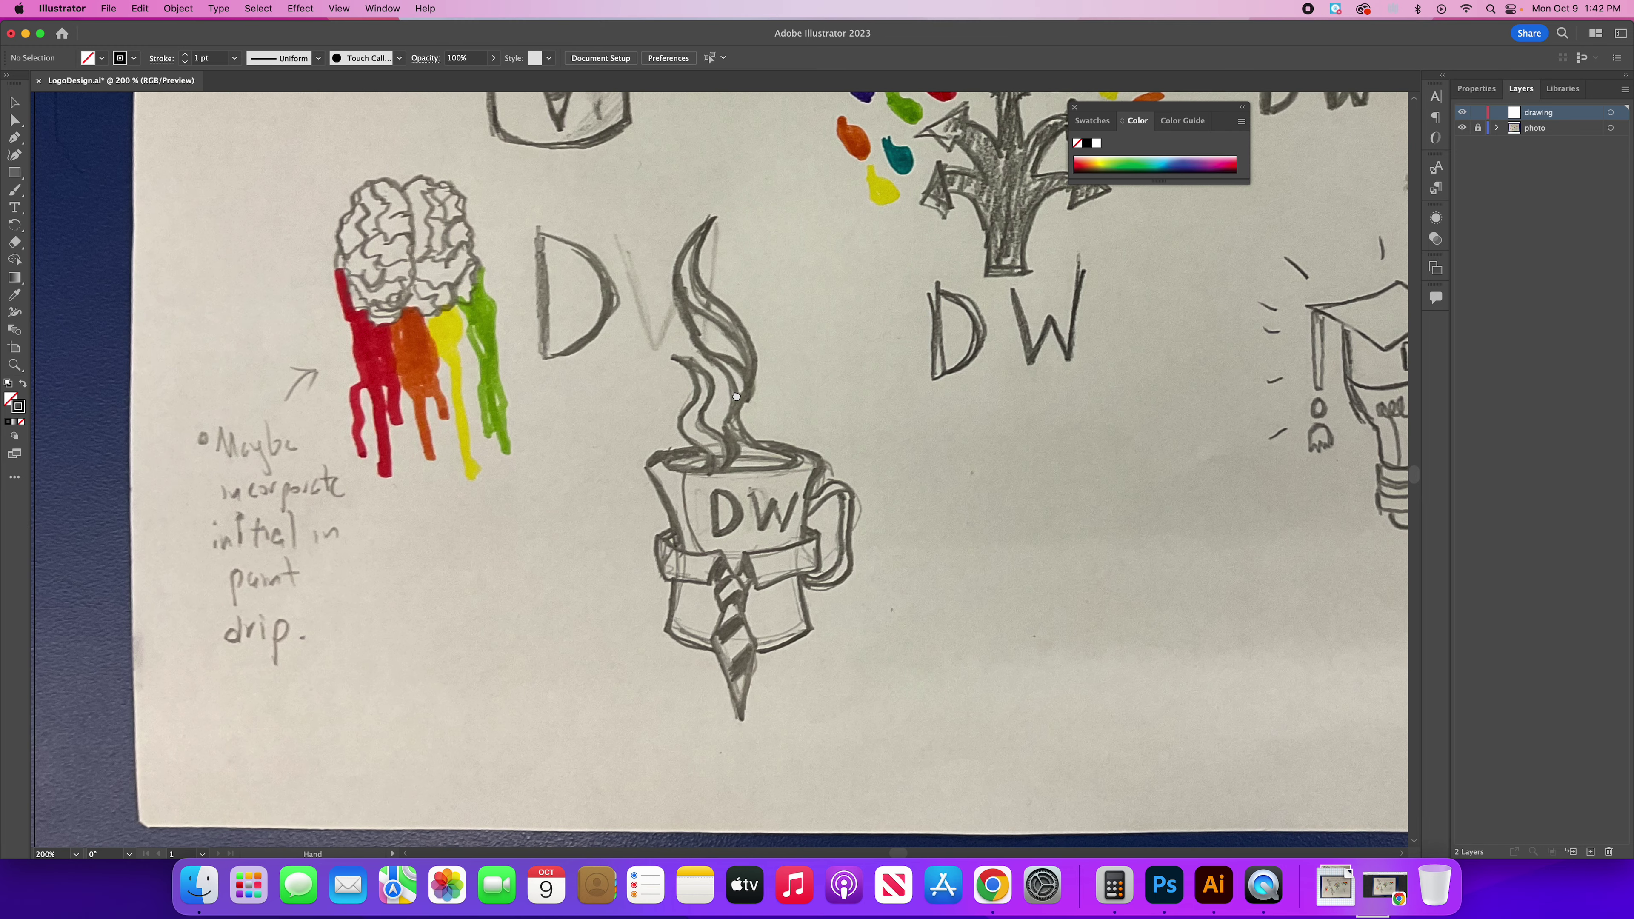
pyautogui.scroll(1, 737, 396)
pyautogui.scroll(-1, 737, 397)
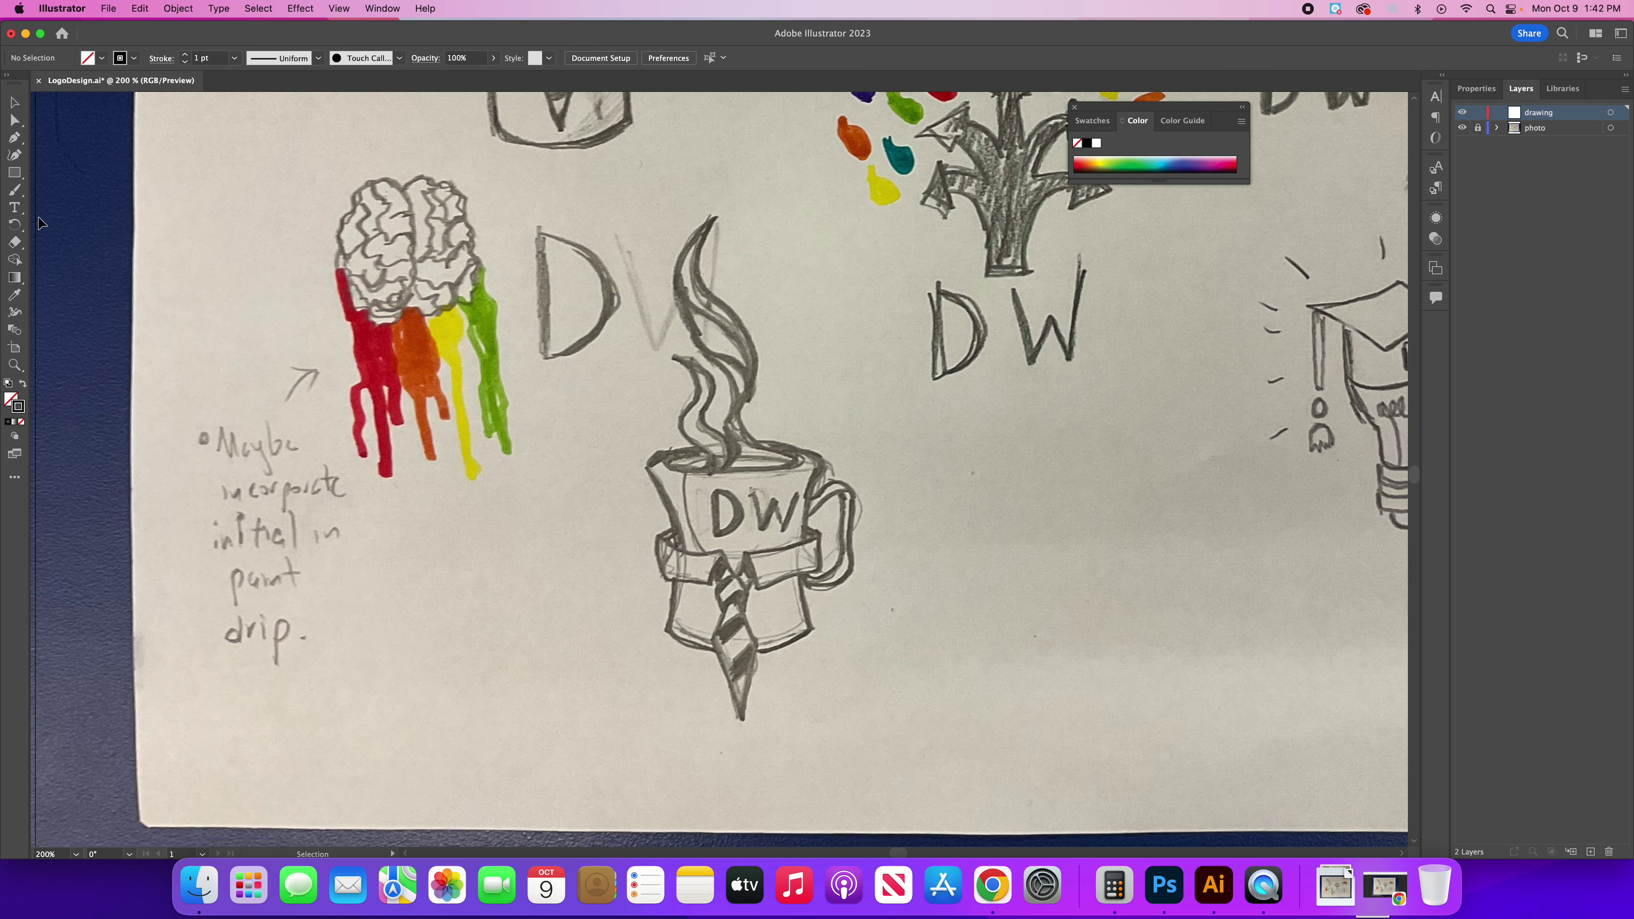
pyautogui.click(17, 142)
pyautogui.scroll(1, 679, 546)
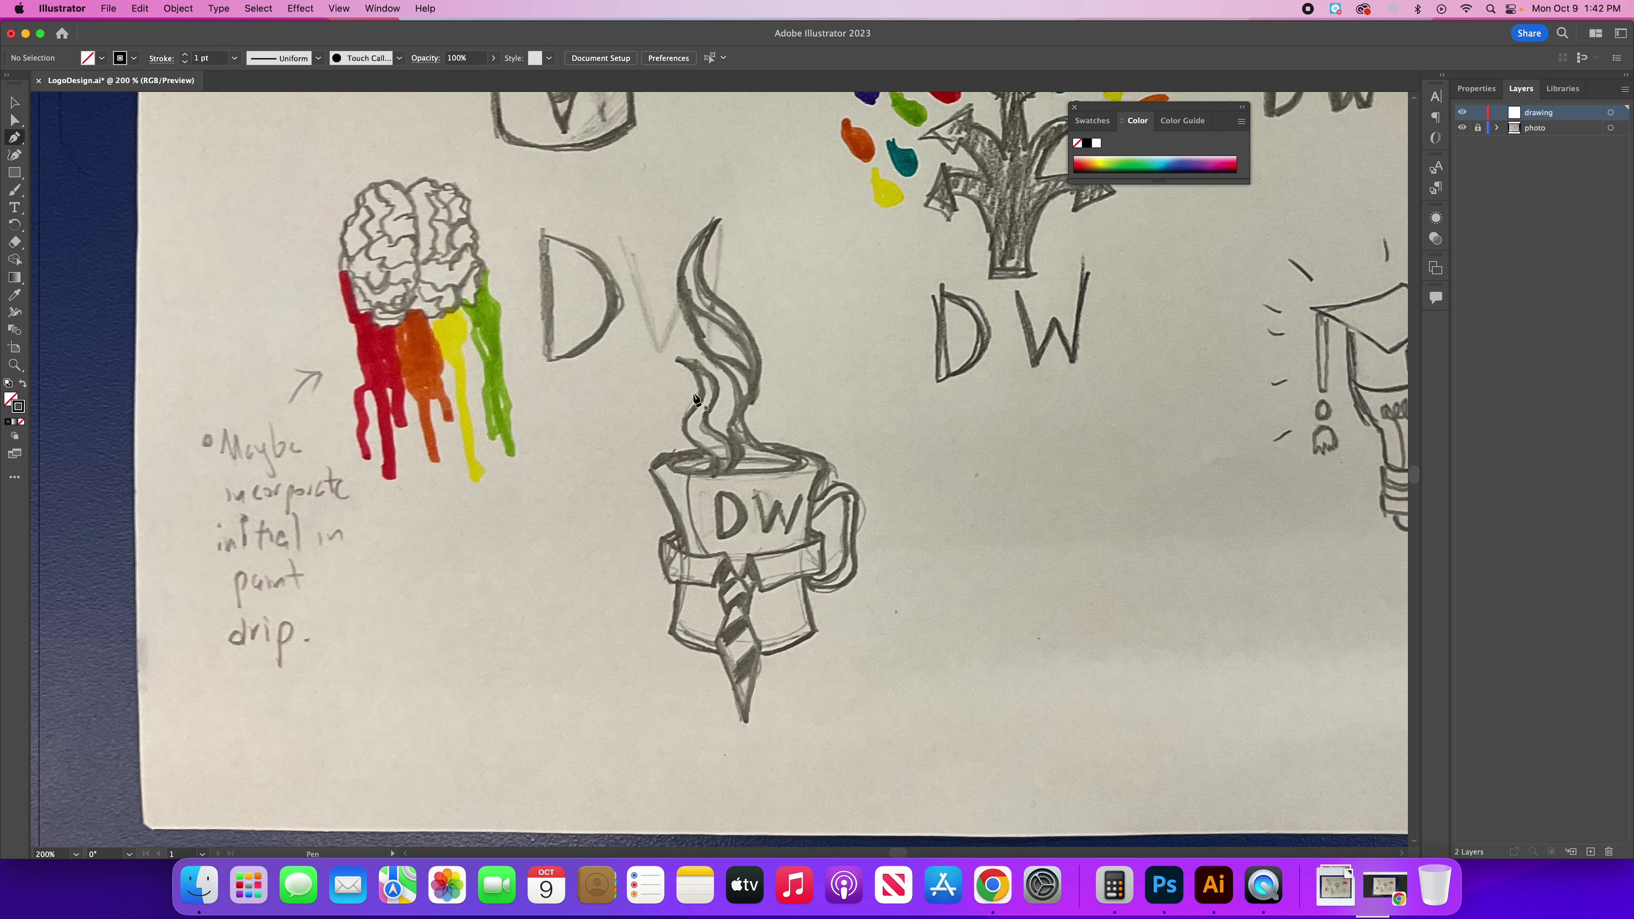
pyautogui.scroll(-3, 654, 513)
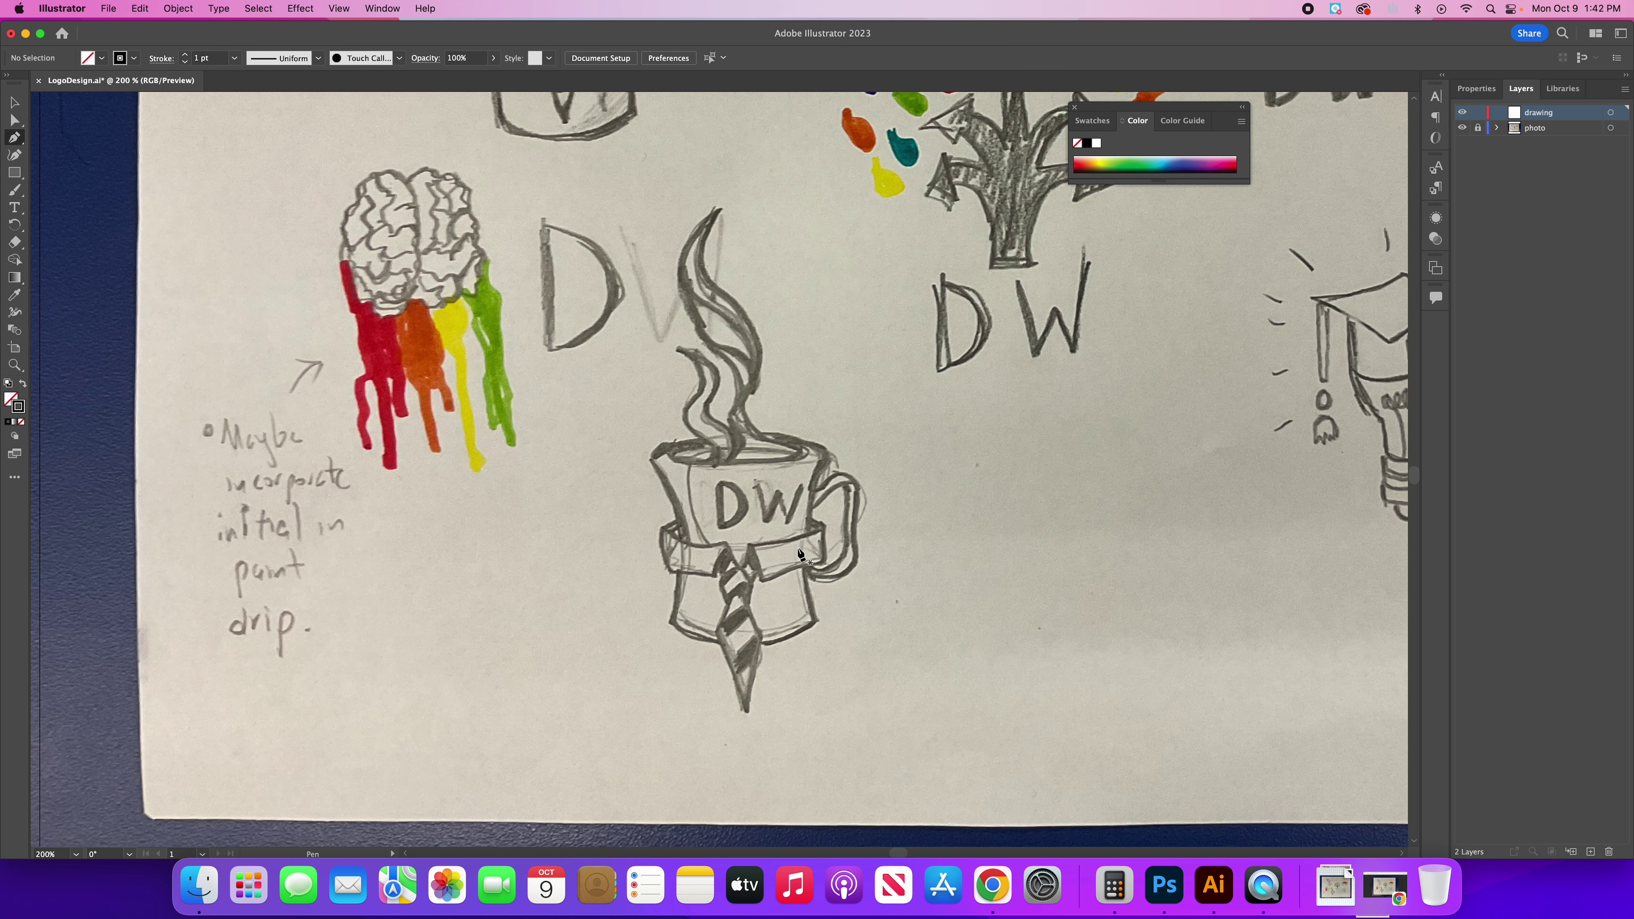
# Step: Trace the mug's left side with a curved black path up to the rim corner
pyautogui.click(683, 541)
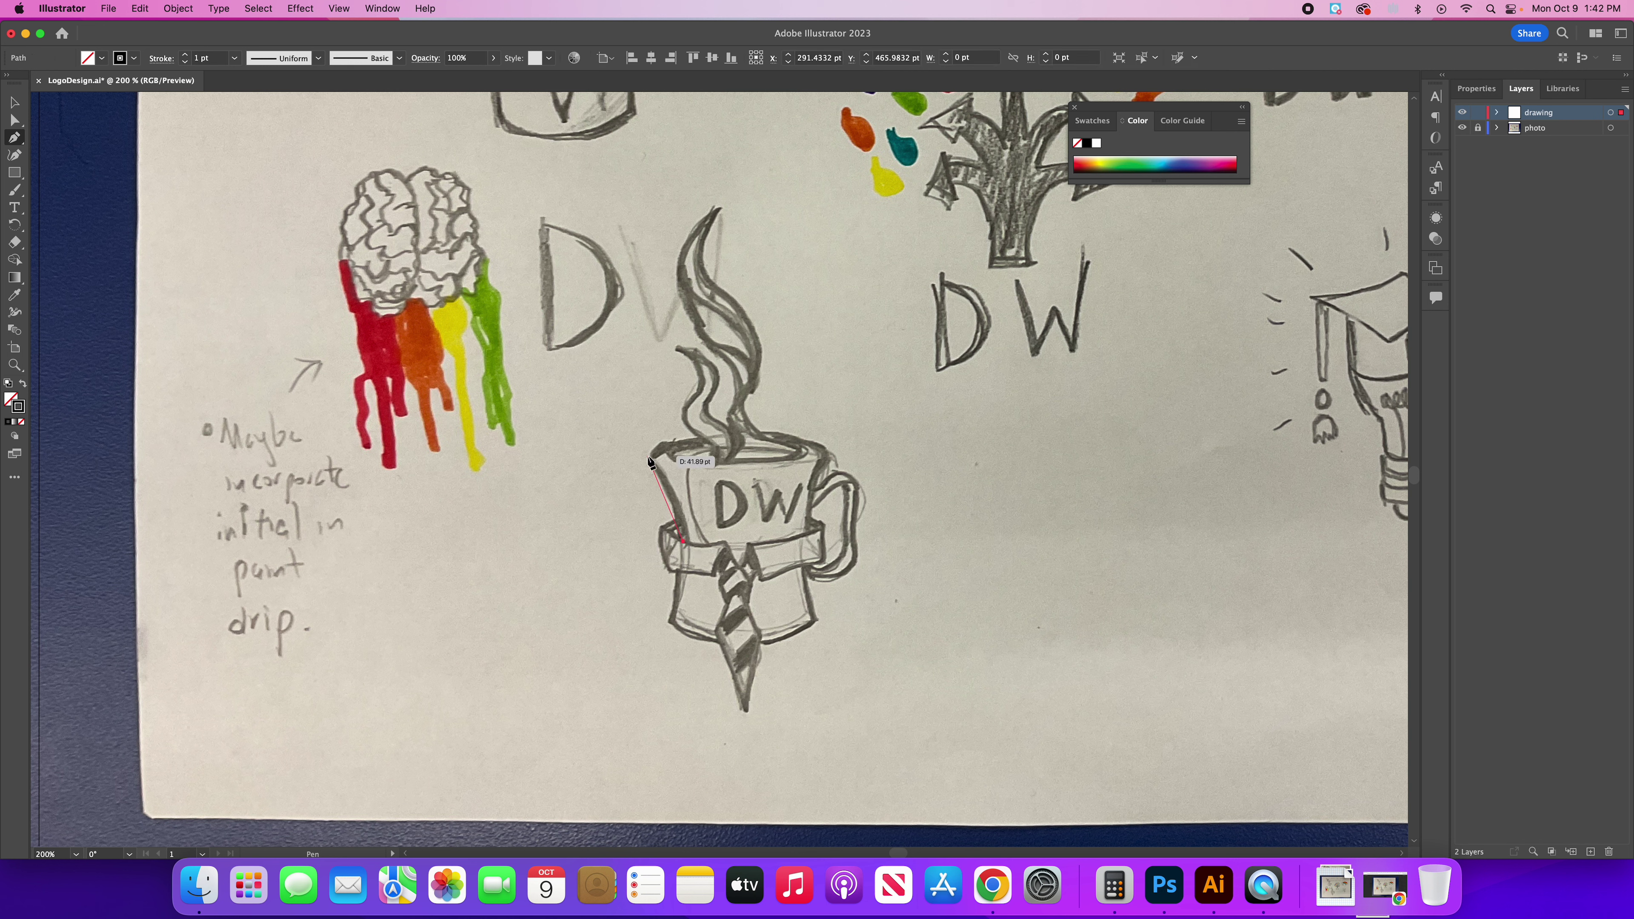
pyautogui.moveTo(618, 435); pyautogui.dragTo(617, 422)
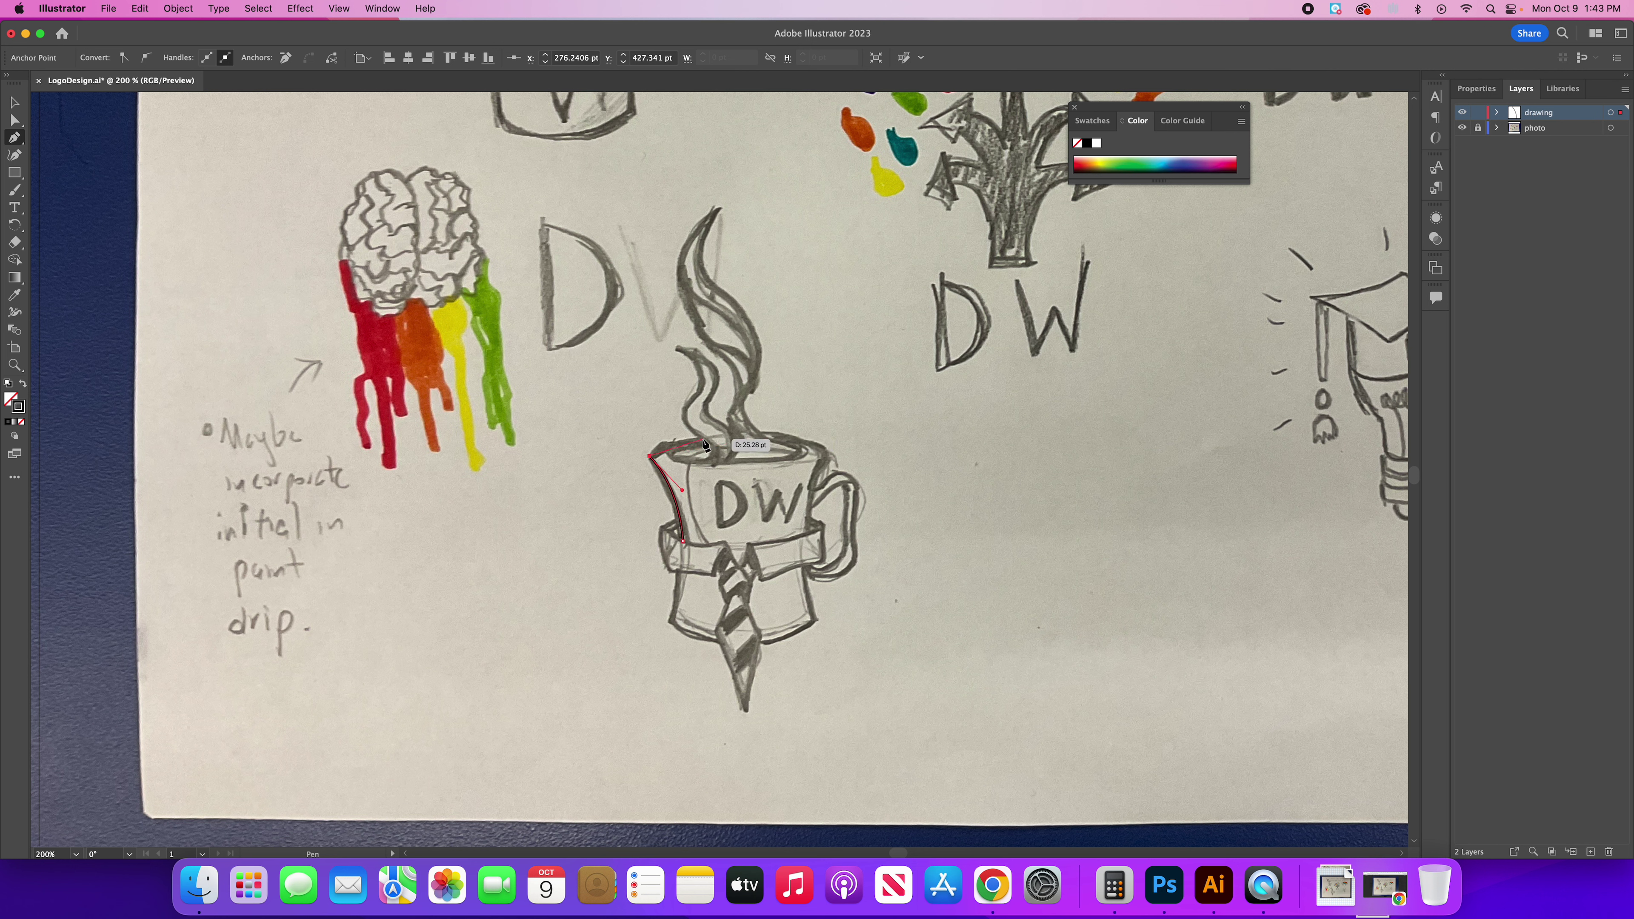
pyautogui.moveTo(703, 441); pyautogui.dragTo(750, 448)
pyautogui.click(703, 441)
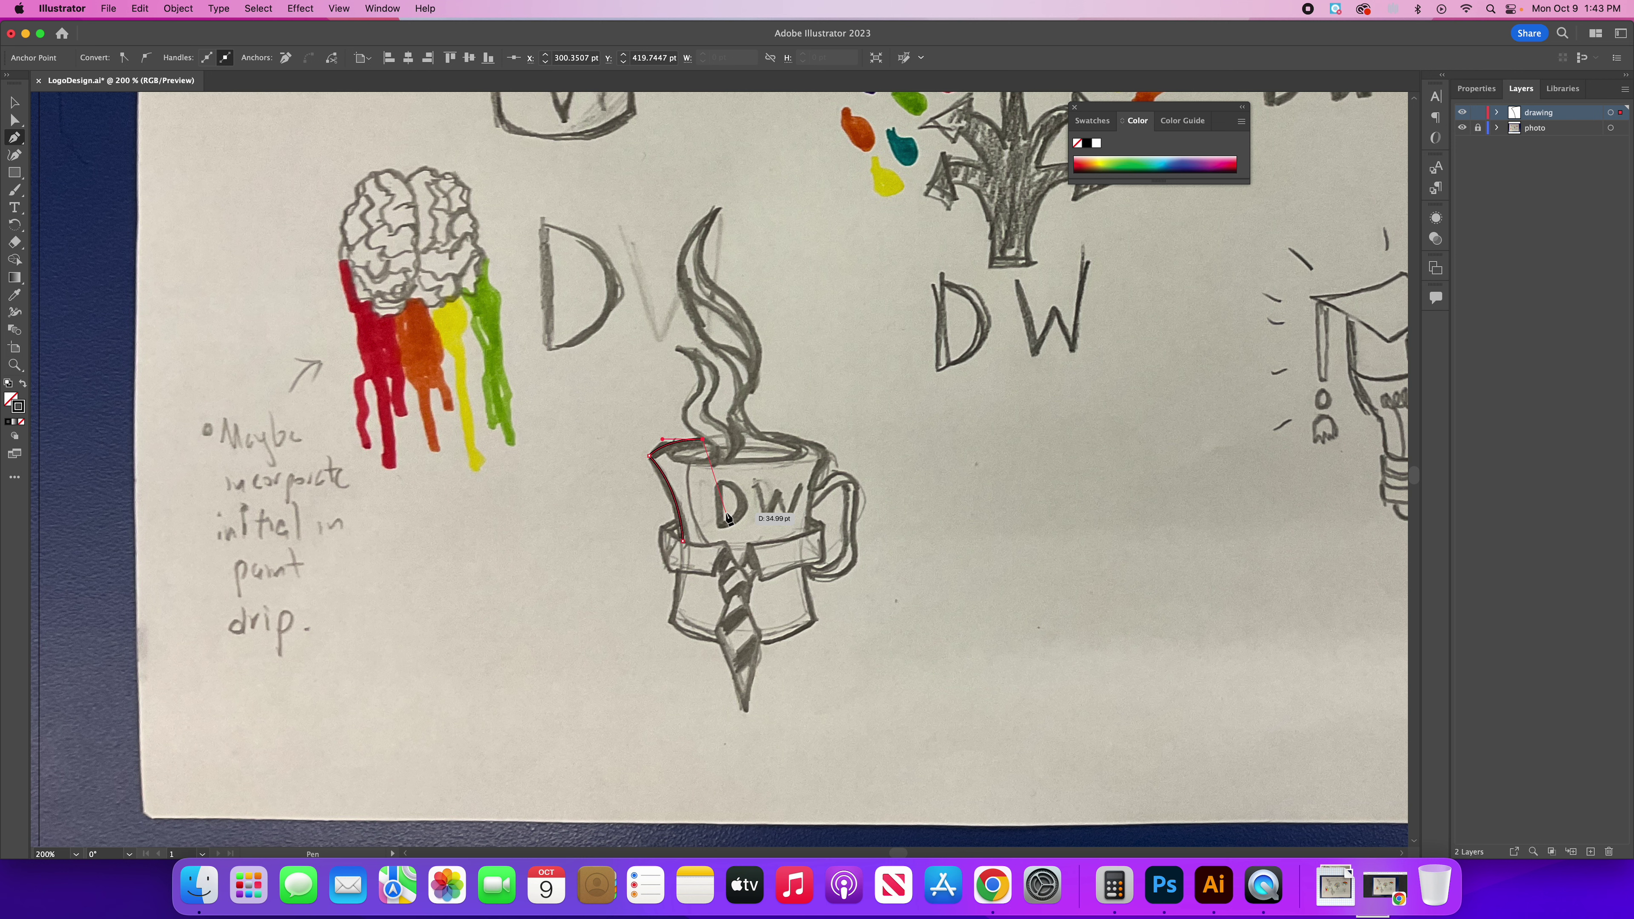
pyautogui.press('super+equal')
pyautogui.press('super+equal')
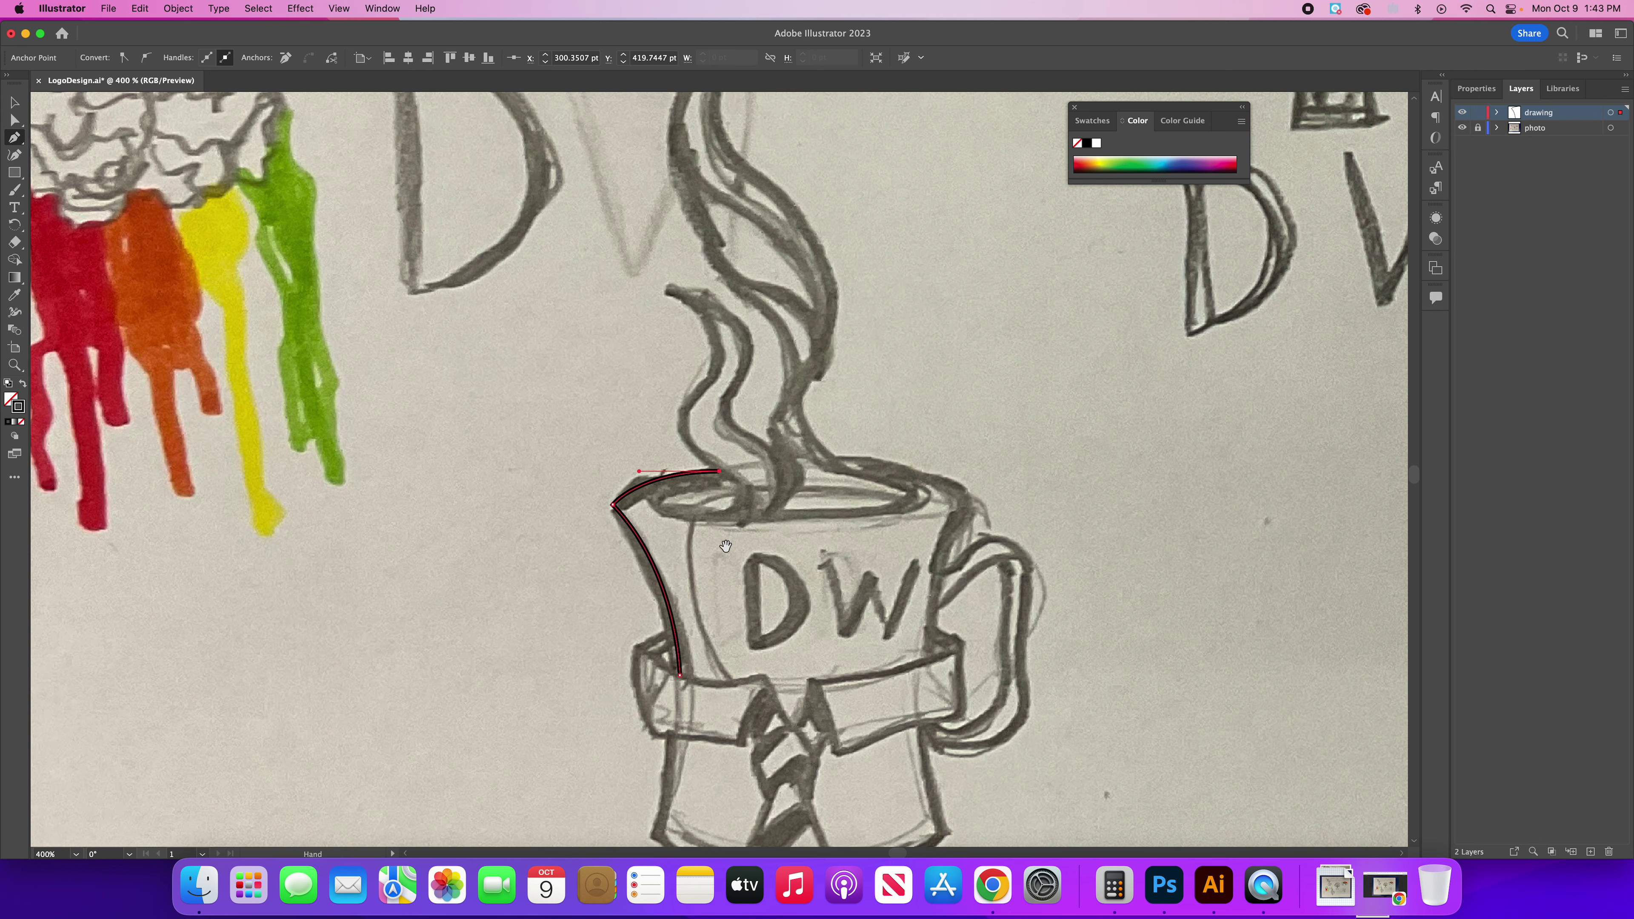
pyautogui.moveTo(724, 545); pyautogui.dragTo(697, 409)
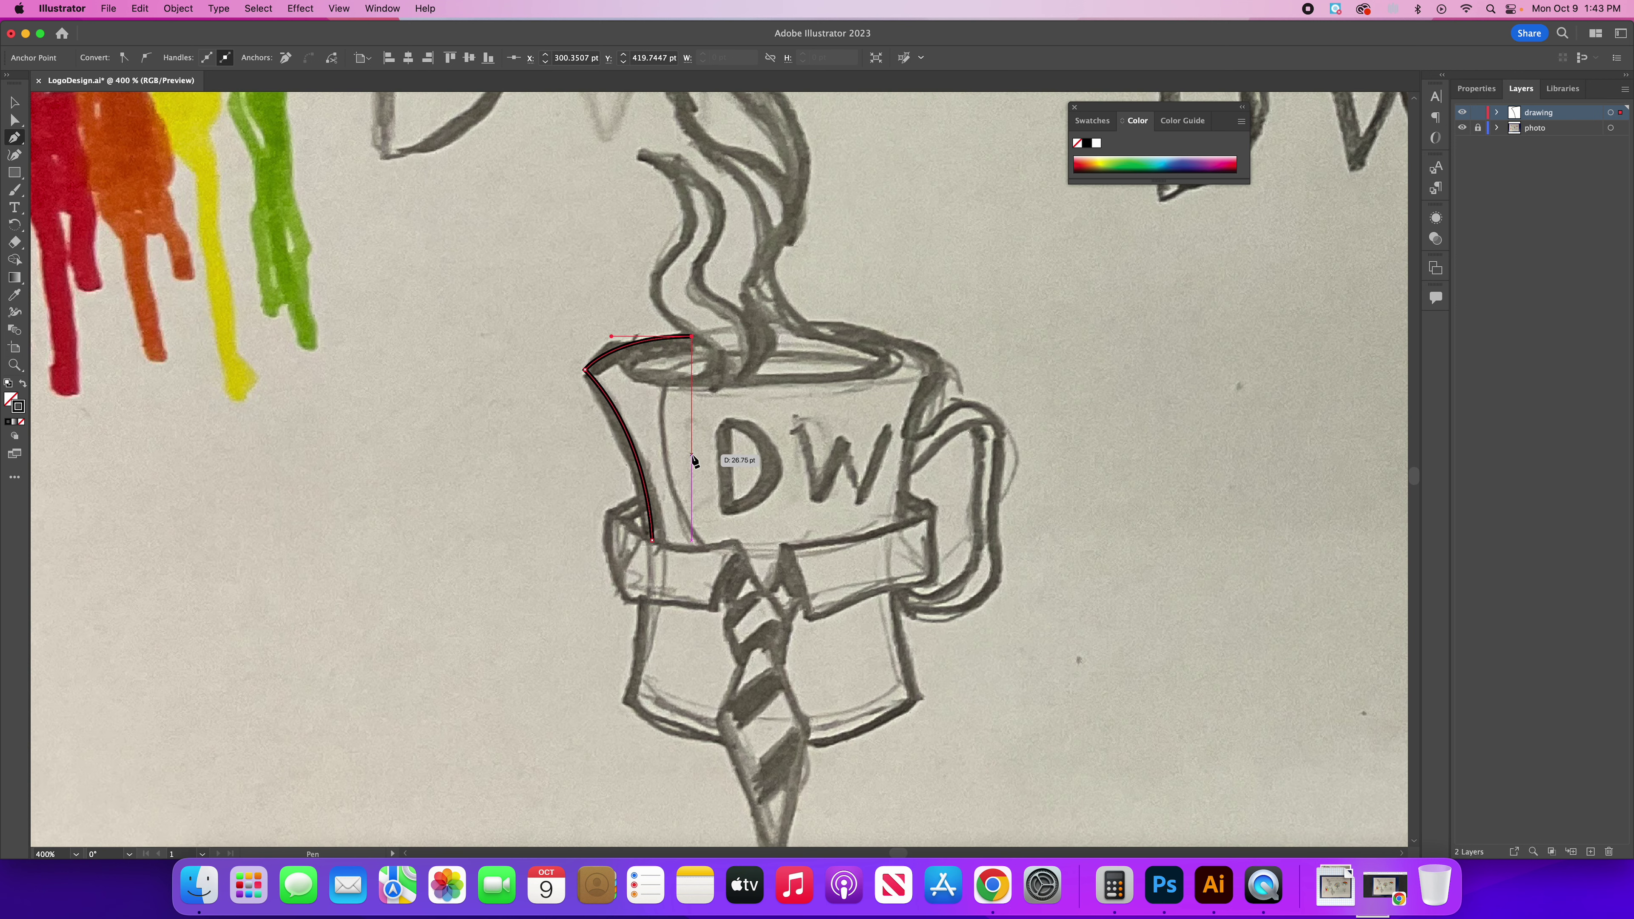
pyautogui.press('Escape')
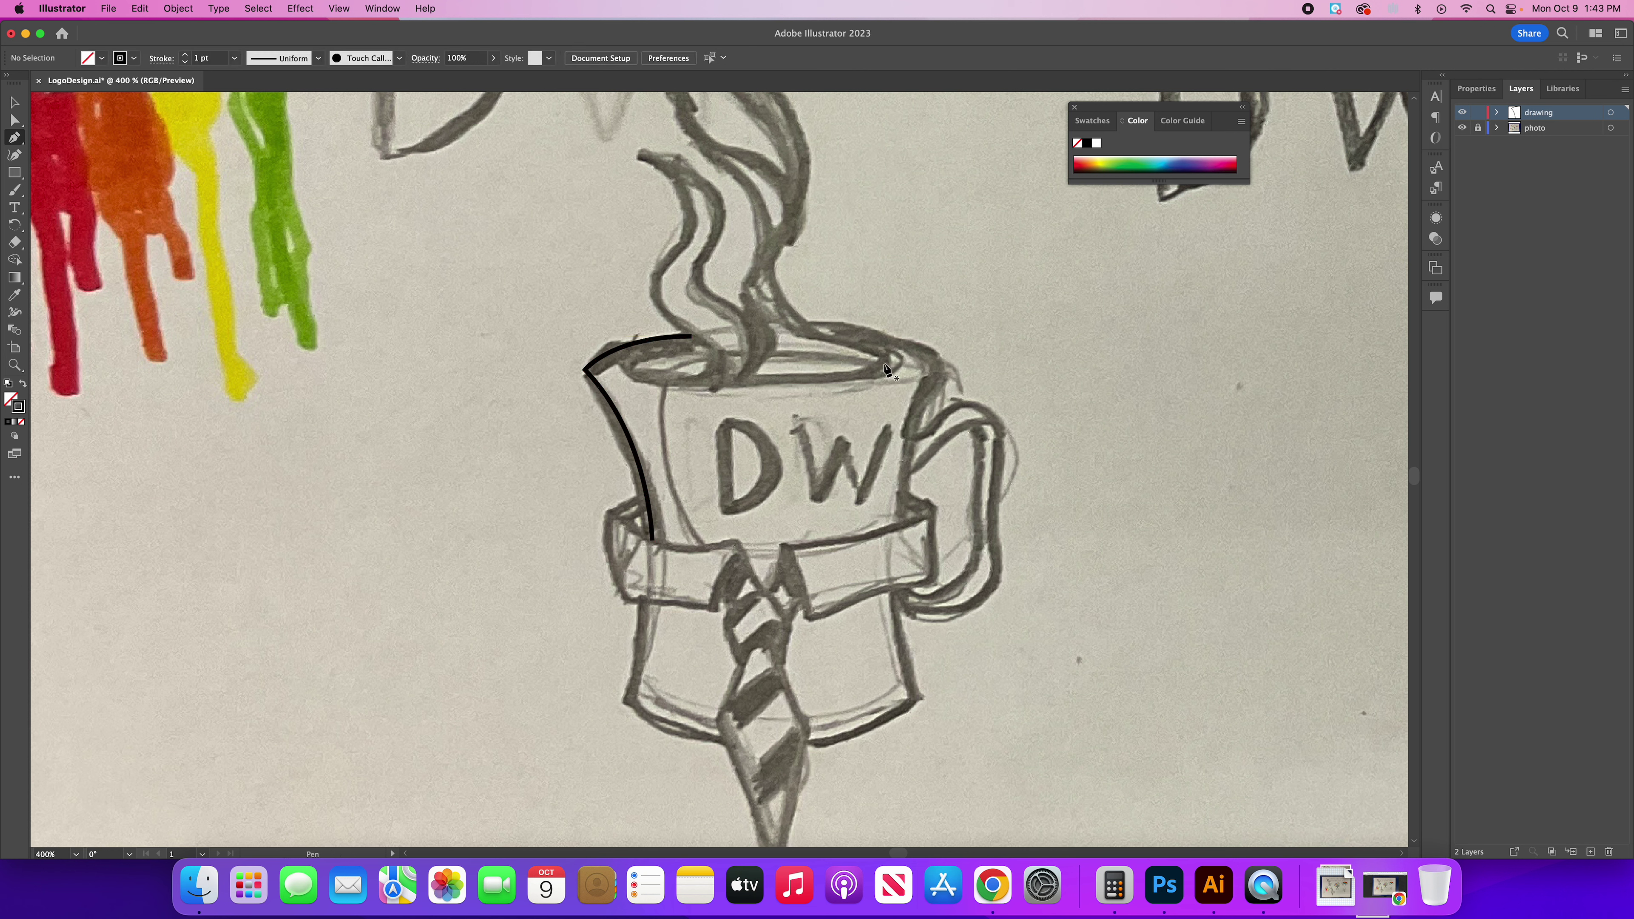
# Step: Trace the mug's oval rim in curved paths and start a steam curve rising from it
pyautogui.click(898, 356)
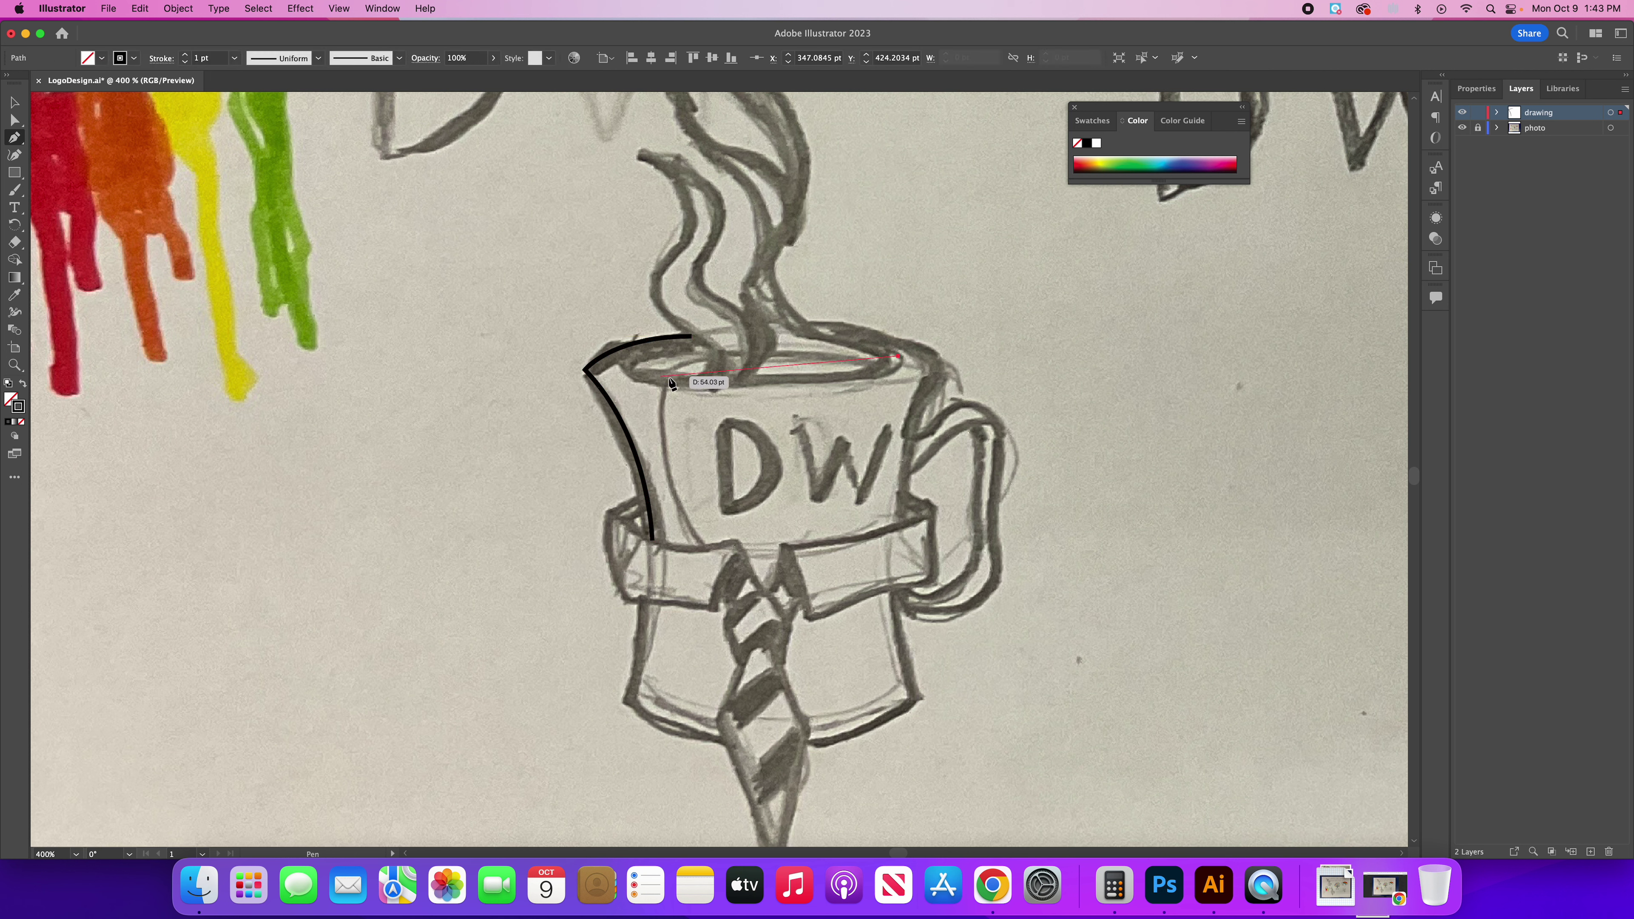
pyautogui.moveTo(697, 379); pyautogui.dragTo(489, 371)
pyautogui.click(698, 380)
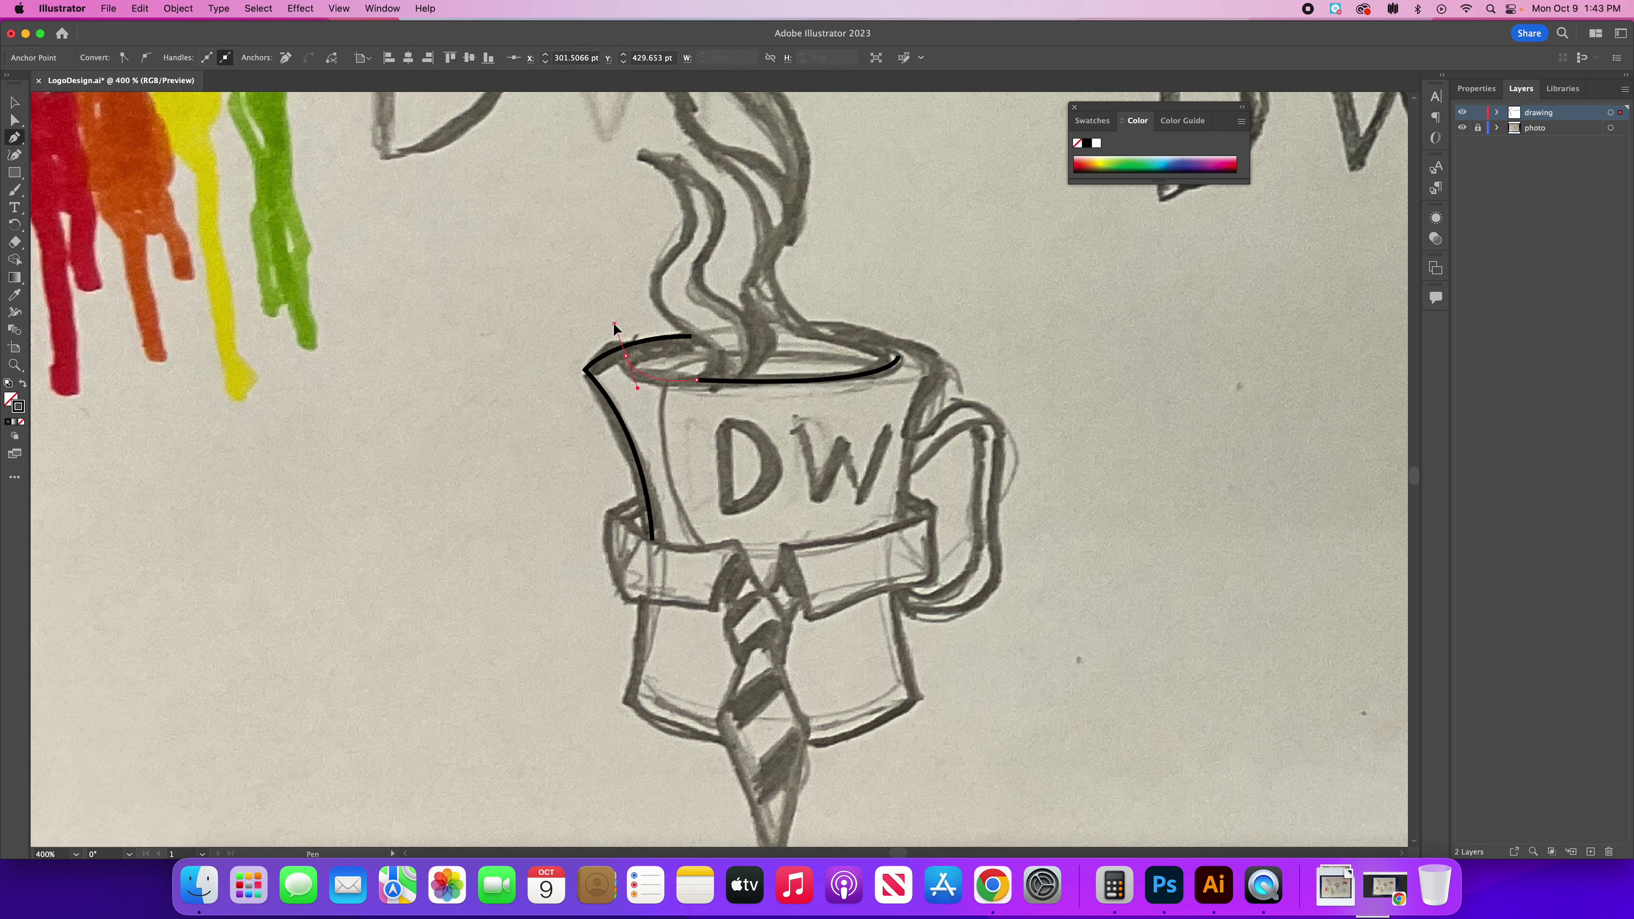
pyautogui.moveTo(598, 331); pyautogui.dragTo(740, 353)
pyautogui.press('Escape')
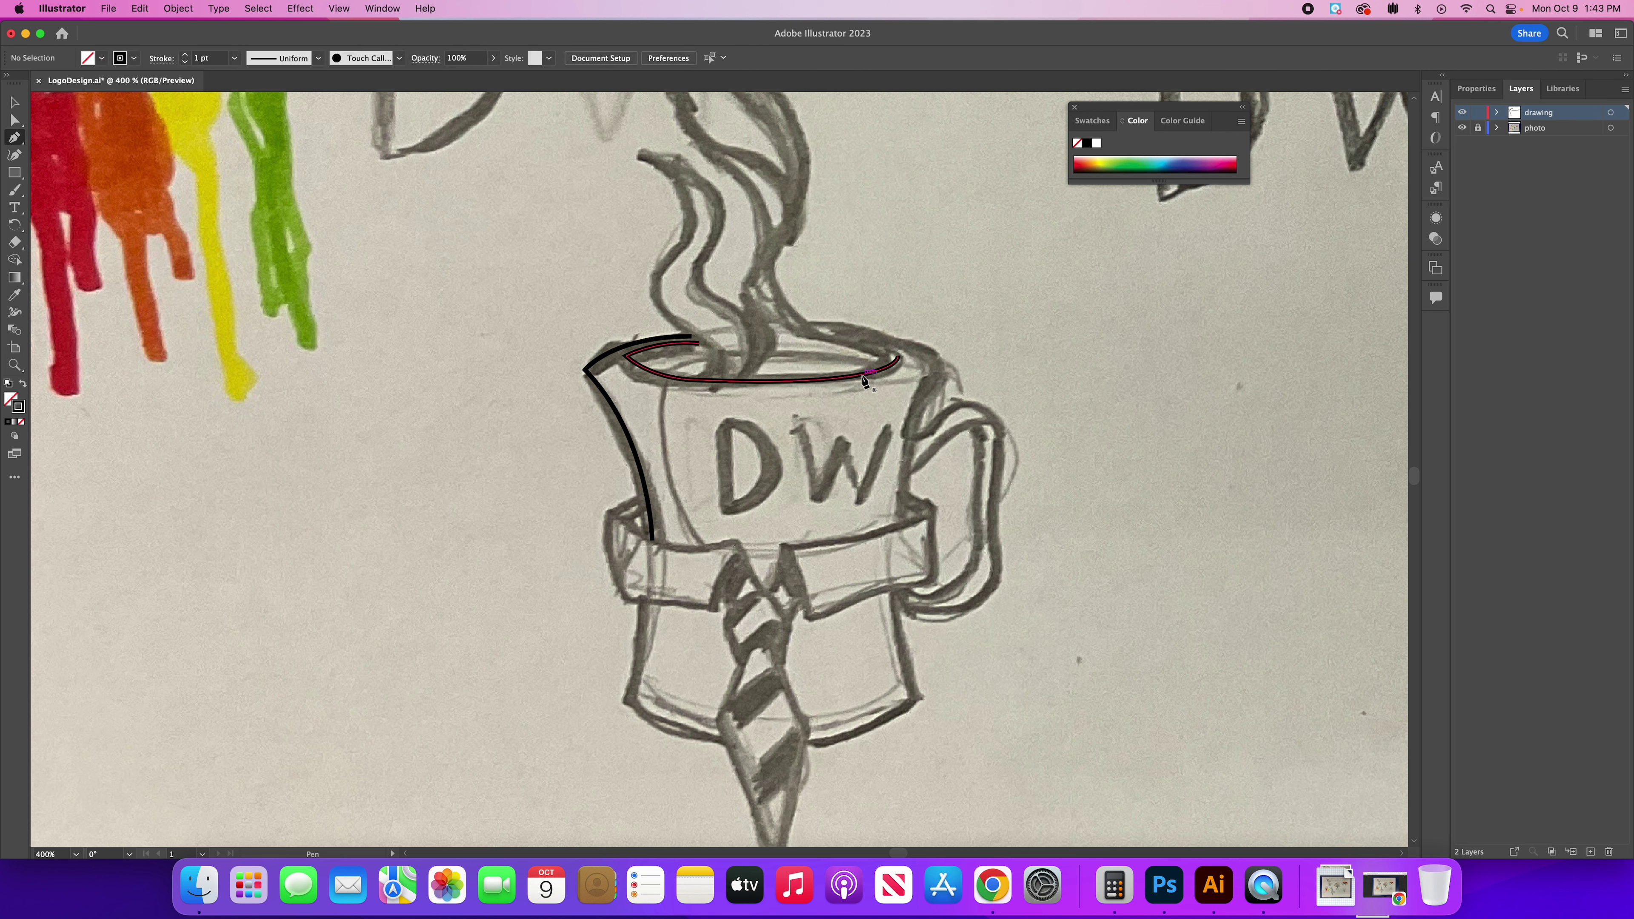
pyautogui.click(899, 356)
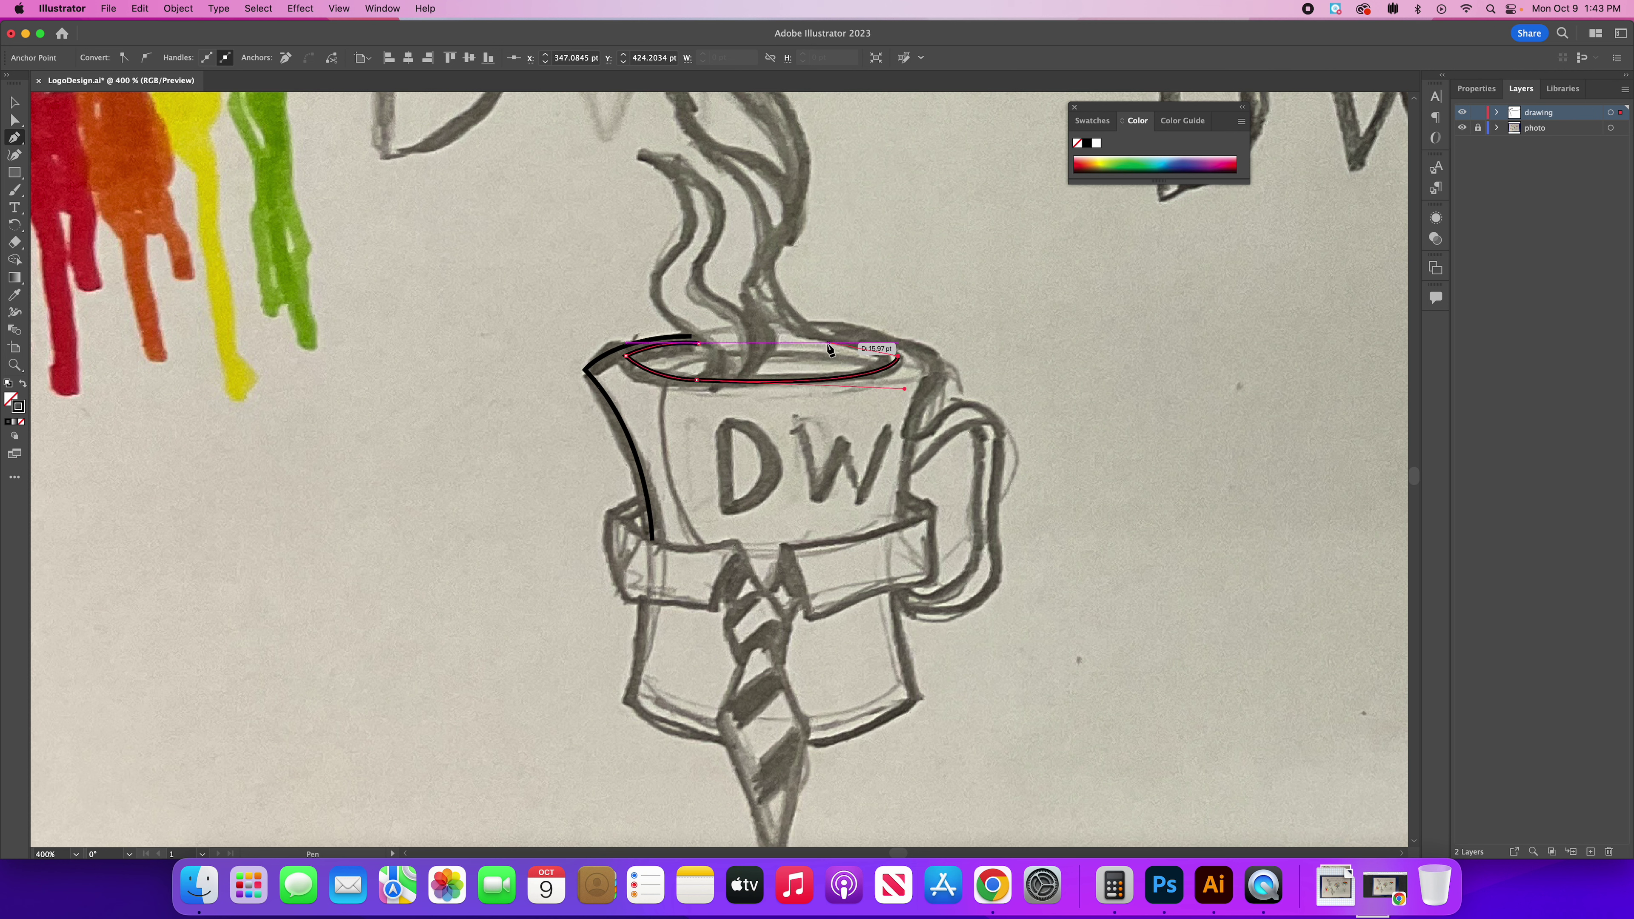
pyautogui.moveTo(815, 336)
pyautogui.mouseDown()
pyautogui.moveTo(743, 349)
pyautogui.moveTo(755, 334)
pyautogui.mouseUp()
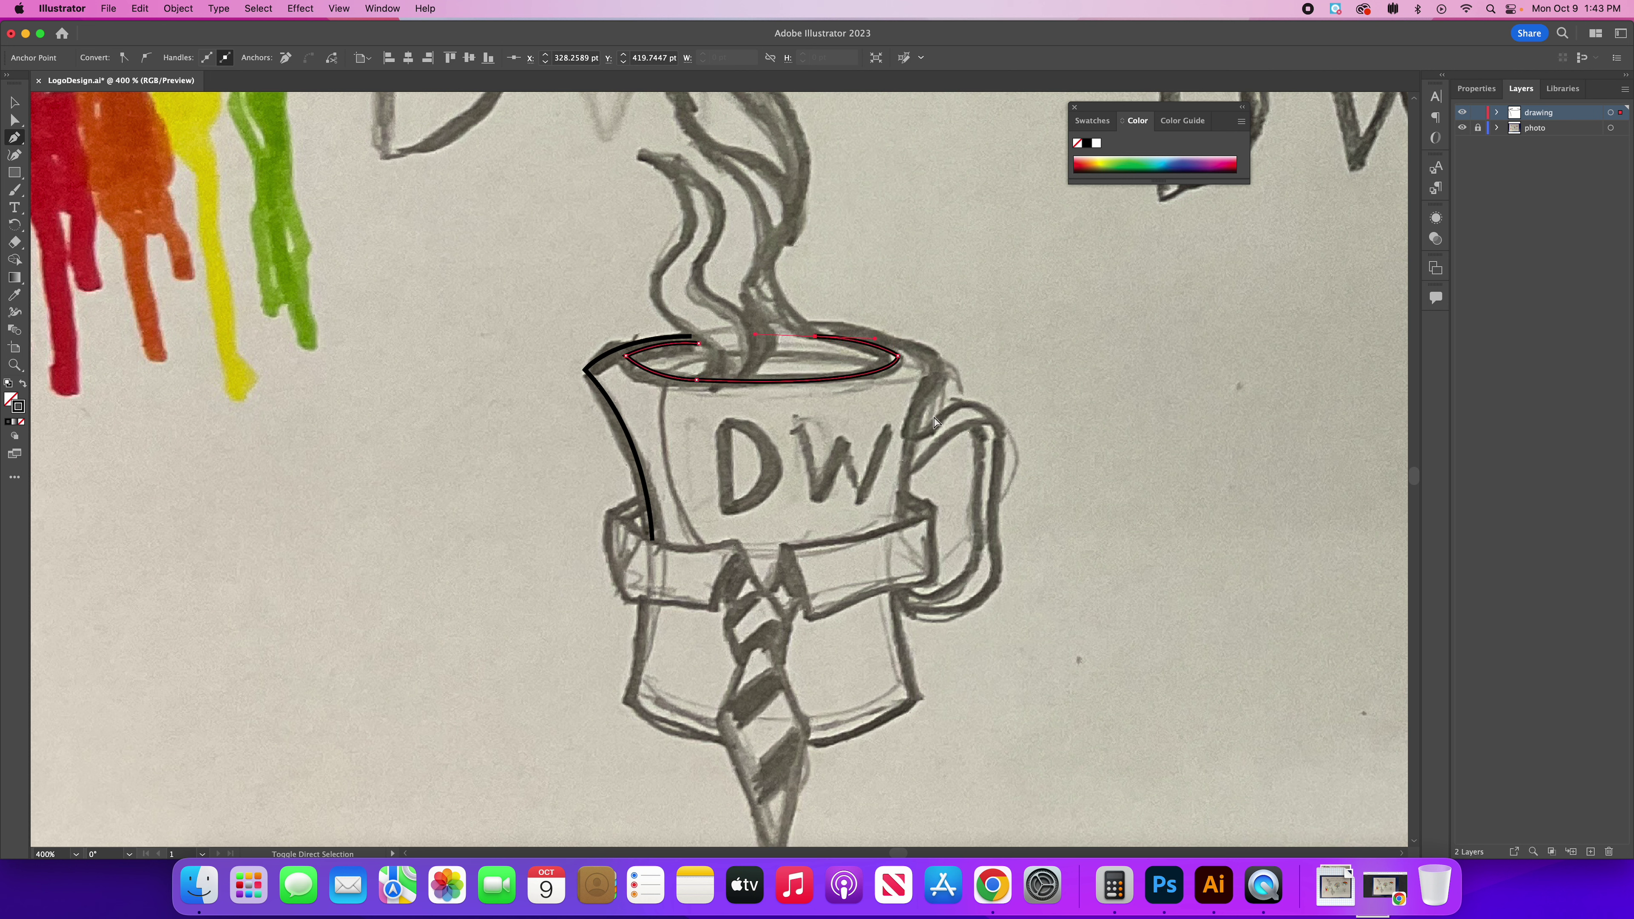
pyautogui.press('Escape')
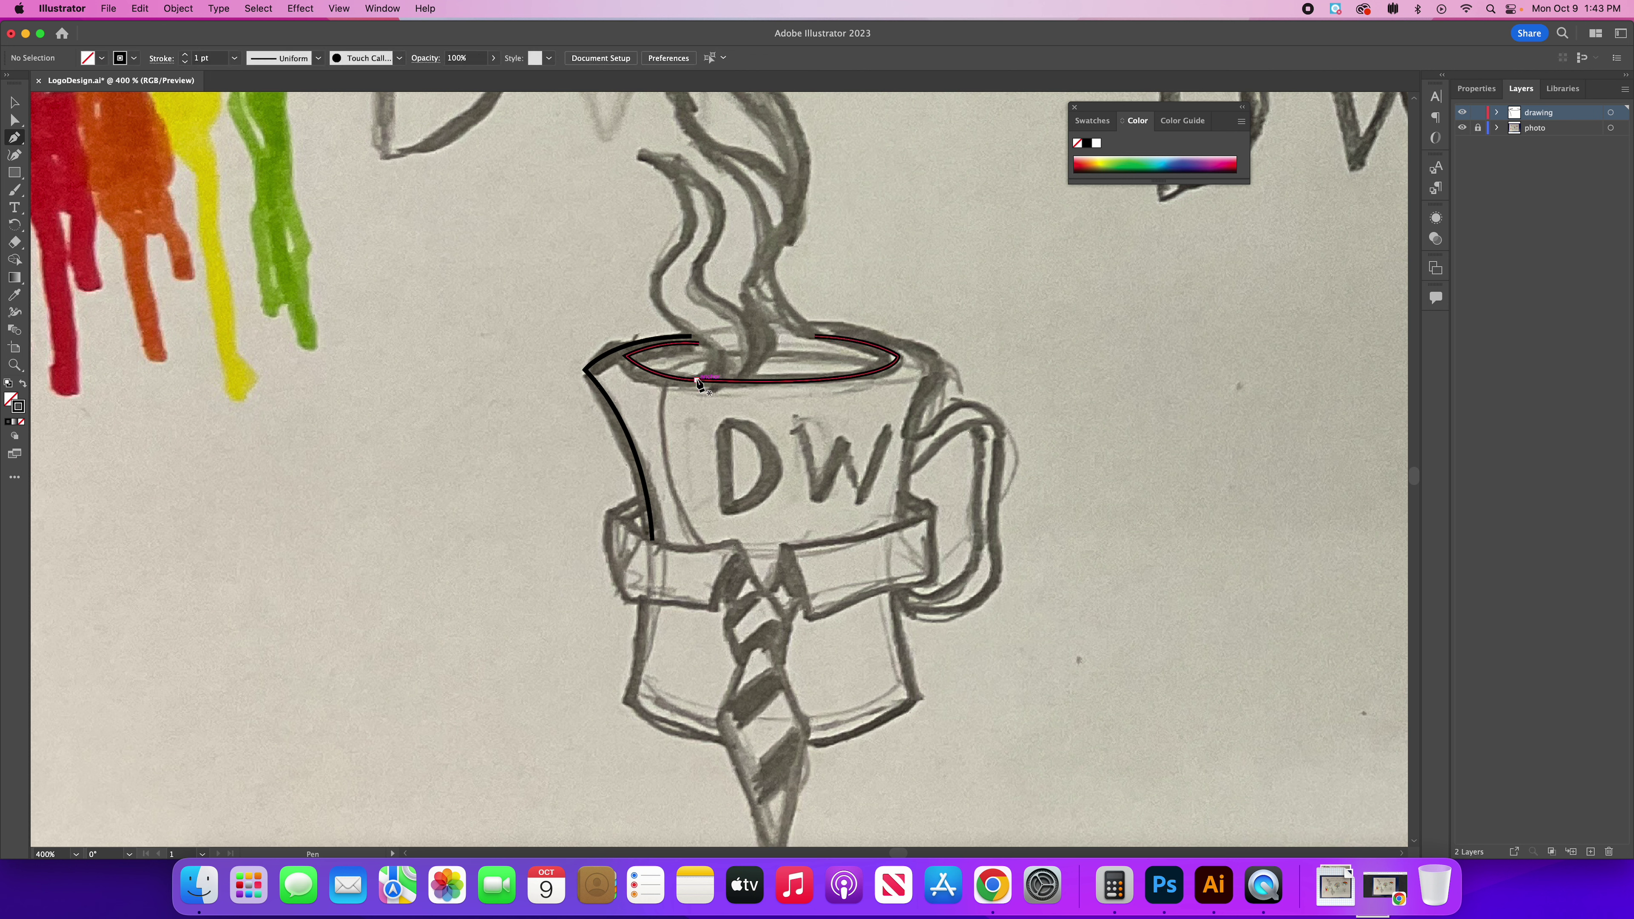
pyautogui.moveTo(696, 380); pyautogui.dragTo(626, 290)
pyautogui.click(678, 321)
# Step: Zoom in and nudge the steam curve's top anchor slightly left with Direct Selection
pyautogui.press('super+equal')
pyautogui.press('super+equal')
pyautogui.press('super+equal')
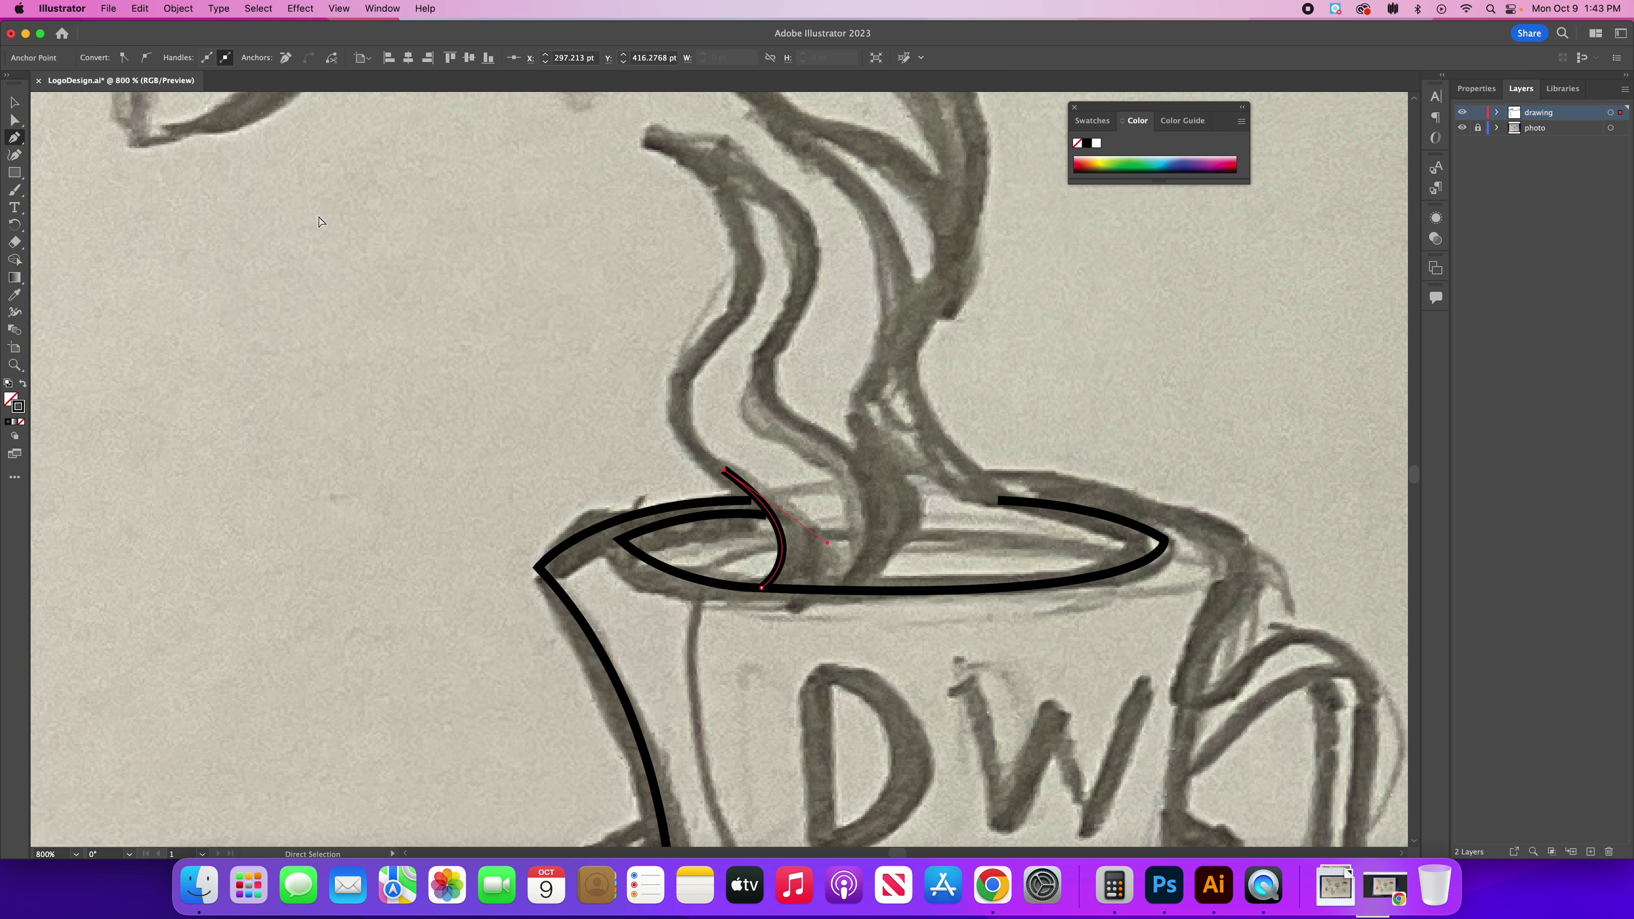
pyautogui.click(16, 121)
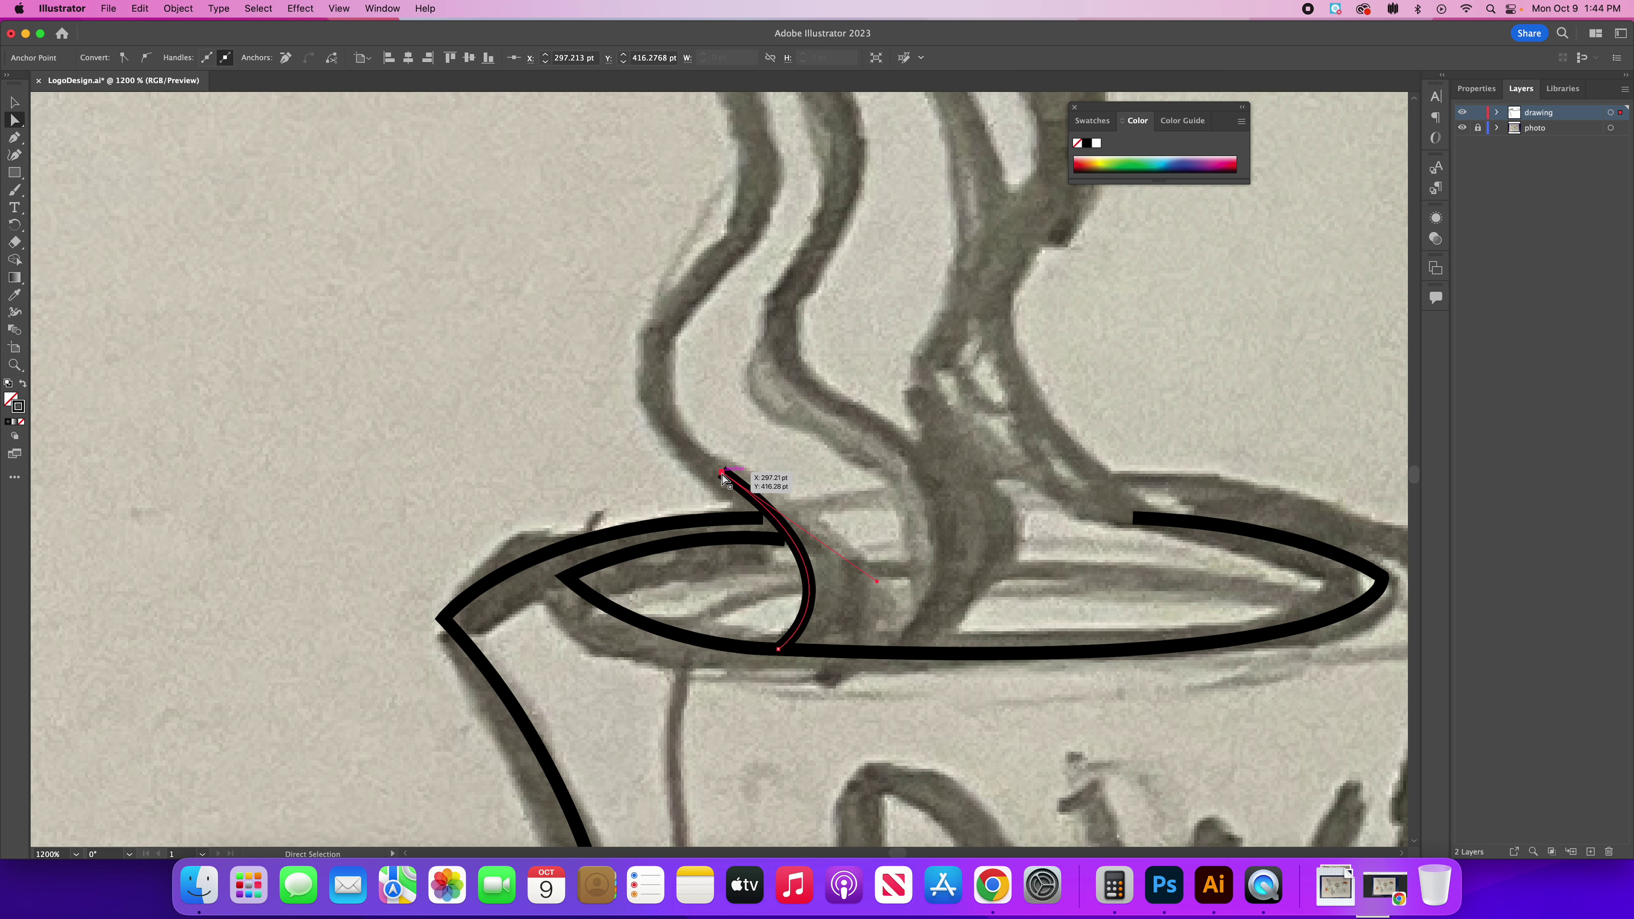
pyautogui.moveTo(721, 473); pyautogui.dragTo(713, 473)
pyautogui.scroll(-5, 567, 451)
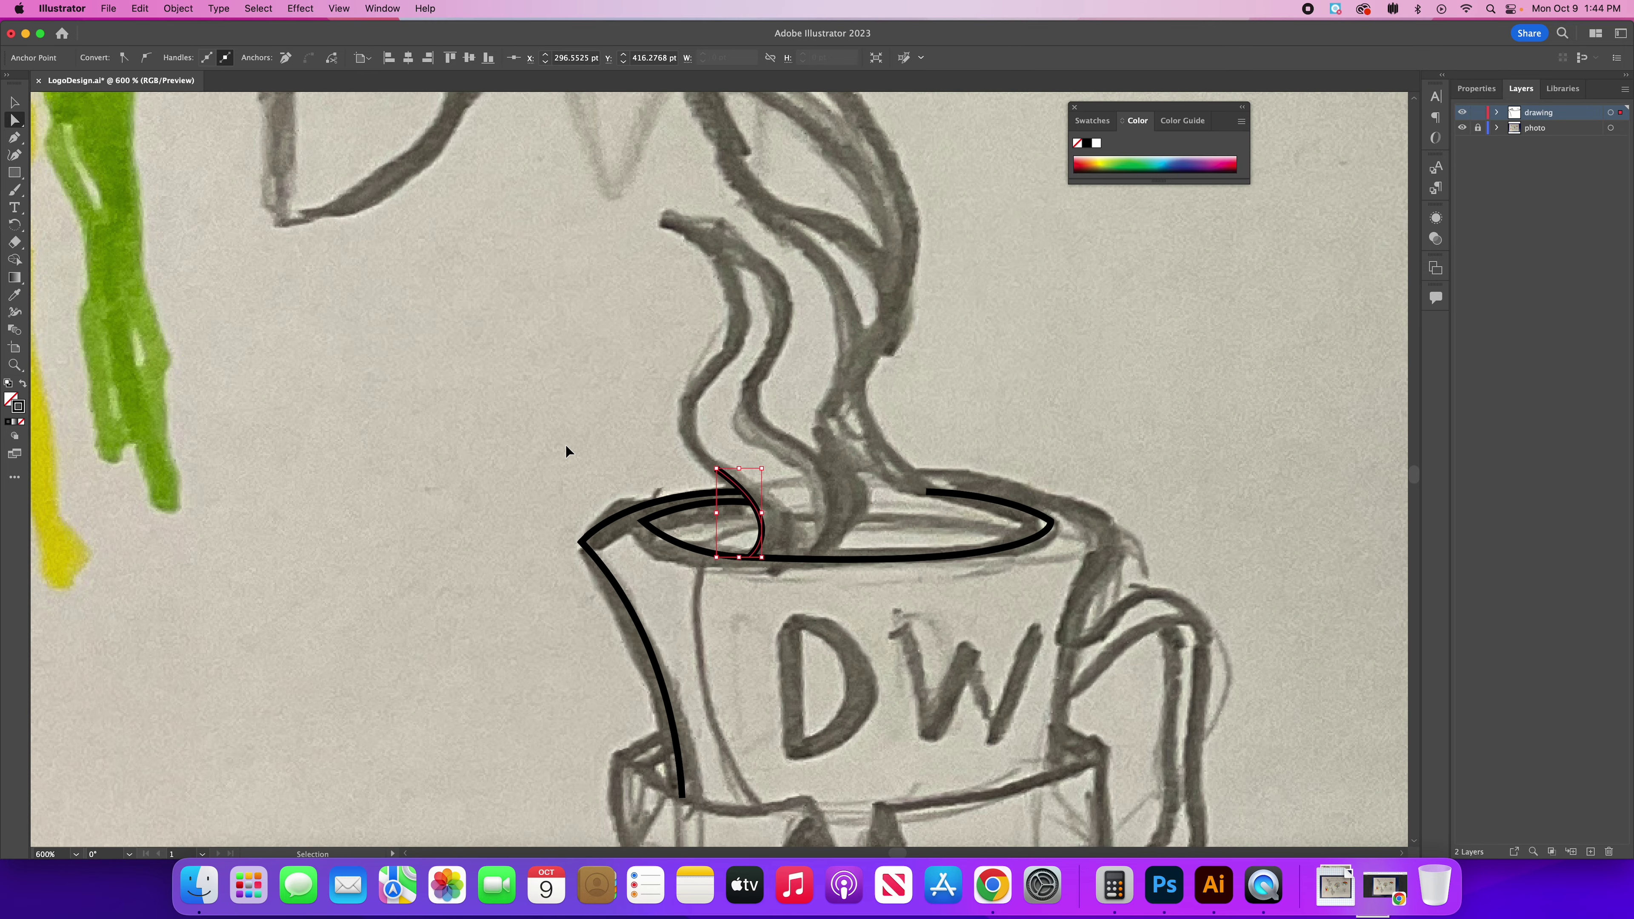
# Step: Continue the steam path from its top end with curved points through the upper bend and right edge
pyautogui.click(14, 137)
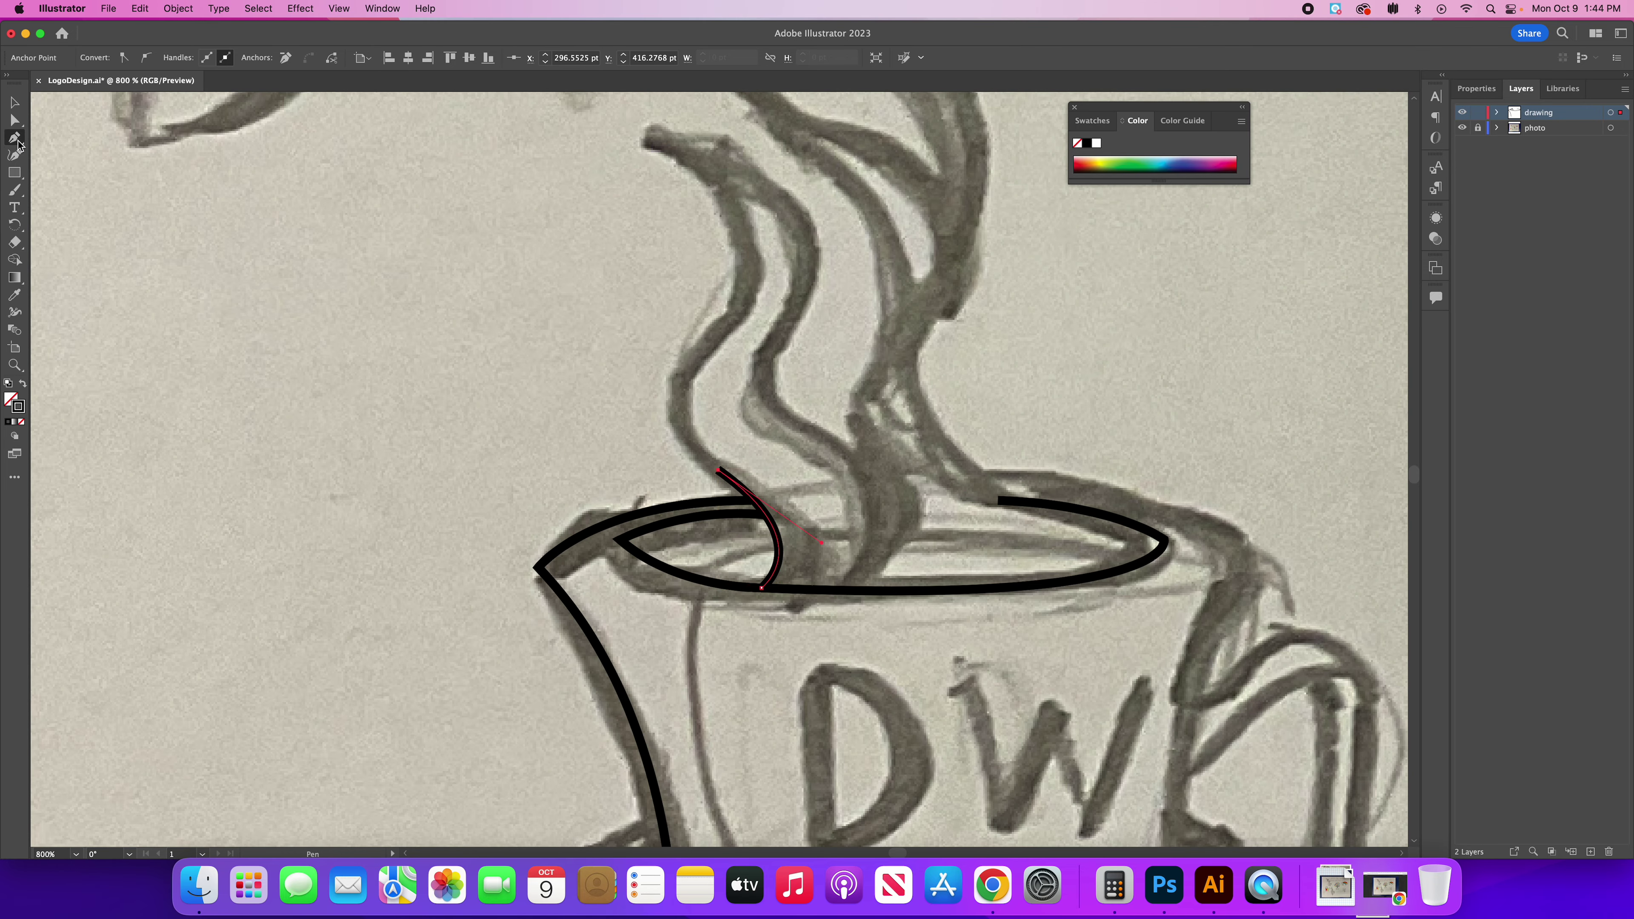
pyautogui.click(719, 470)
pyautogui.moveTo(706, 342); pyautogui.dragTo(780, 273)
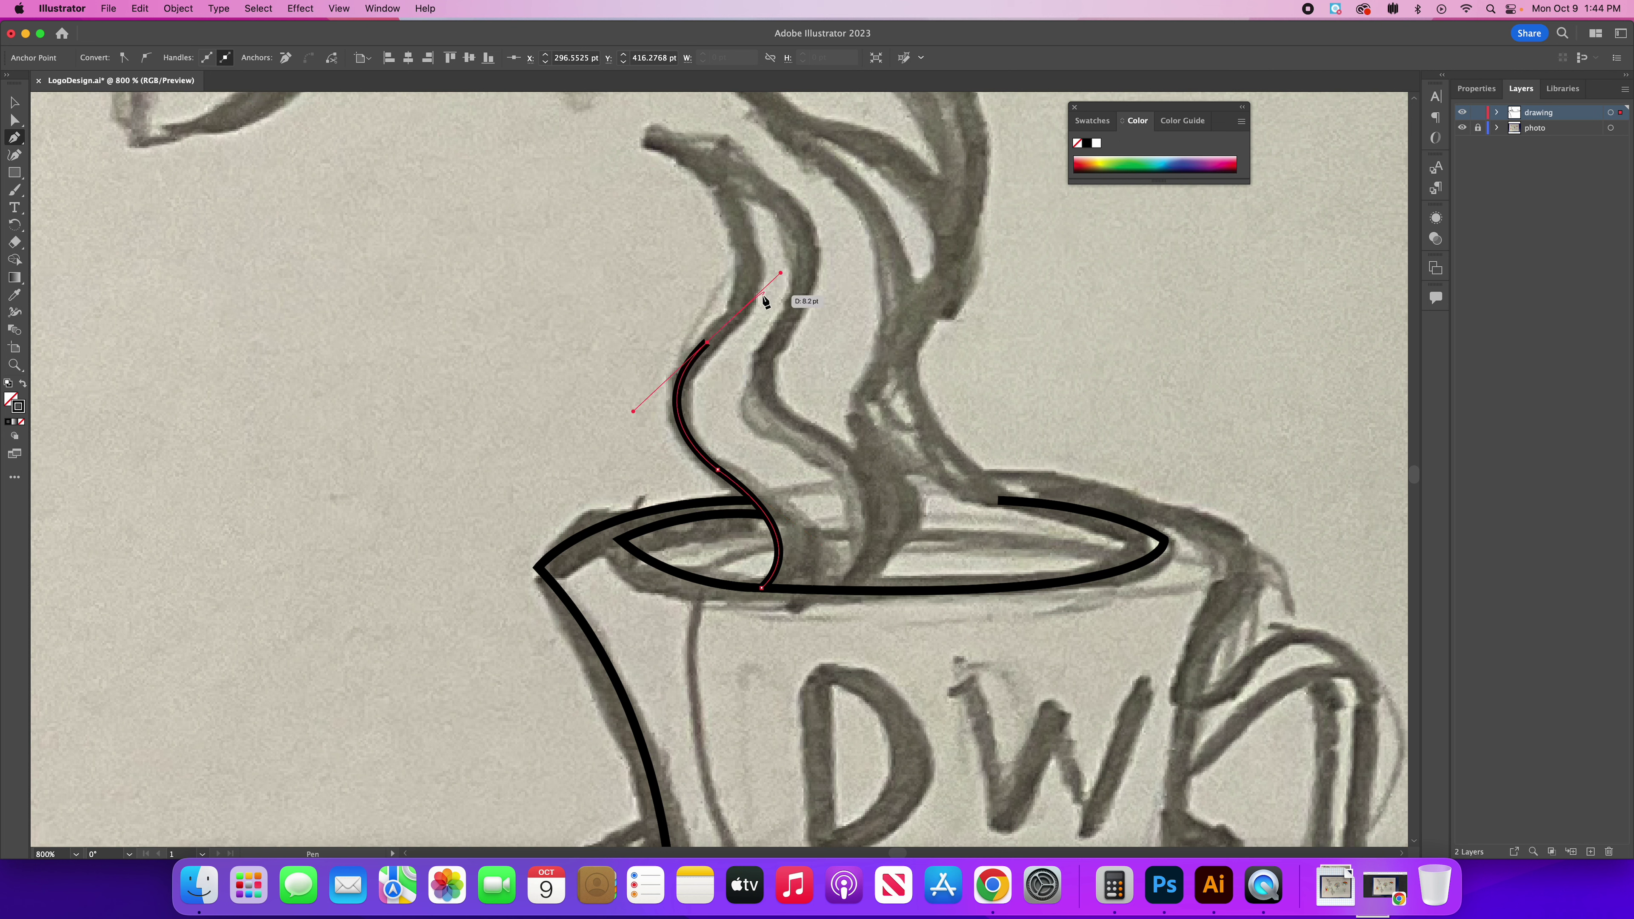
pyautogui.click(707, 342)
pyautogui.moveTo(656, 140); pyautogui.dragTo(495, 129)
pyautogui.click(658, 228)
pyautogui.moveTo(812, 358)
pyautogui.mouseDown()
pyautogui.moveTo(866, 530)
pyautogui.moveTo(816, 472)
pyautogui.moveTo(809, 364)
pyautogui.mouseUp()
pyautogui.moveTo(714, 498); pyautogui.dragTo(837, 531)
# Step: Bring the steam's right side down to the rim, close the wisp shape, and deselect it
pyautogui.moveTo(926, 570); pyautogui.dragTo(925, 559)
pyautogui.click(837, 531)
pyautogui.moveTo(918, 598); pyautogui.dragTo(807, 713)
pyautogui.click(918, 597)
pyautogui.click(861, 680)
pyautogui.click(762, 675)
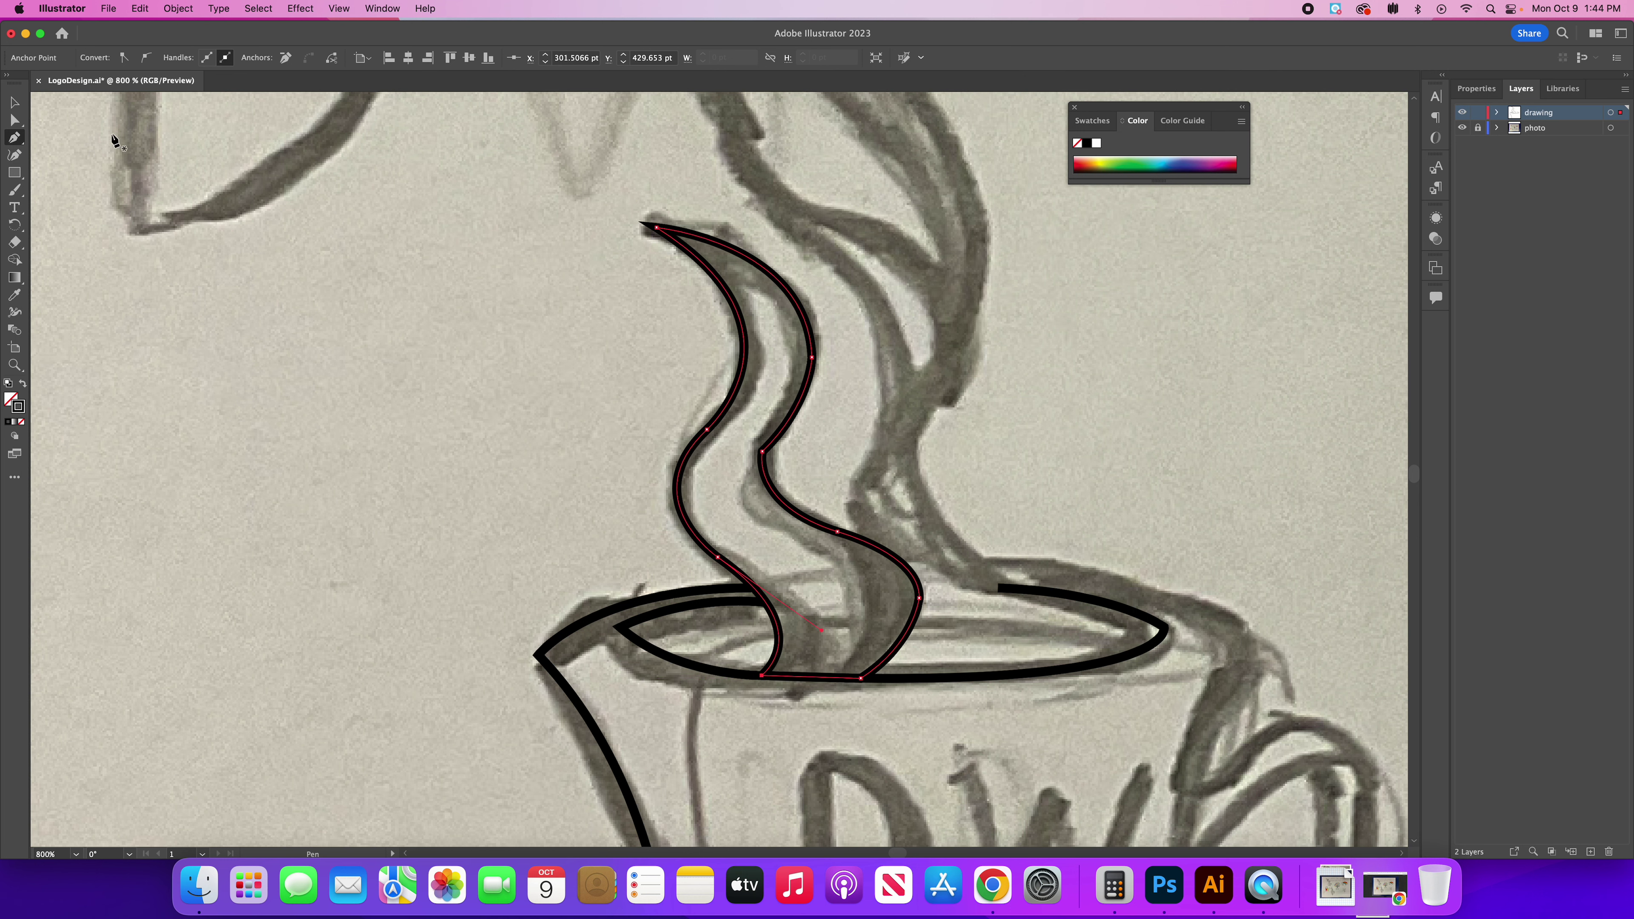
pyautogui.click(14, 101)
pyautogui.click(333, 260)
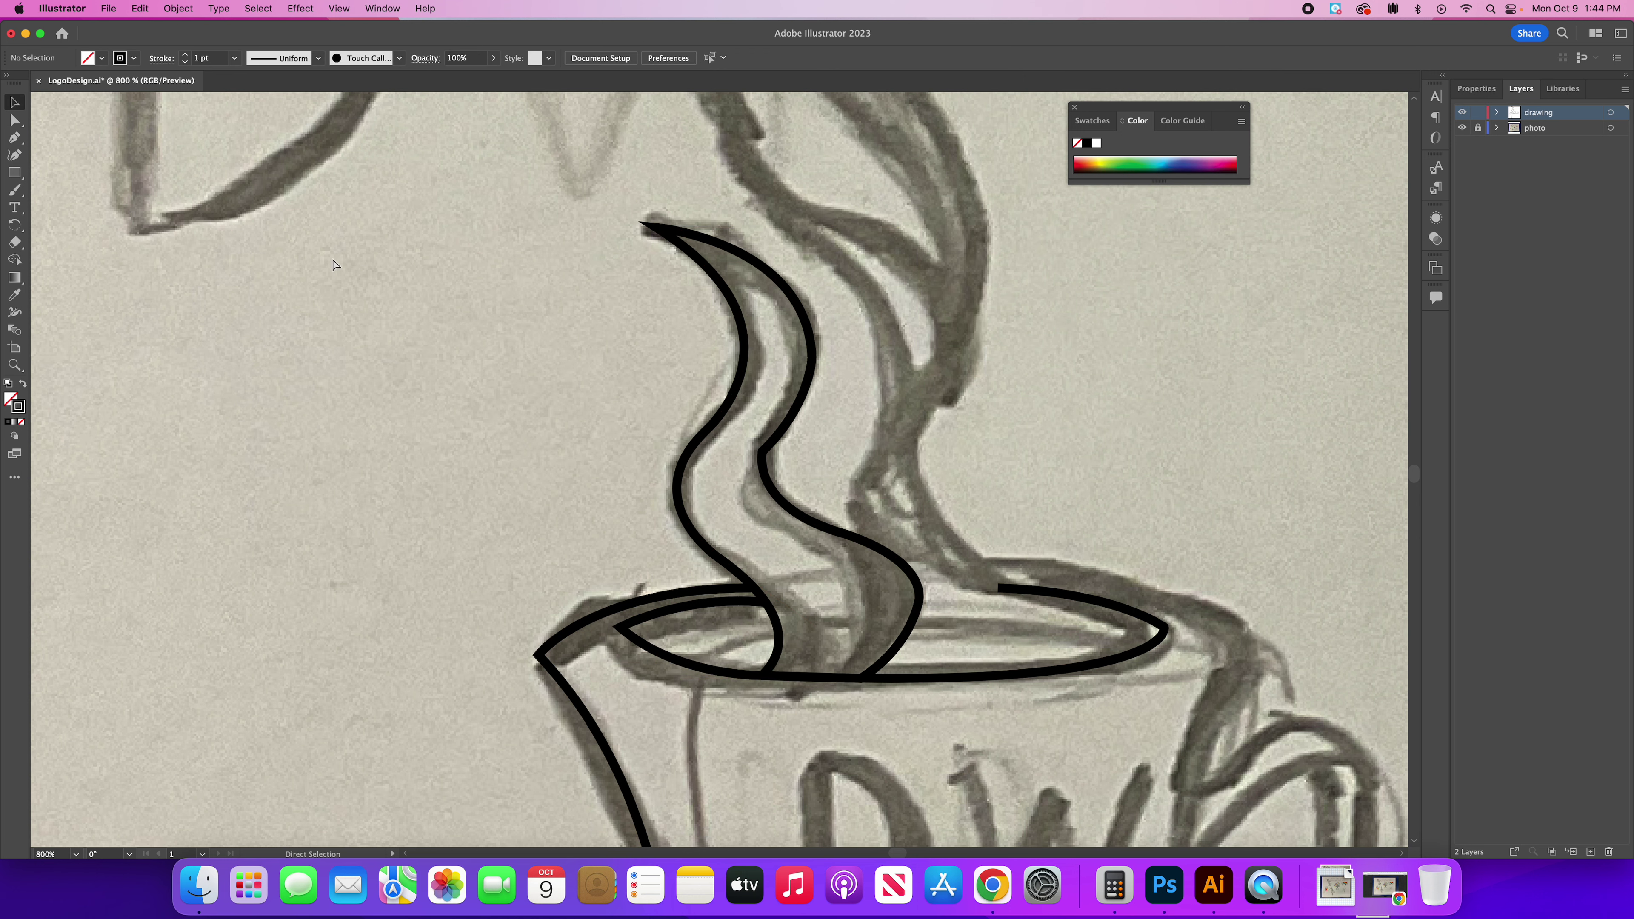
# Step: Select the steam swirl, swap its fill and stroke, and fill it with grey #999999
pyautogui.press('super+minus')
pyautogui.scroll(-3, 437, 349)
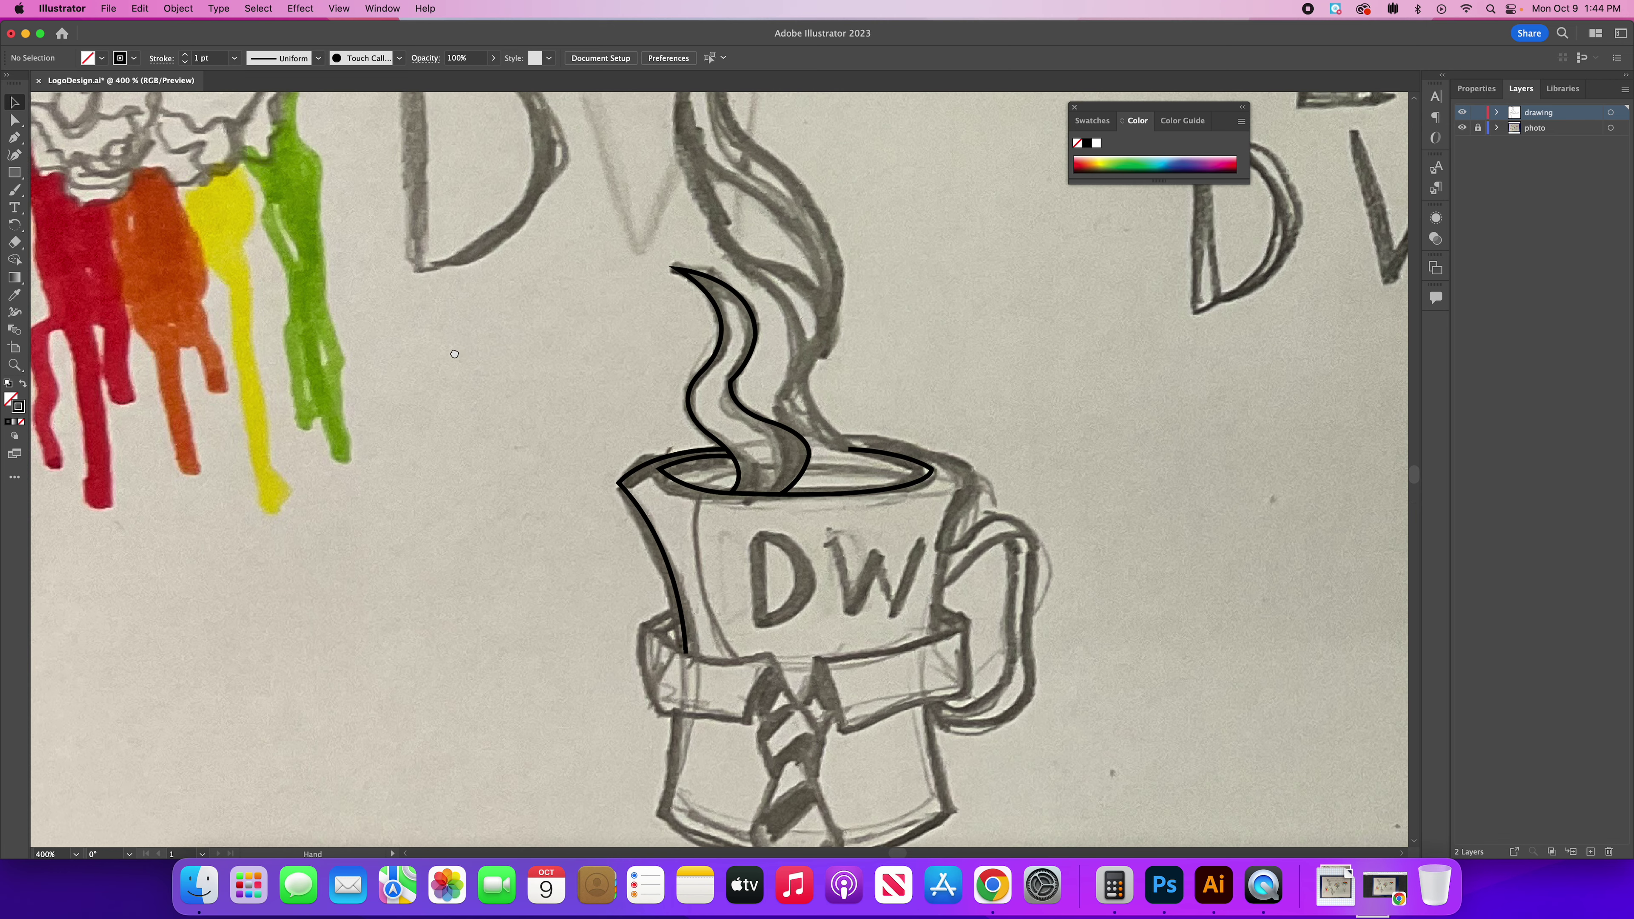
pyautogui.scroll(-2, 454, 348)
pyautogui.click(687, 335)
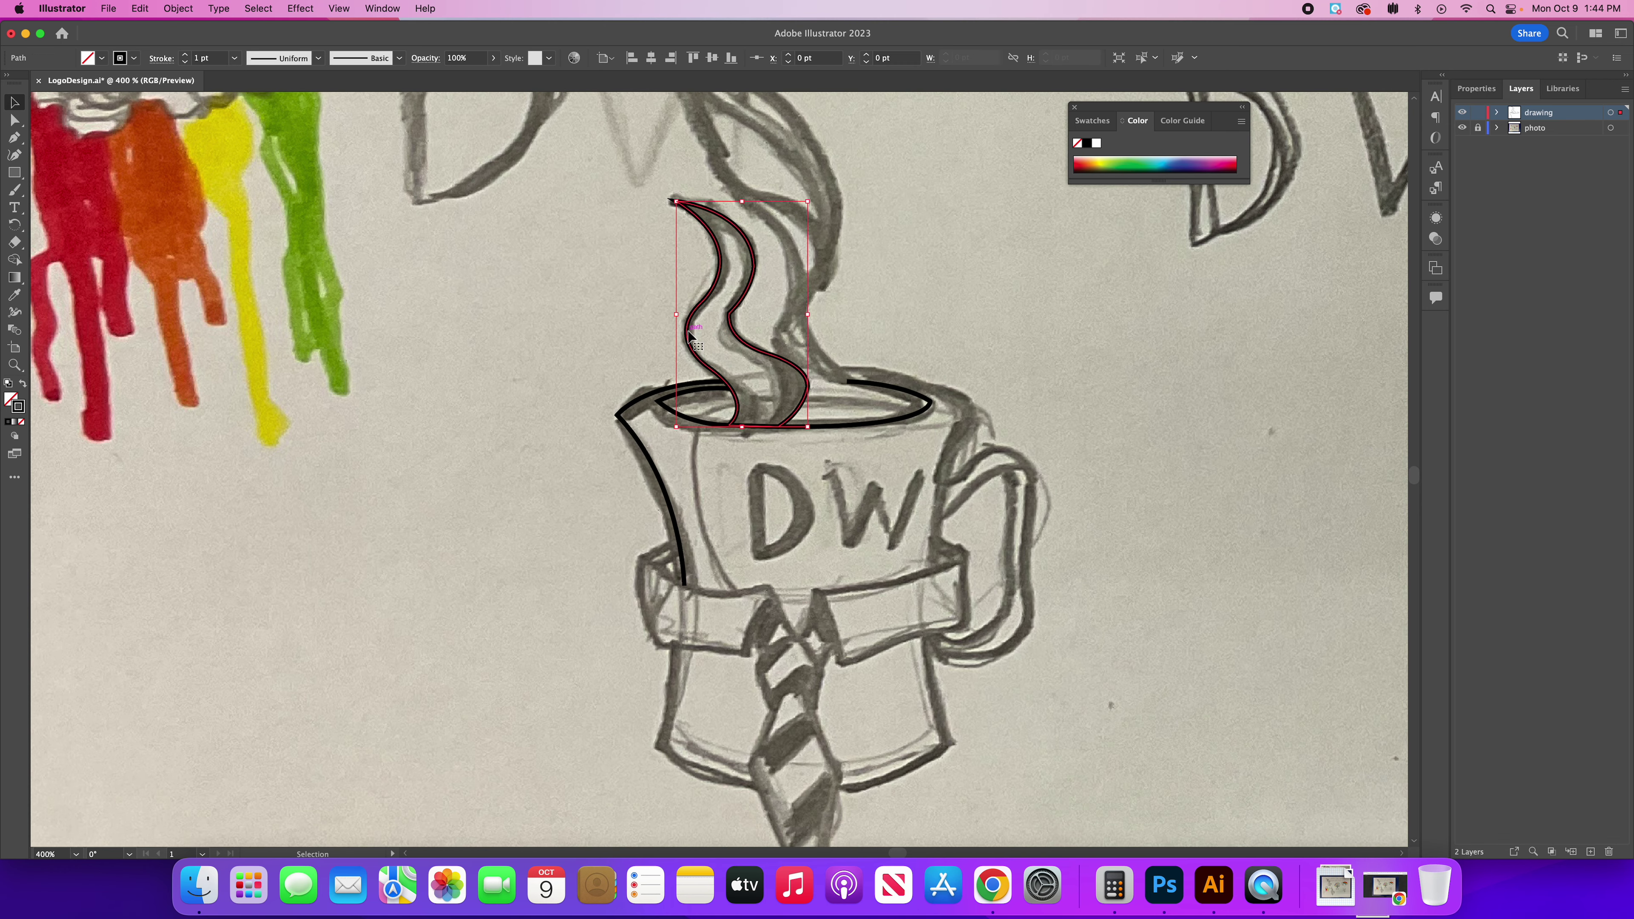
pyautogui.click(23, 385)
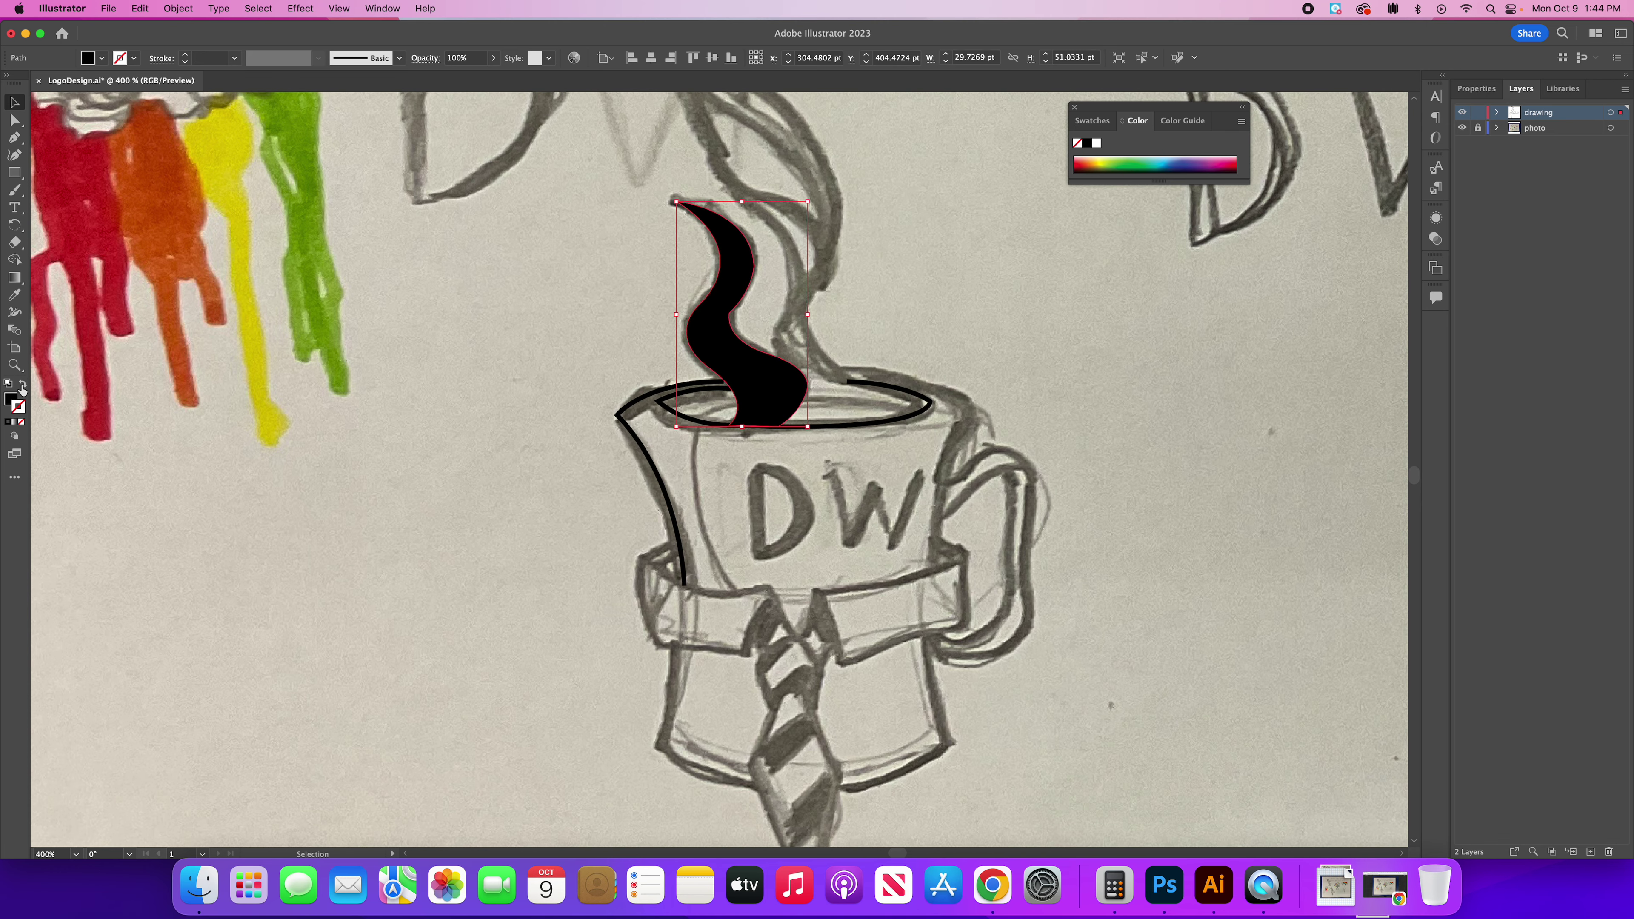
pyautogui.doubleClick(10, 401)
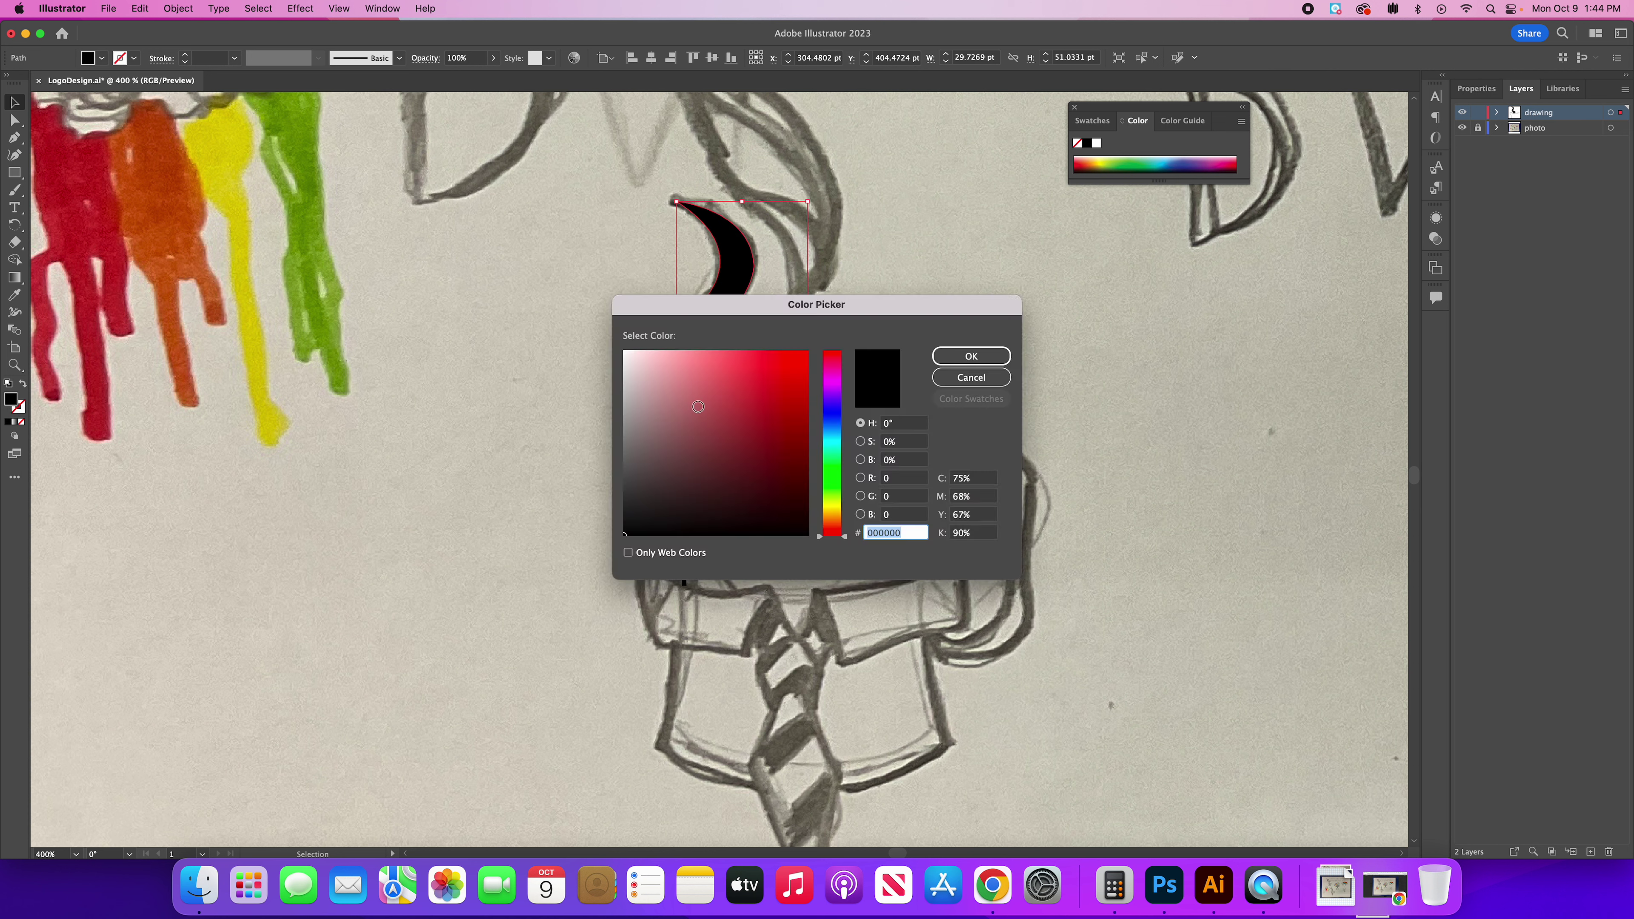
pyautogui.write('999999')
pyautogui.write('939393')
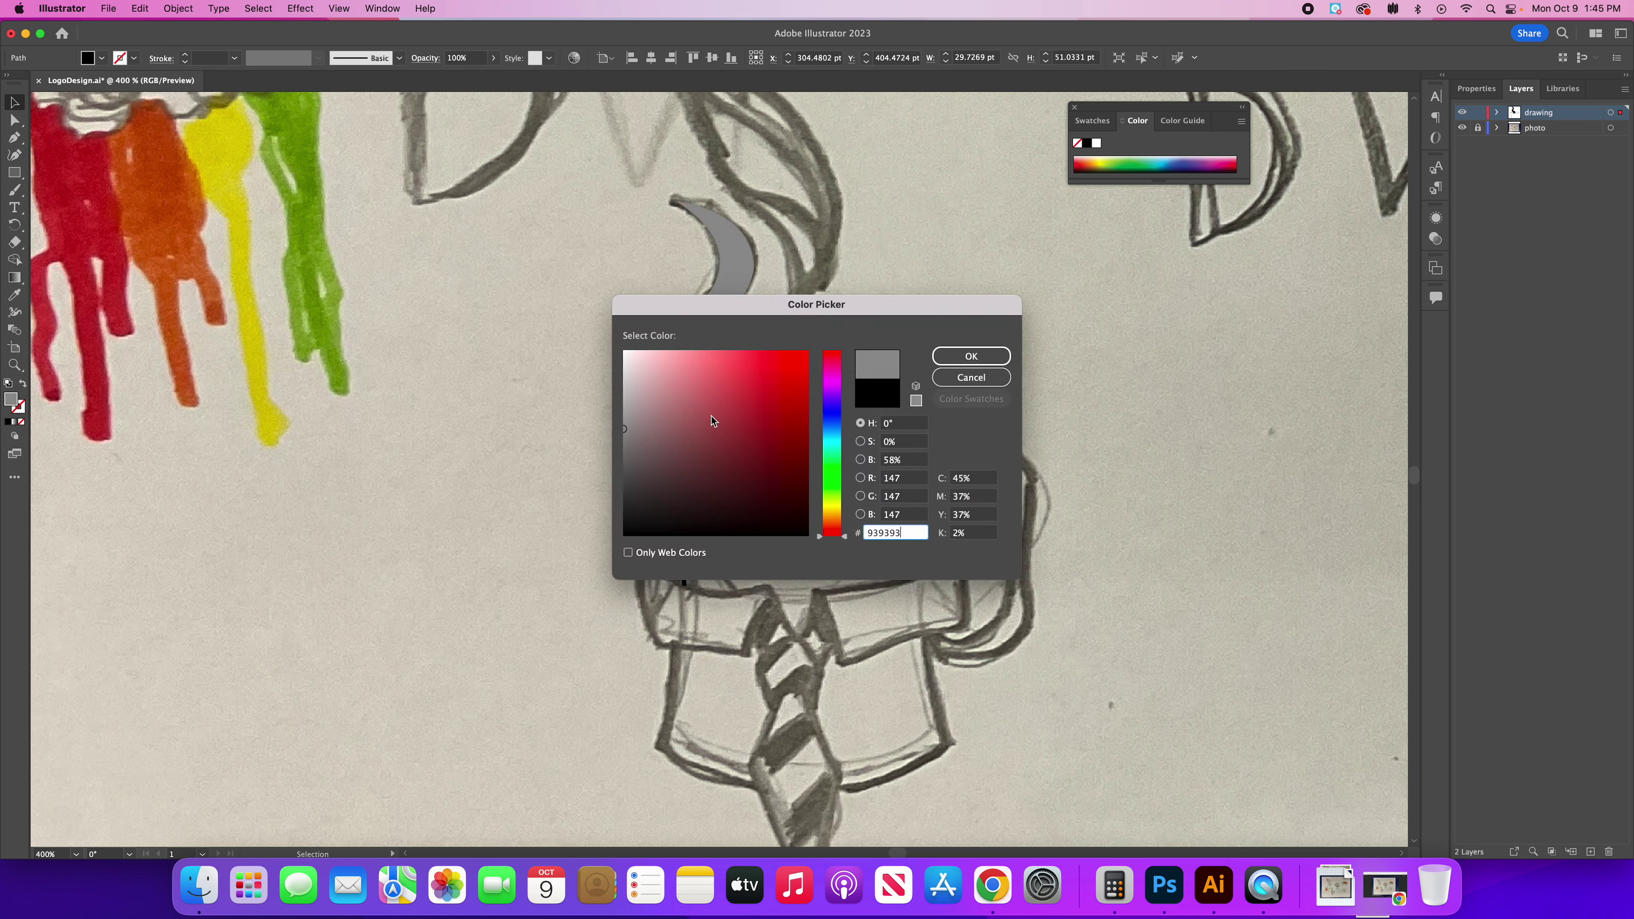
pyautogui.click(973, 358)
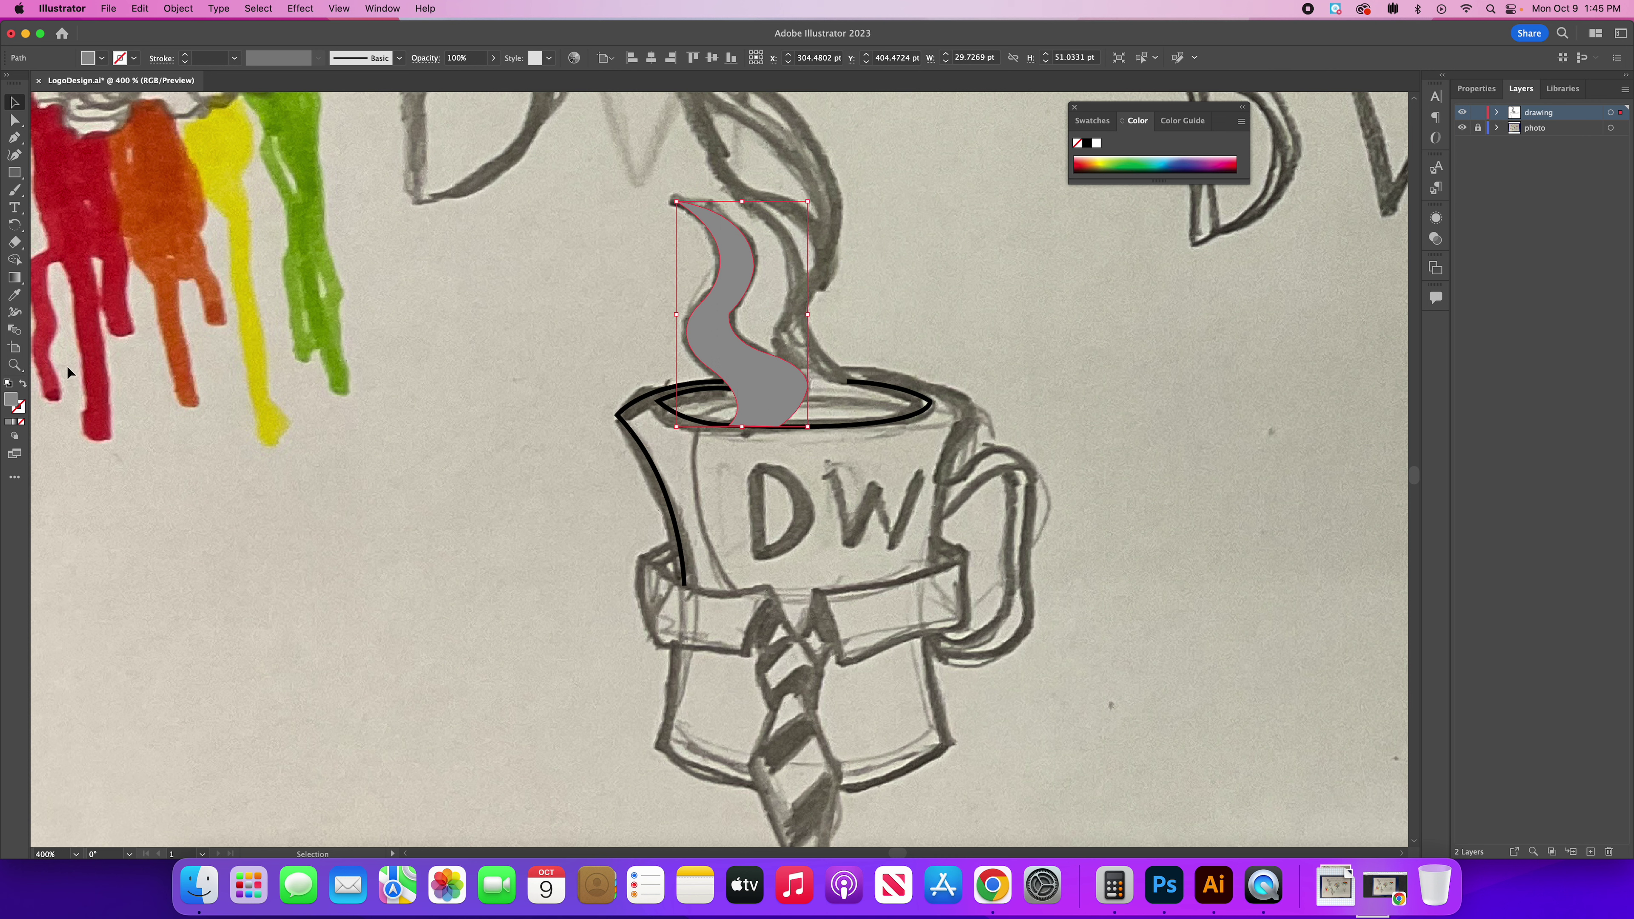
# Step: Try a gradient fill, then undo back to an unfilled black outline and deselect
pyautogui.click(18, 423)
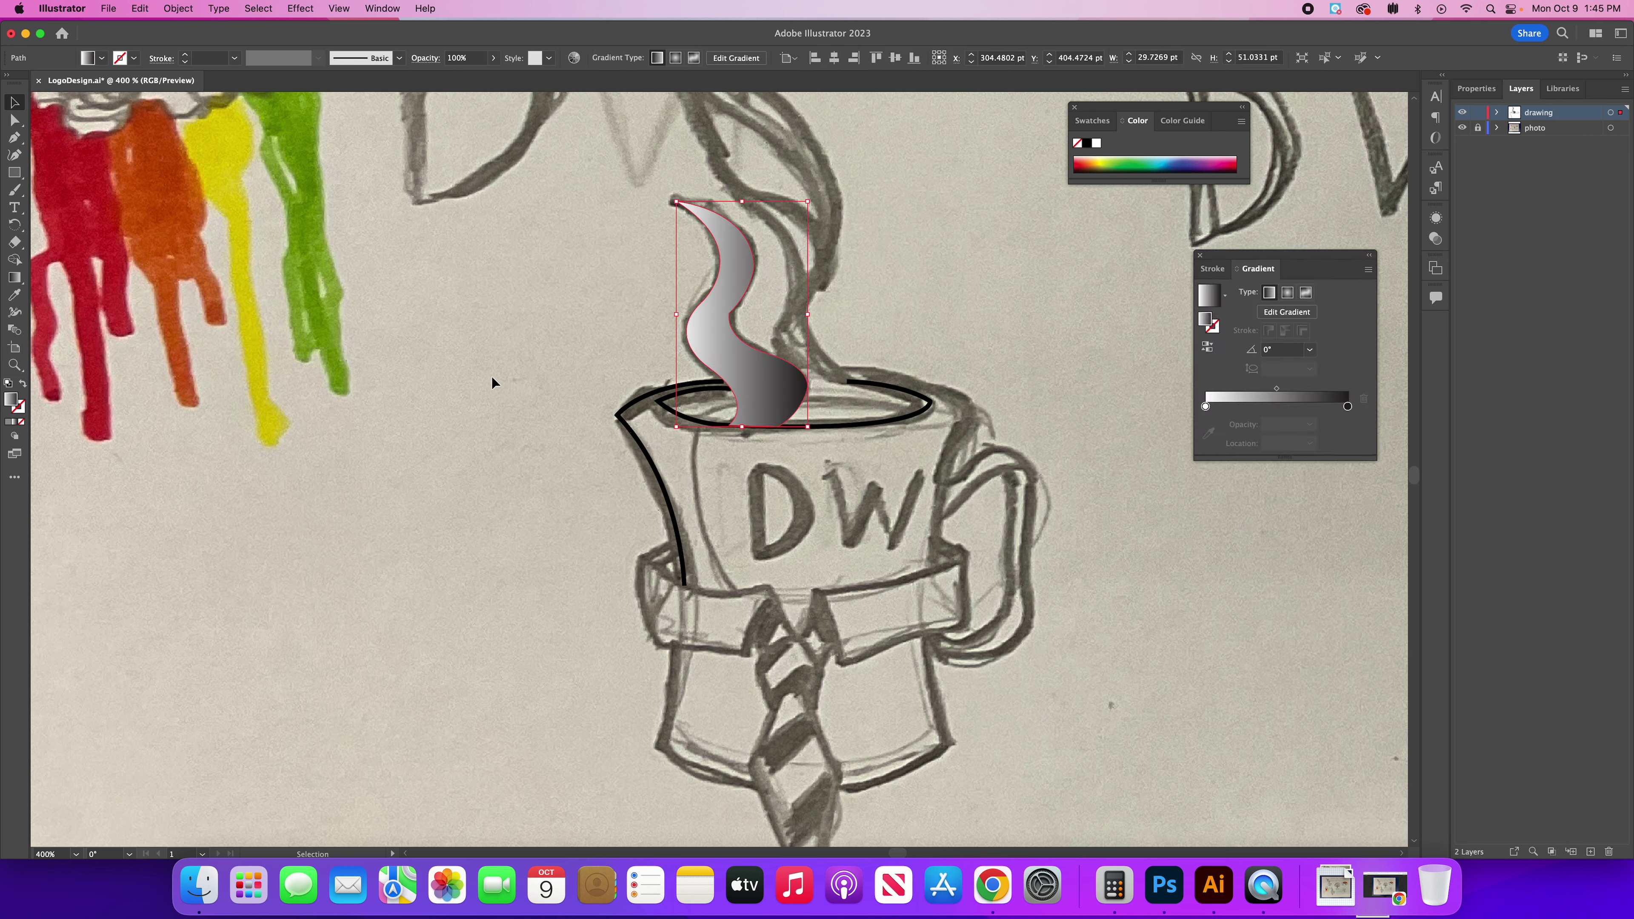
pyautogui.press('a')
pyautogui.press('super+z')
pyautogui.press('super+z')
pyautogui.press('super+z')
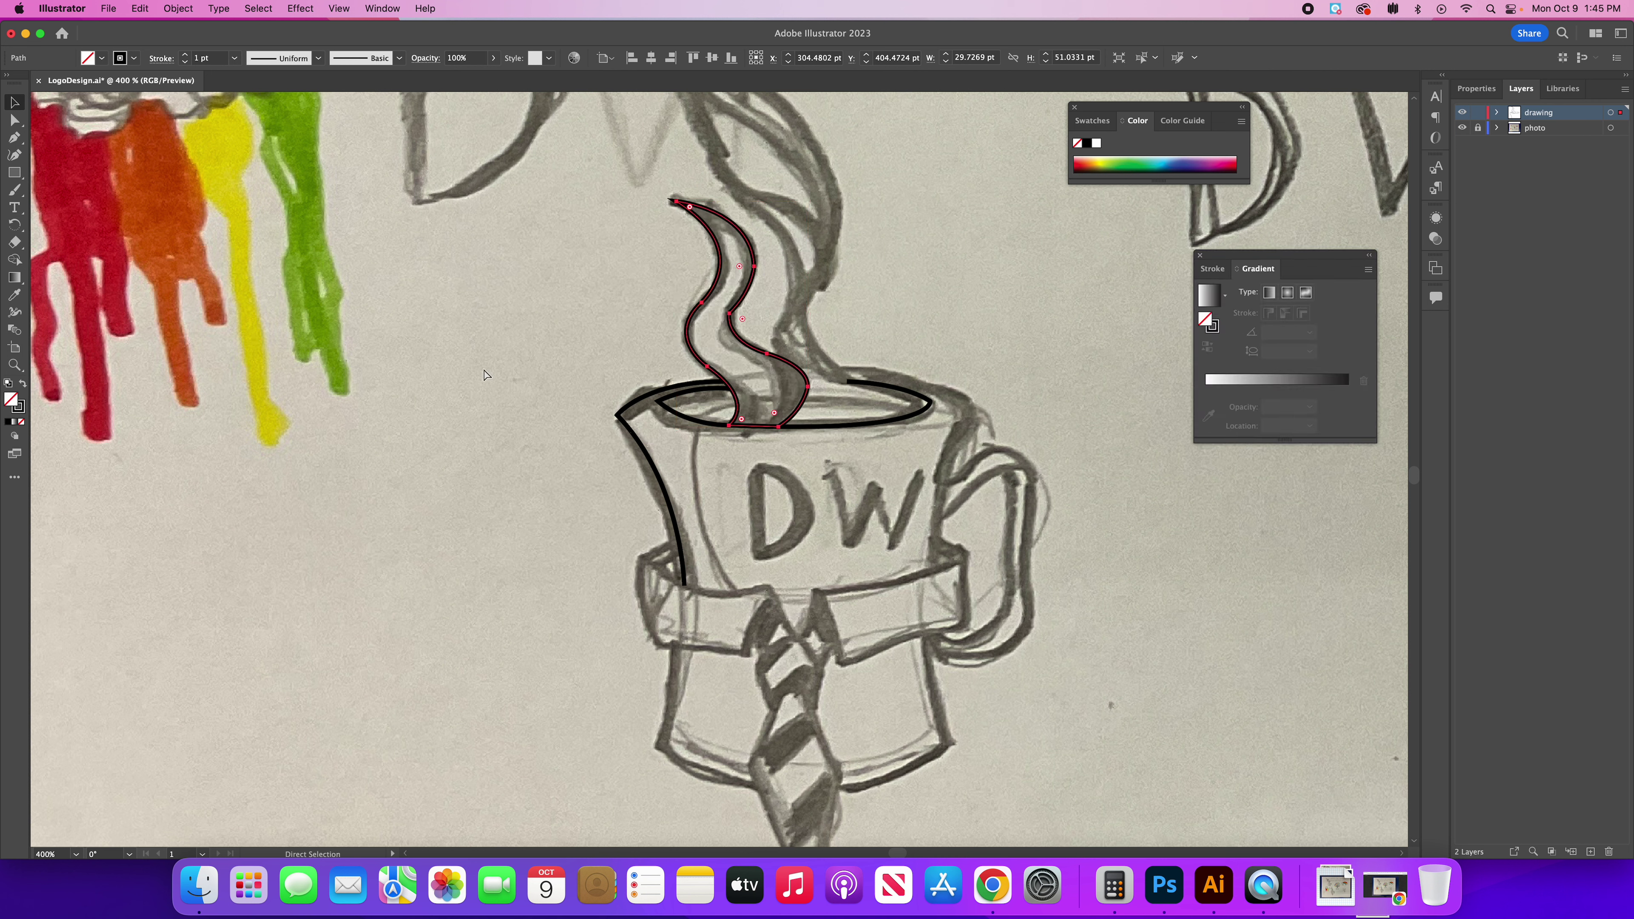
pyautogui.press('v')
pyautogui.click(502, 231)
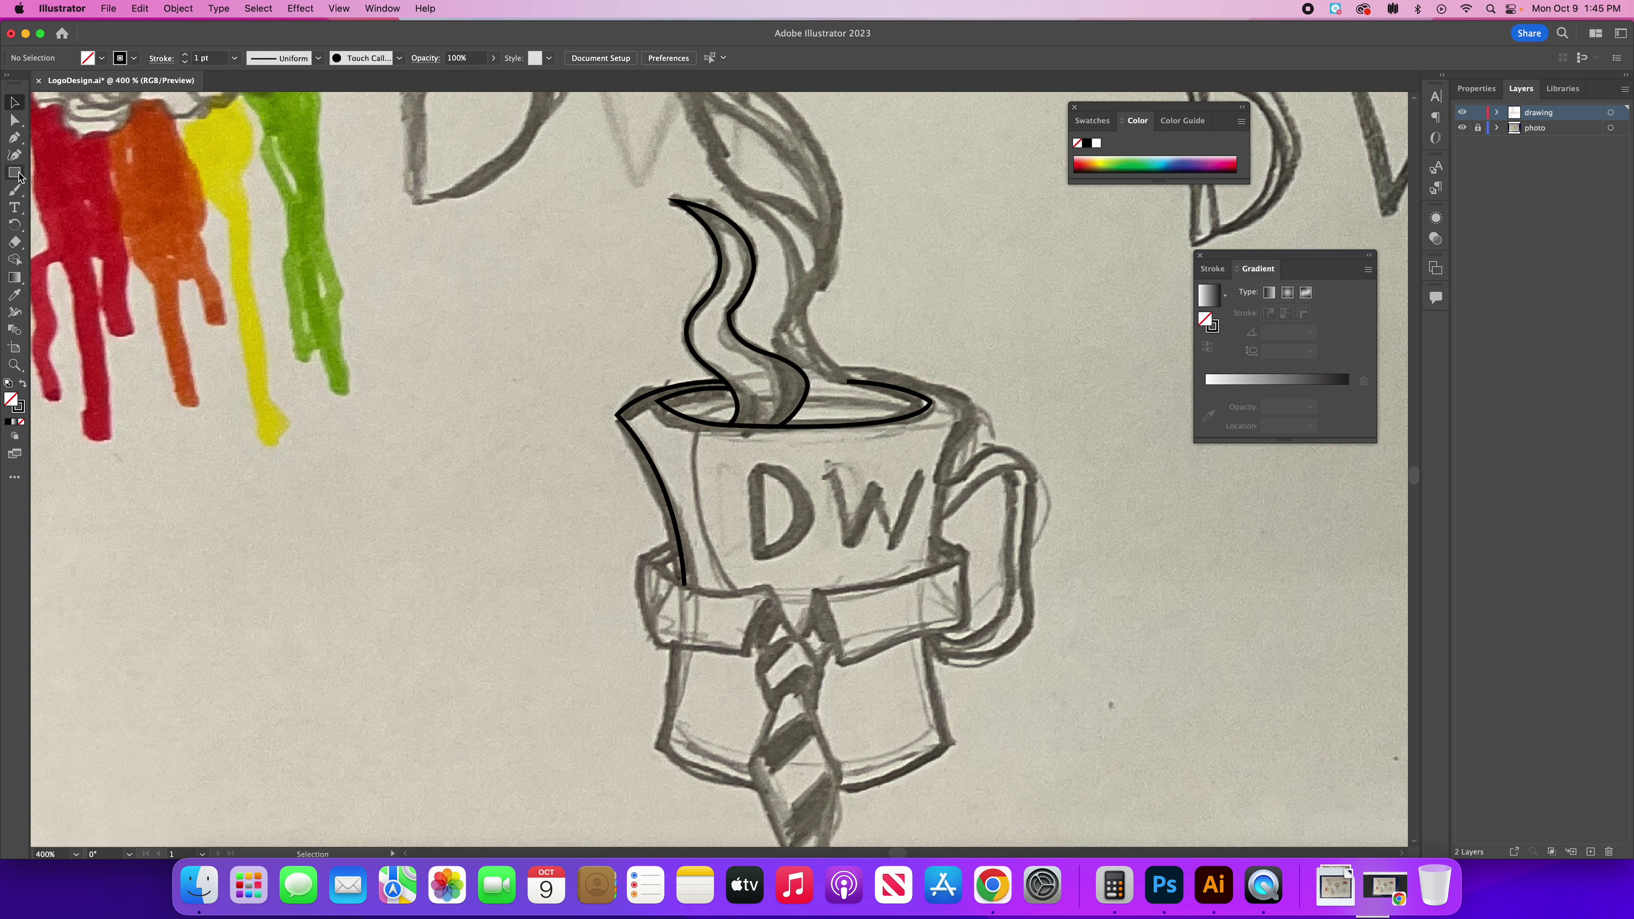
# Step: Start a Pen path where the collar meets the tie and trace the top edge to the flap's left tip
pyautogui.click(14, 137)
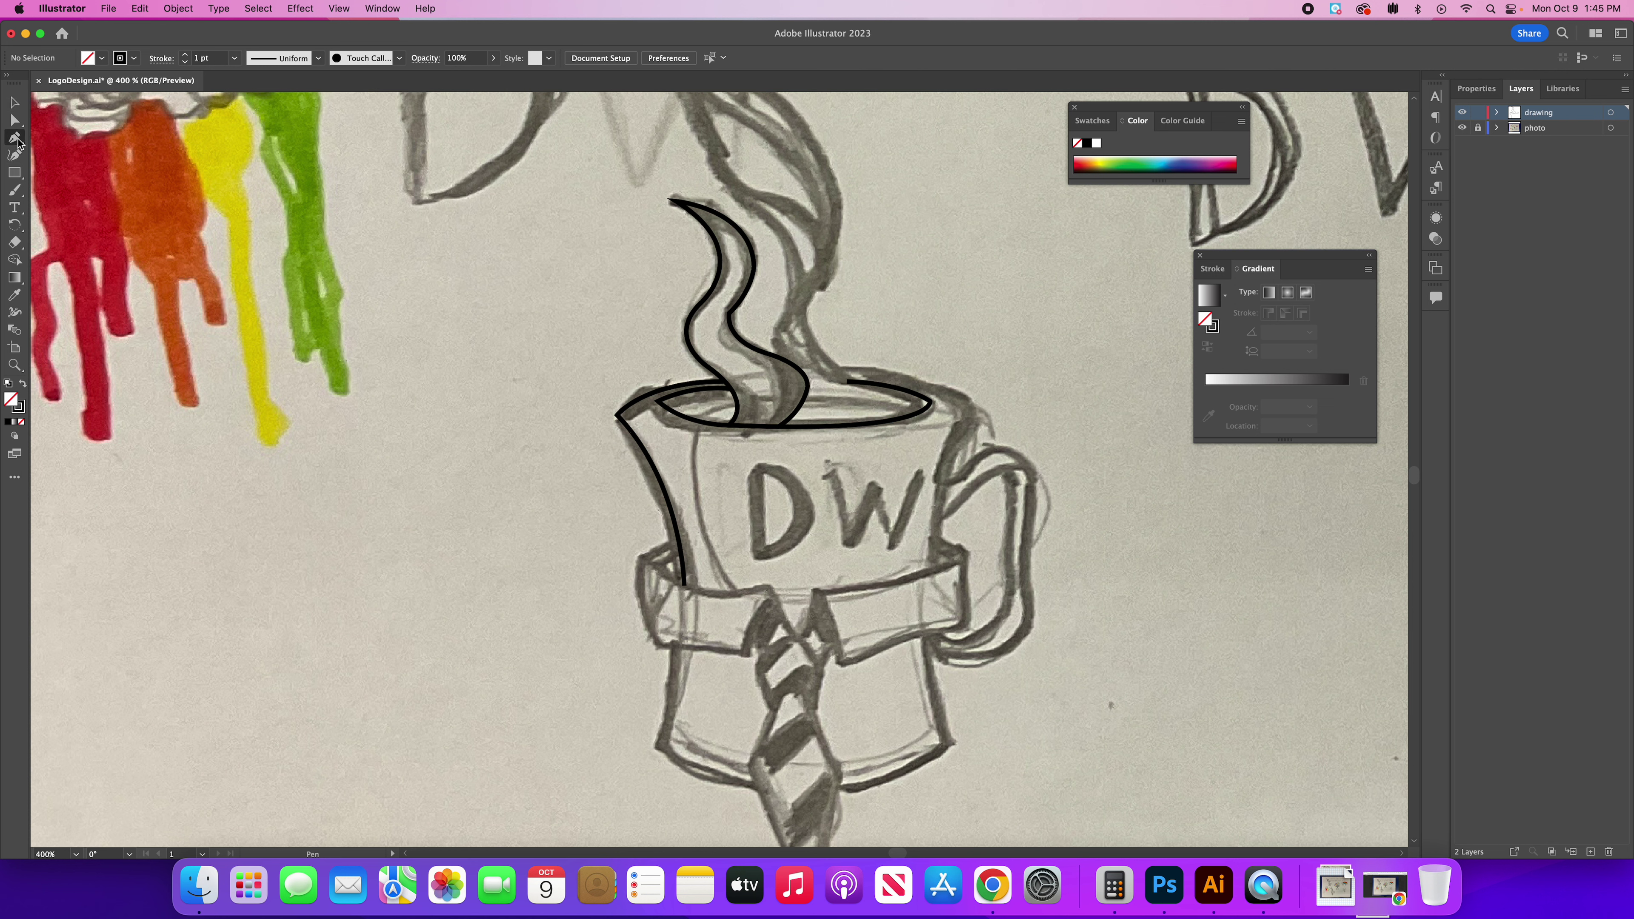
pyautogui.click(795, 639)
pyautogui.moveTo(769, 586); pyautogui.dragTo(762, 571)
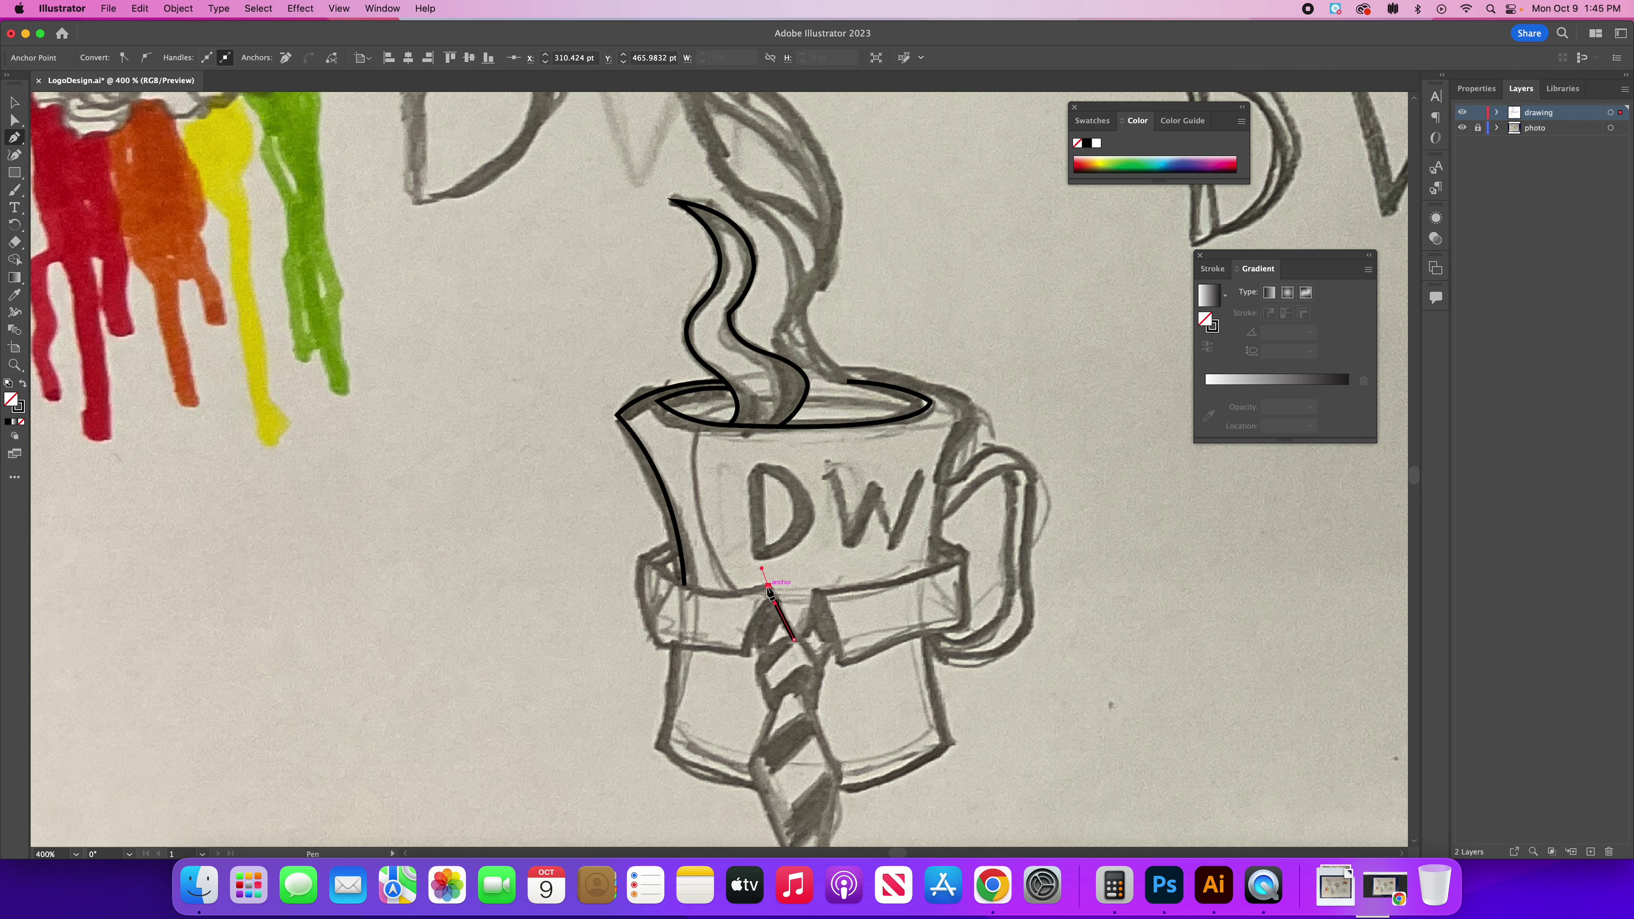
pyautogui.click(768, 587)
pyautogui.moveTo(653, 564); pyautogui.dragTo(584, 514)
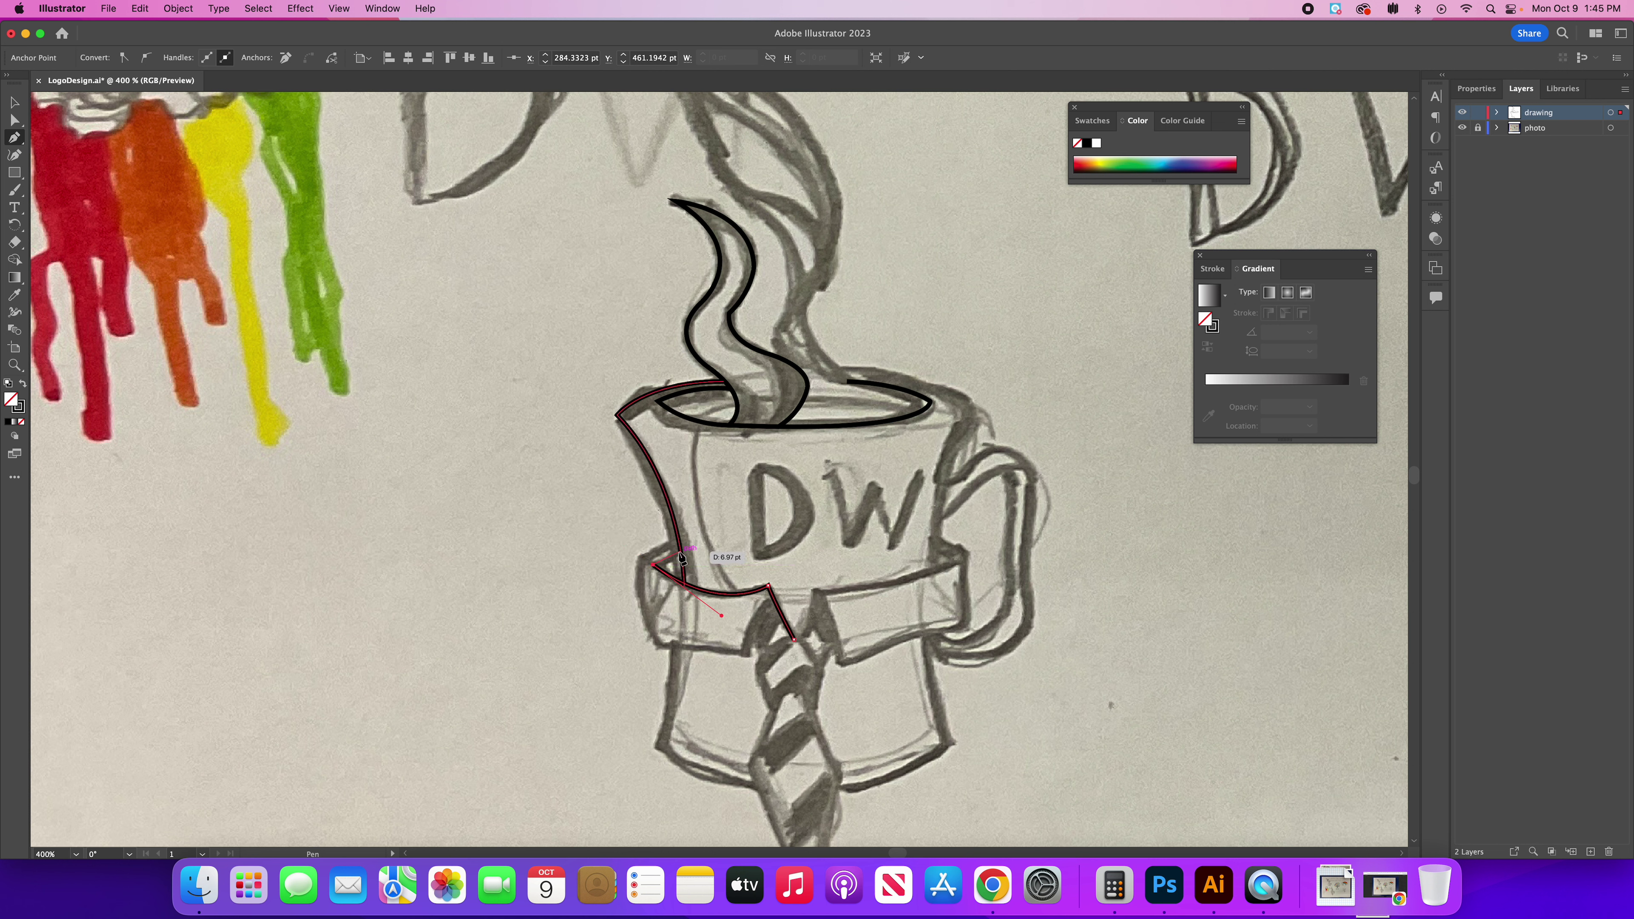
pyautogui.moveTo(682, 552)
pyautogui.mouseDown()
pyautogui.moveTo(642, 560)
pyautogui.moveTo(652, 578)
pyautogui.moveTo(640, 562)
pyautogui.moveTo(697, 566)
pyautogui.moveTo(678, 542)
pyautogui.moveTo(646, 566)
pyautogui.mouseUp()
pyautogui.click(641, 559)
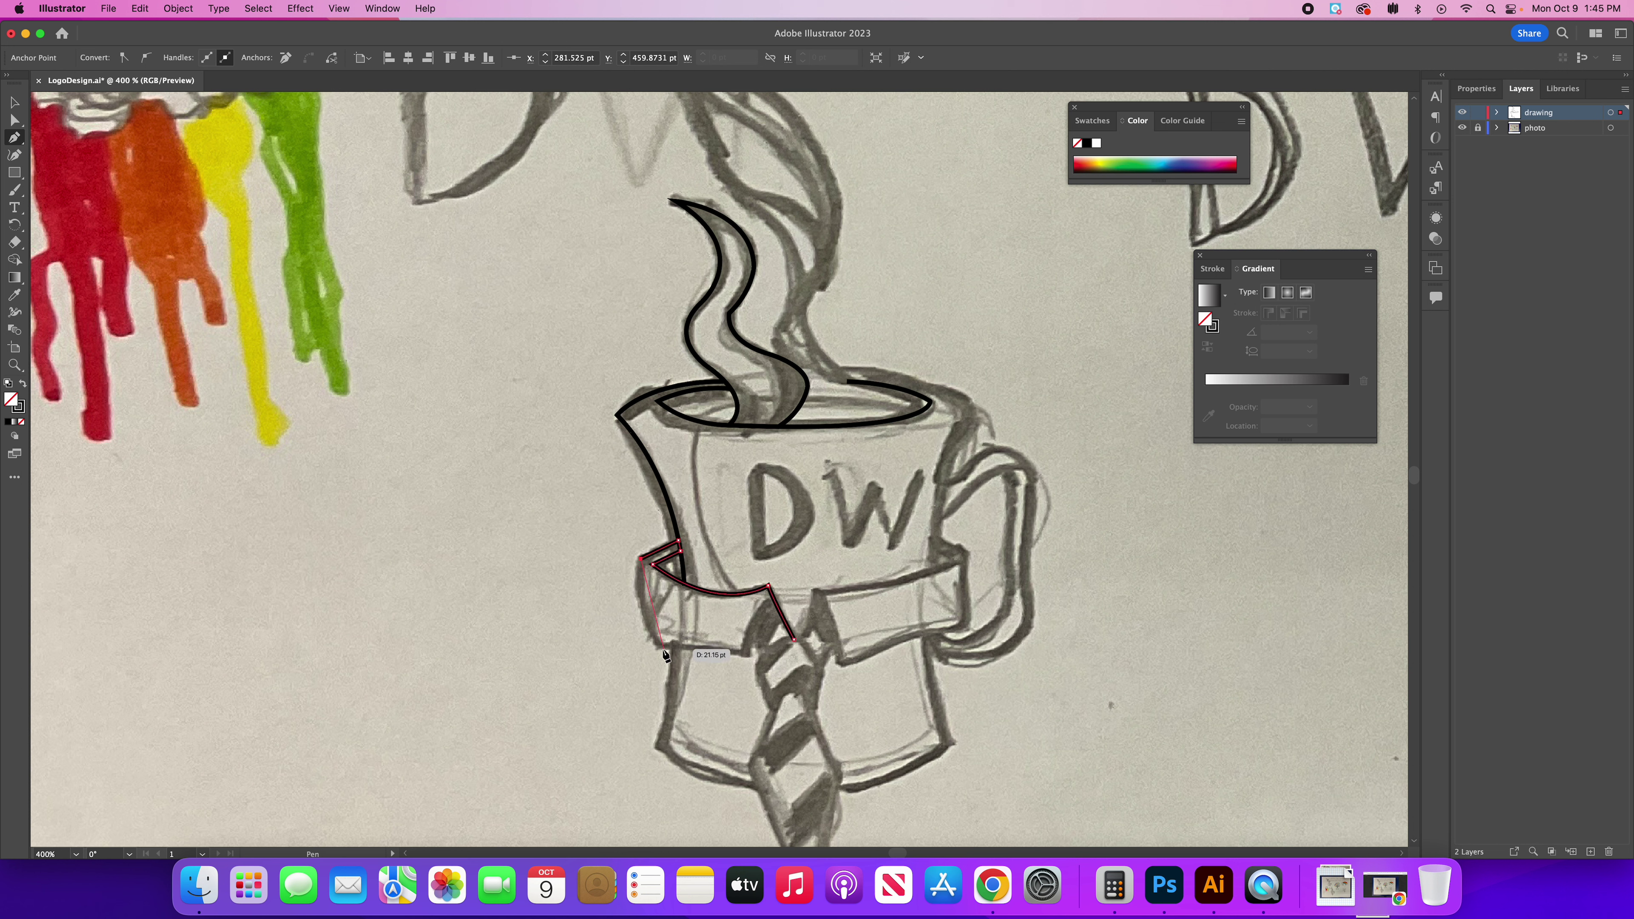
# Step: Trace down the flap's left edge and along its bottom, closing the collar shape at its start point
pyautogui.moveTo(658, 646); pyautogui.dragTo(692, 683)
pyautogui.click(658, 645)
pyautogui.click(745, 657)
pyautogui.moveTo(769, 603)
pyautogui.mouseDown()
pyautogui.moveTo(791, 593)
pyautogui.moveTo(771, 605)
pyautogui.mouseUp()
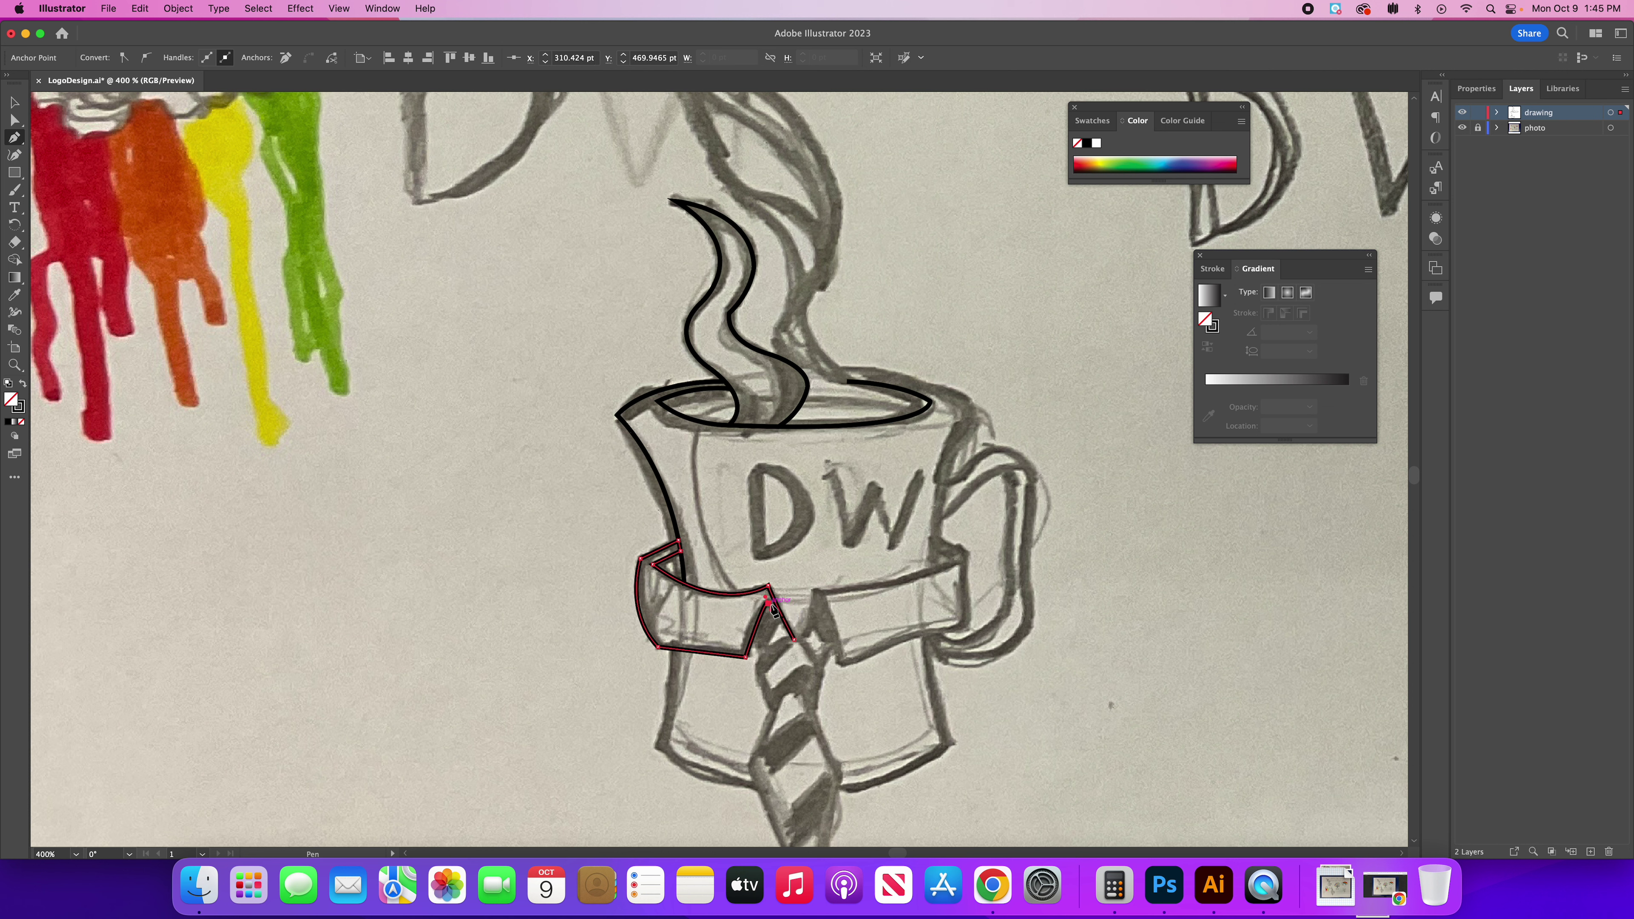
pyautogui.click(794, 639)
# Step: Deselect the collar outline and settle the view at 300% zoom
pyautogui.click(14, 102)
pyautogui.click(524, 504)
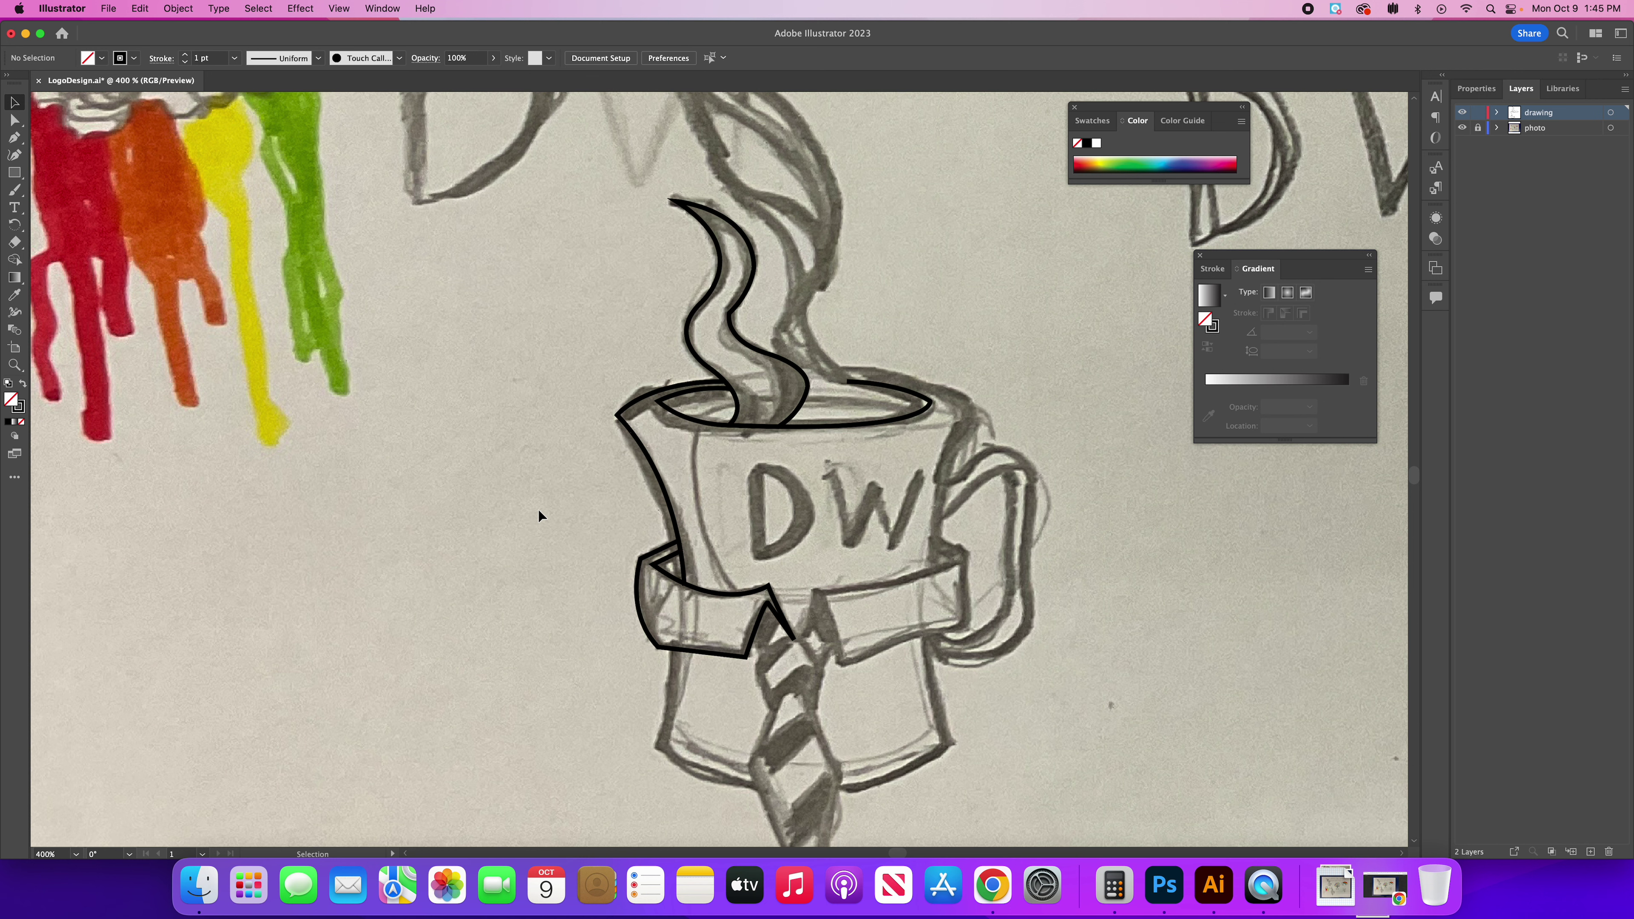
pyautogui.press('super+minus')
pyautogui.press('super+minus')
pyautogui.press('super+equal')
pyautogui.press('super+equal')
pyautogui.press('super+minus')
pyautogui.press('super+equal')
pyautogui.press('super+minus')
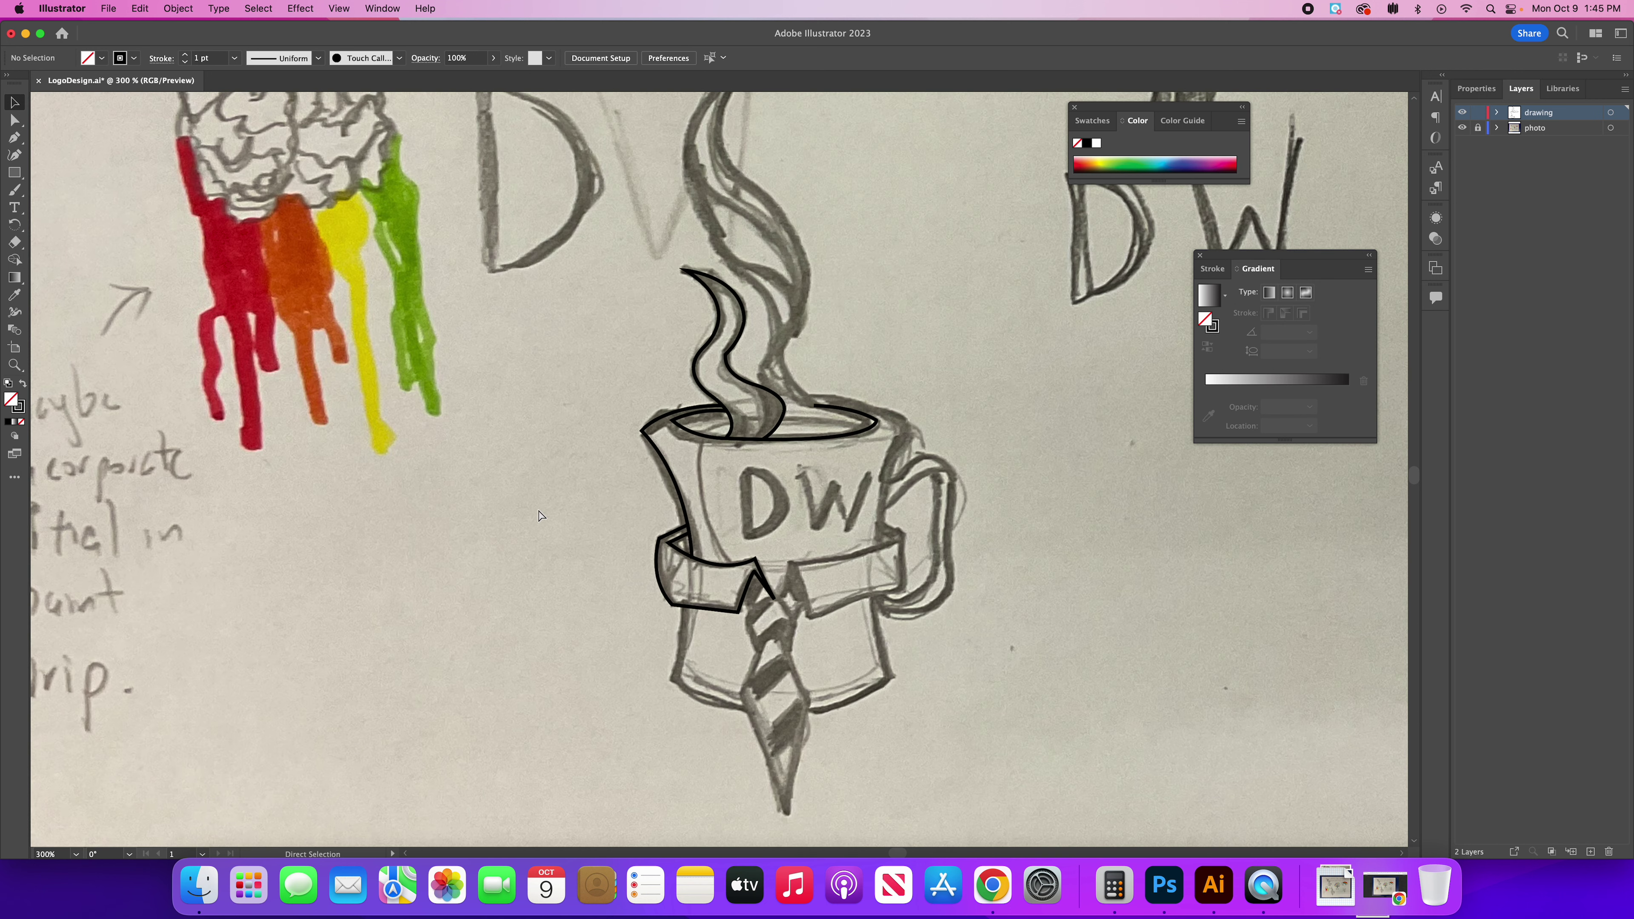
# Step: Toggle the sketch photo layer's visibility repeatedly to check the tracing, leaving the photo shown
pyautogui.click(1463, 129)
pyautogui.click(1464, 130)
pyautogui.click(1464, 131)
pyautogui.click(1465, 130)
pyautogui.click(1464, 130)
pyautogui.click(1465, 130)
pyautogui.click(1465, 130)
pyautogui.click(1465, 131)
pyautogui.click(1465, 130)
pyautogui.click(1464, 131)
pyautogui.click(1464, 131)
pyautogui.click(1465, 131)
pyautogui.click(1464, 131)
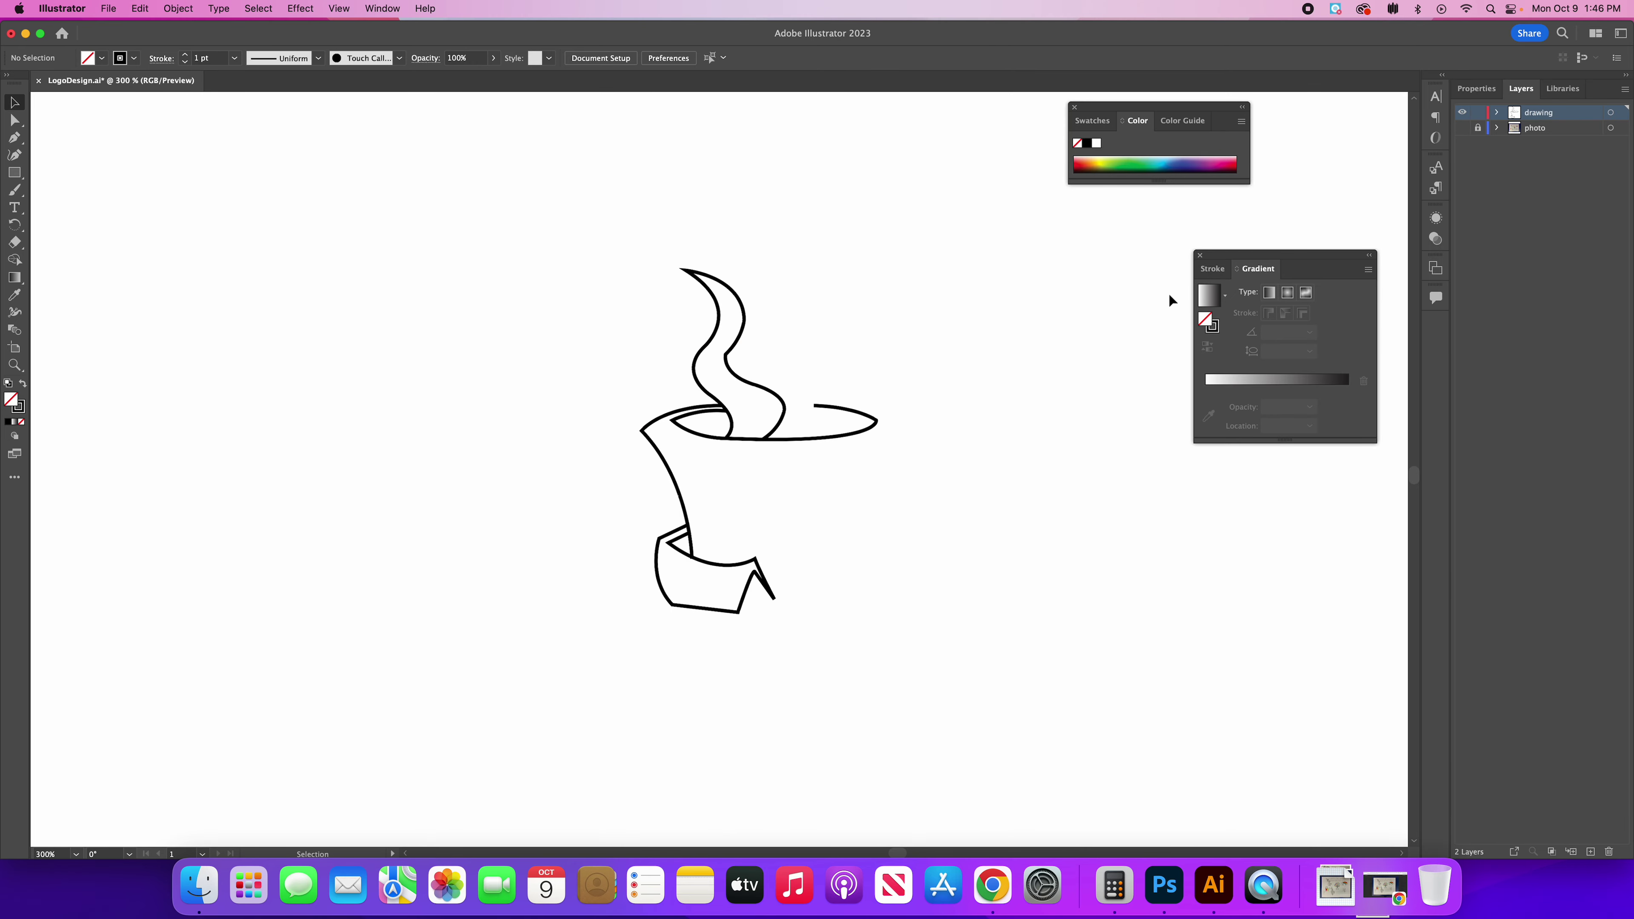
pyautogui.click(1463, 129)
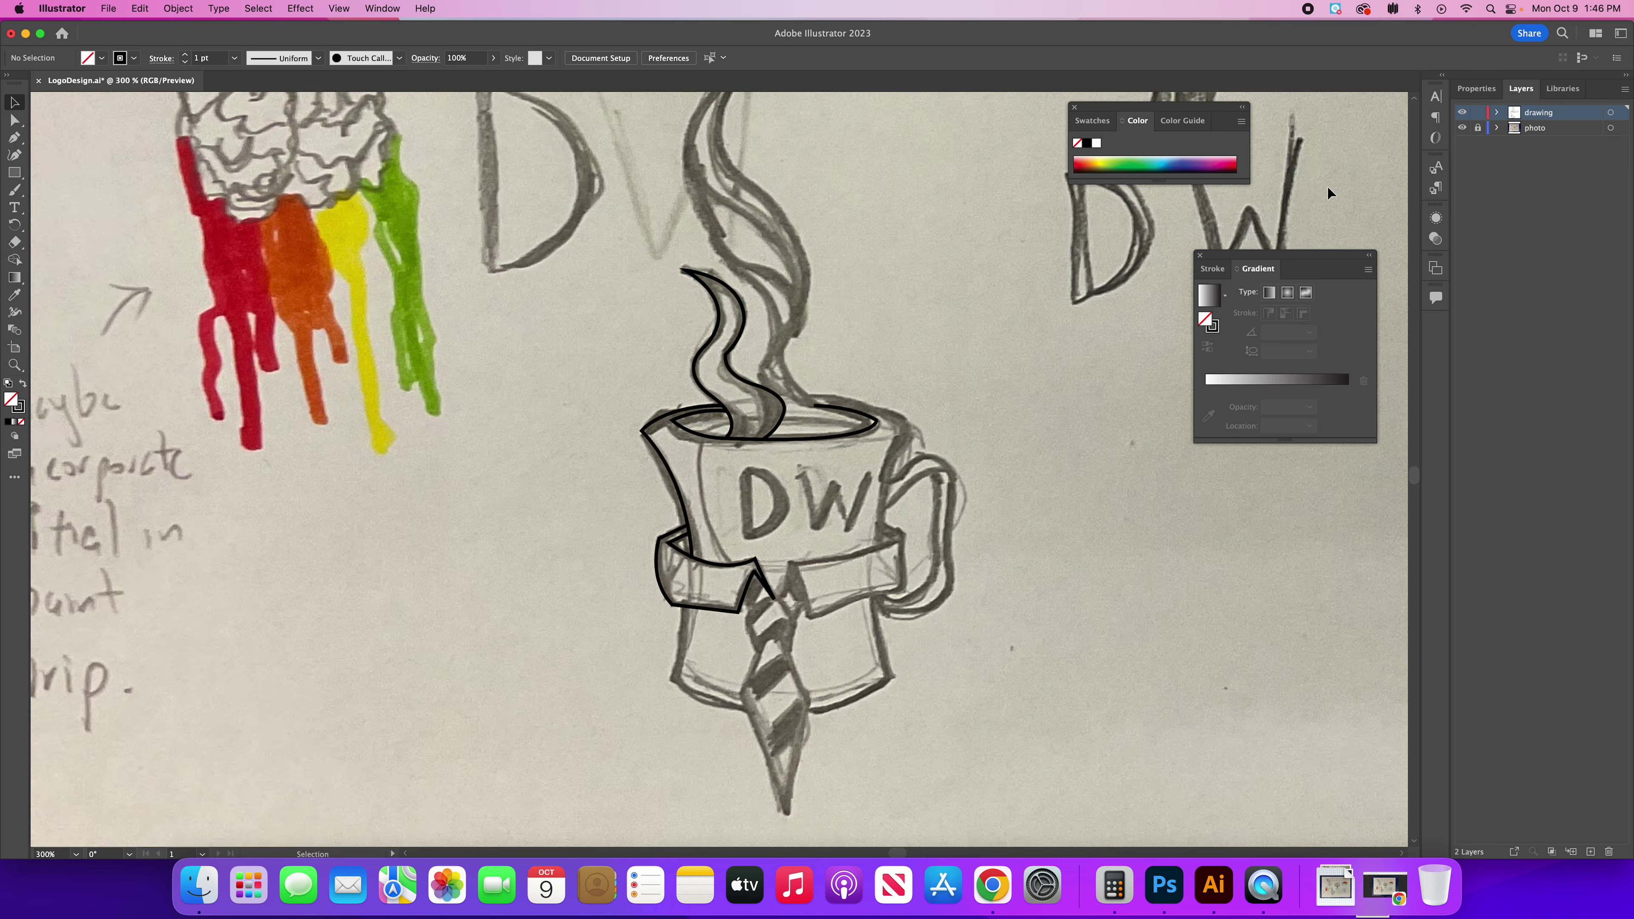
# Step: Set the stroke weight of the cup outline's left side to 4 pt in the Stroke panel
pyautogui.click(669, 491)
pyautogui.click(382, 8)
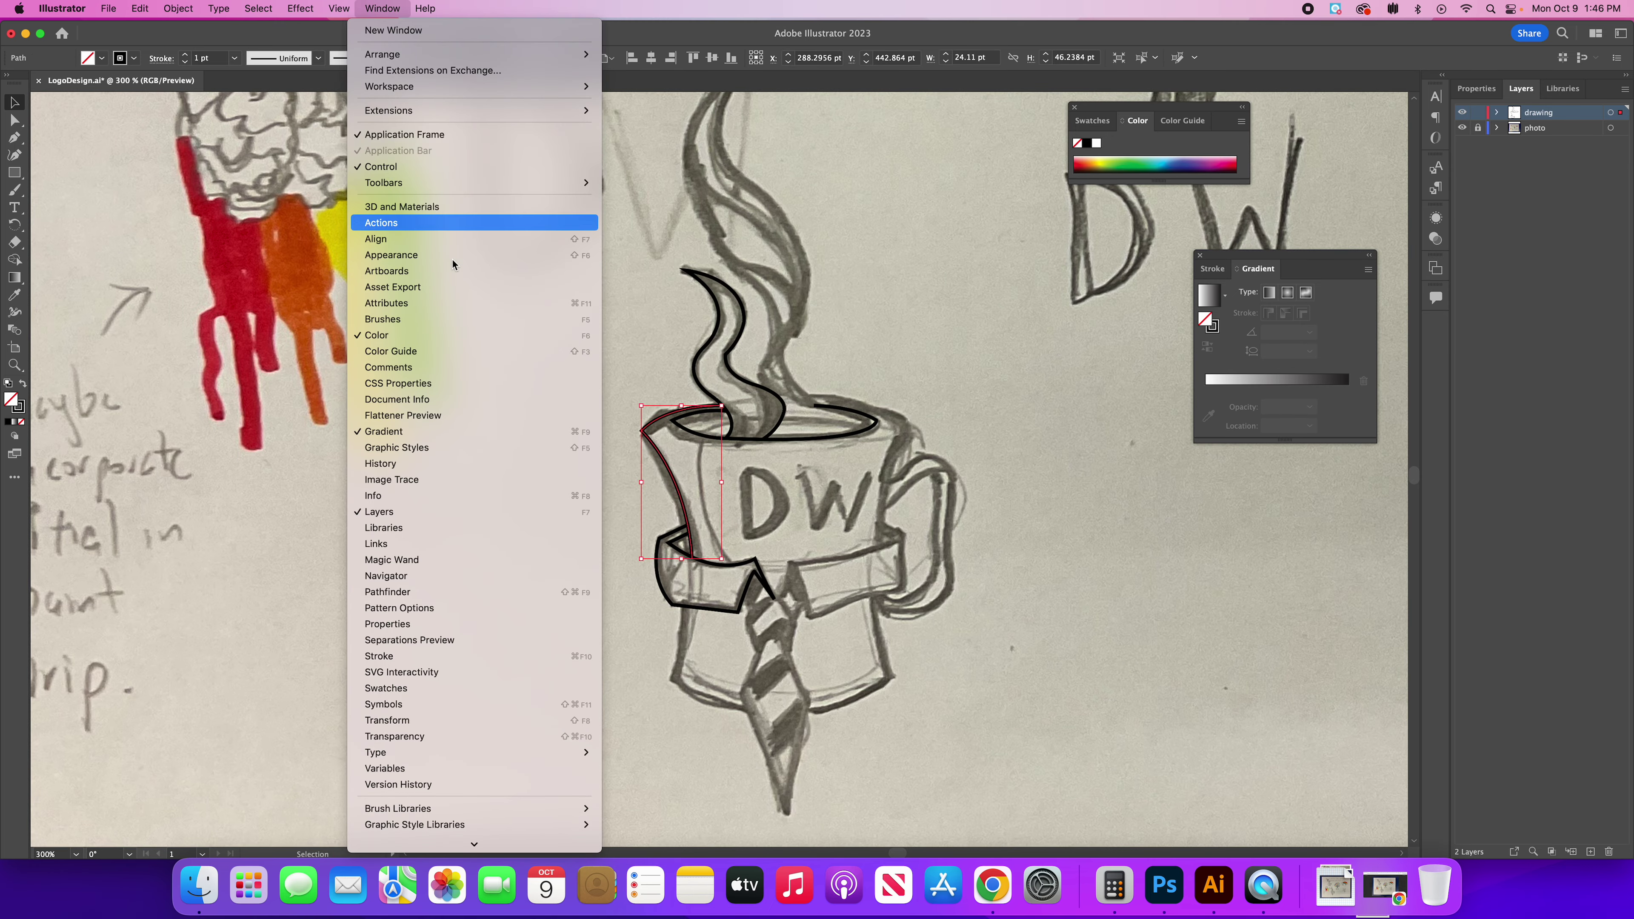
pyautogui.click(487, 655)
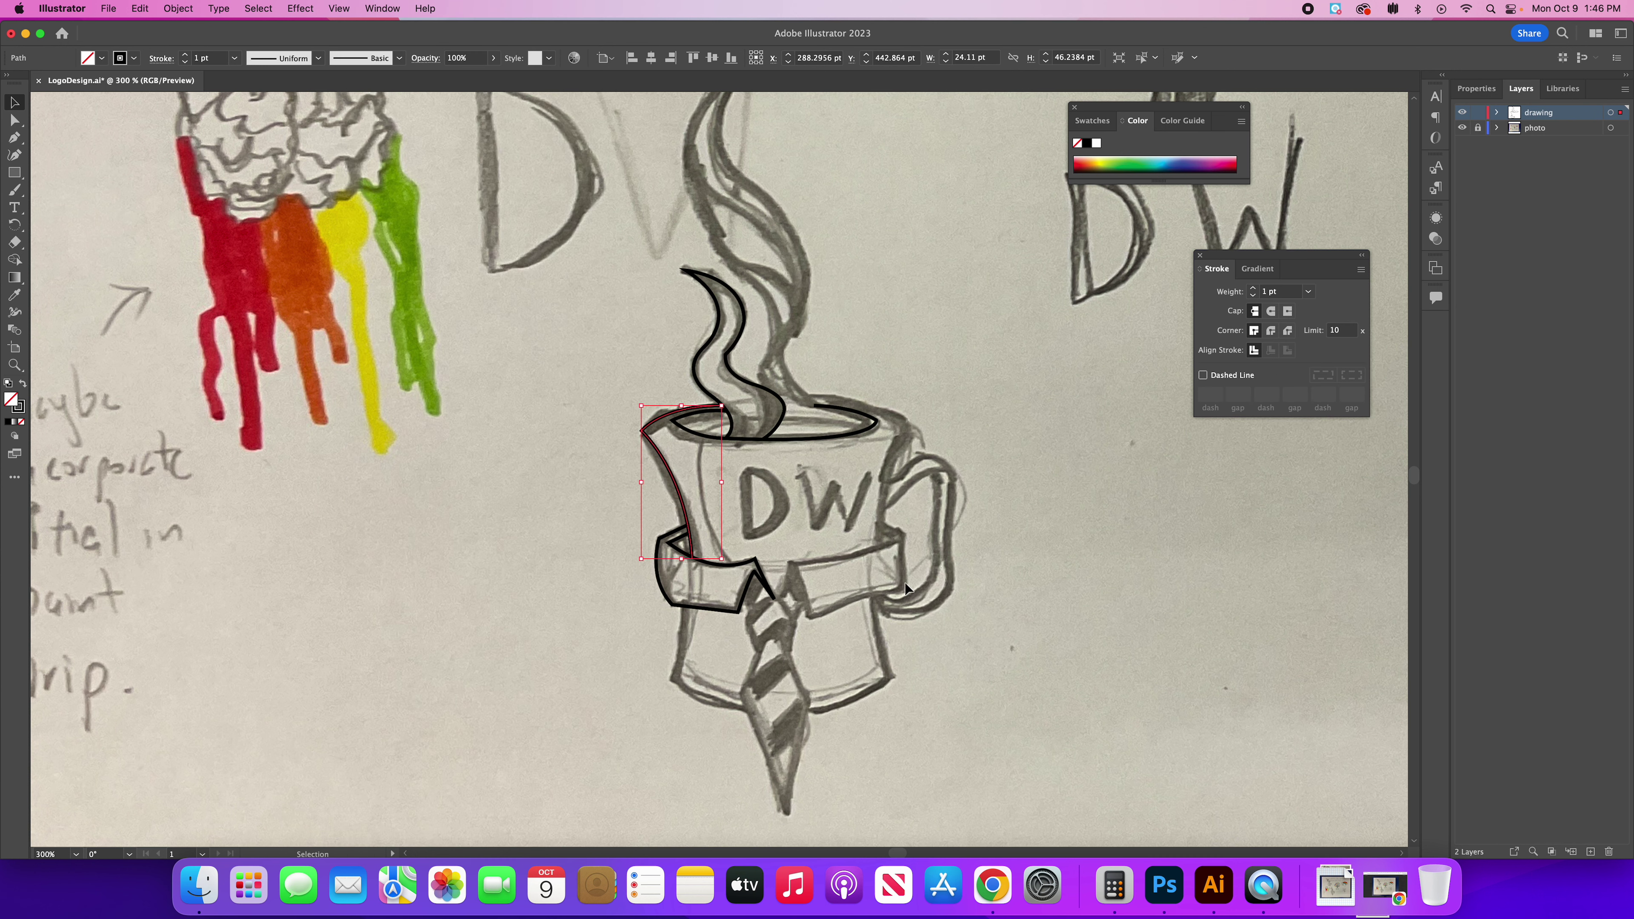
pyautogui.click(1254, 289)
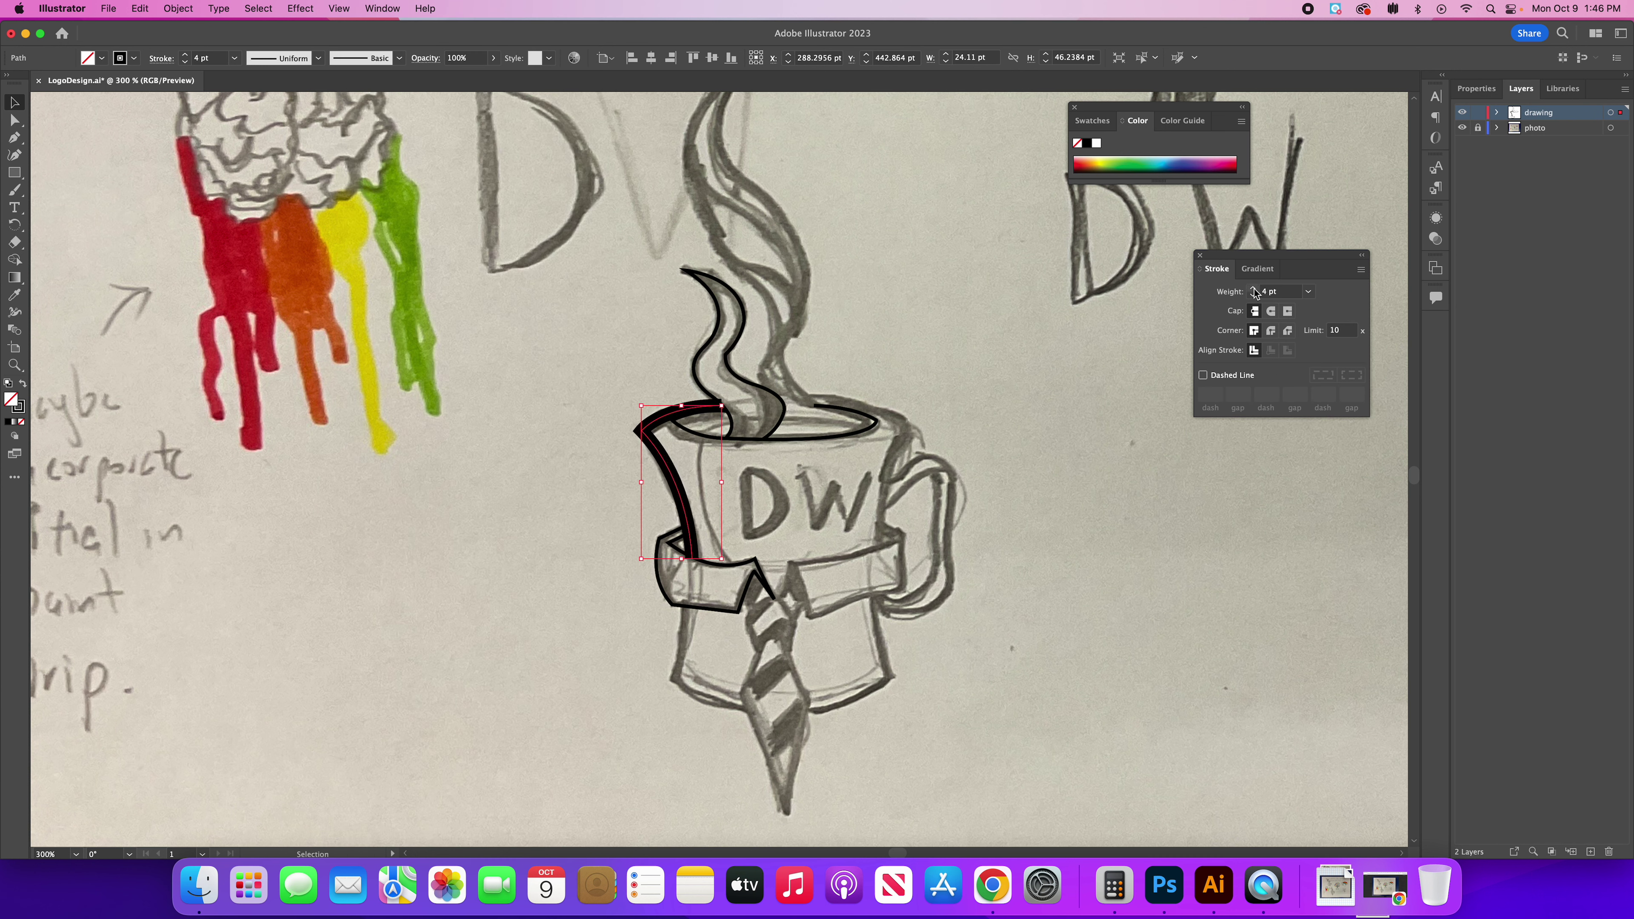